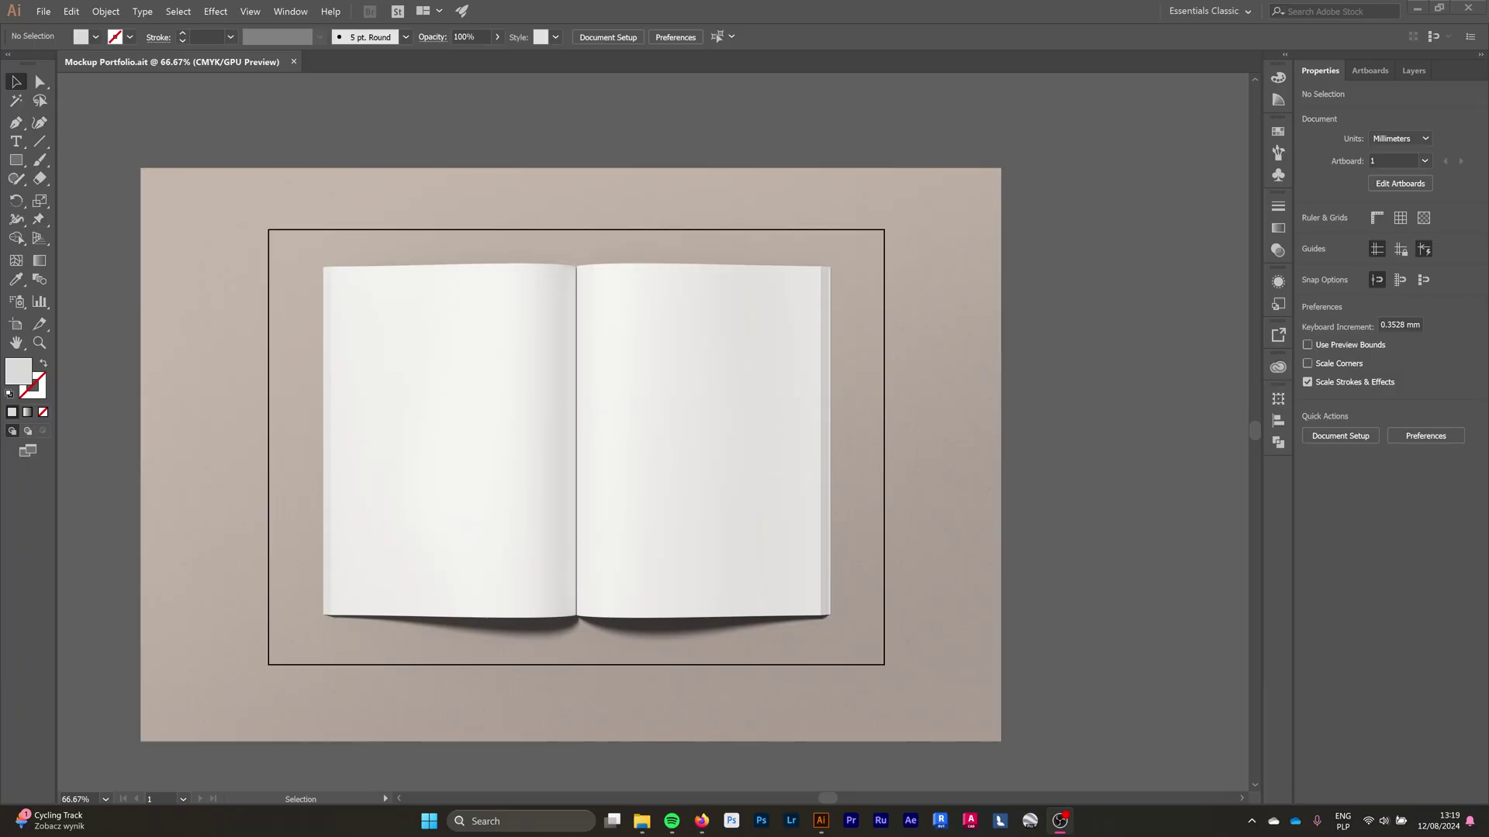
Set the fill colour to white (ffffff) for a new rectangle.
key(alt+Tab)
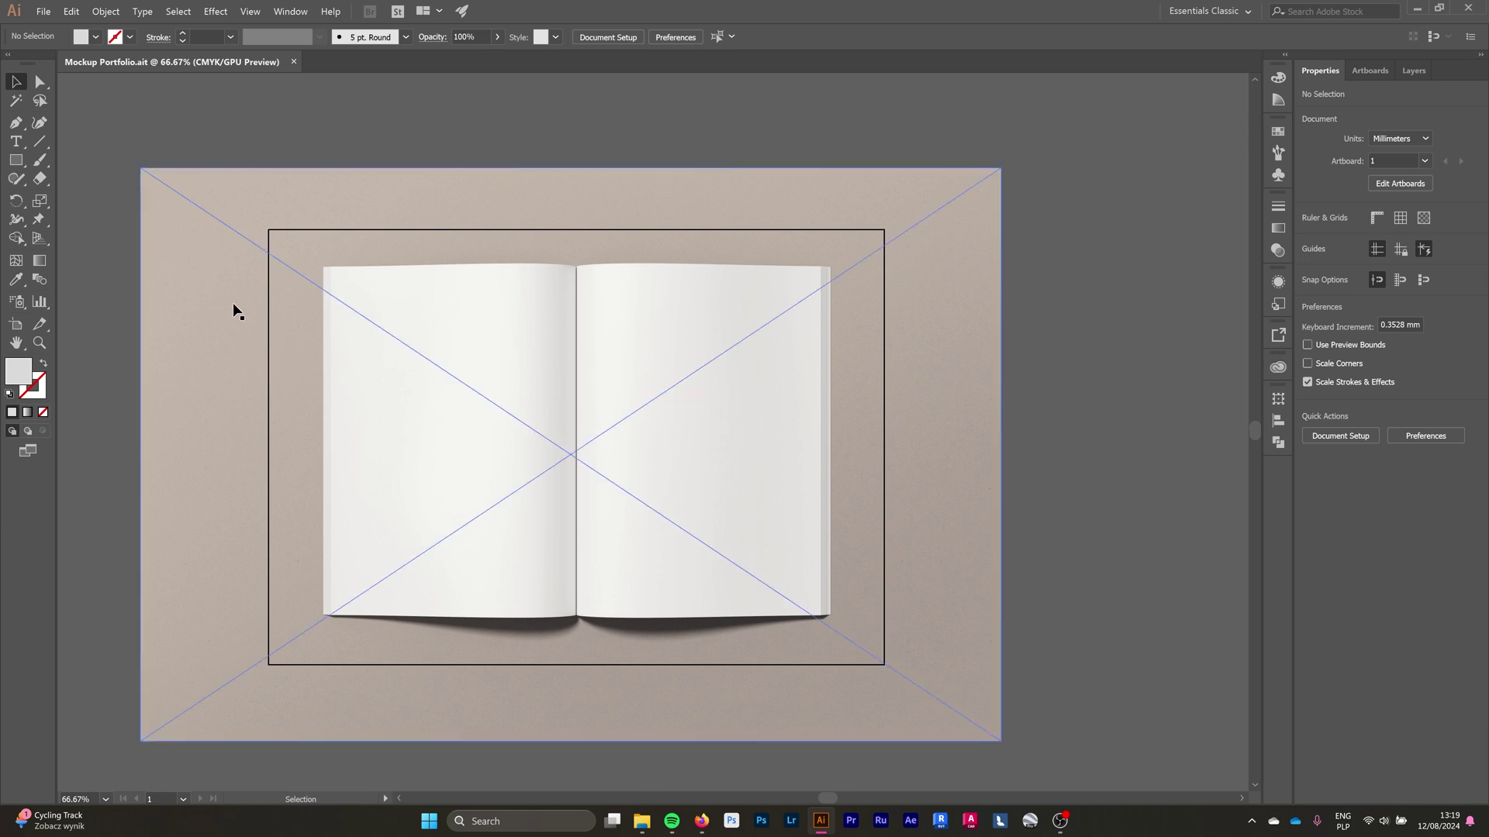
click(15, 159)
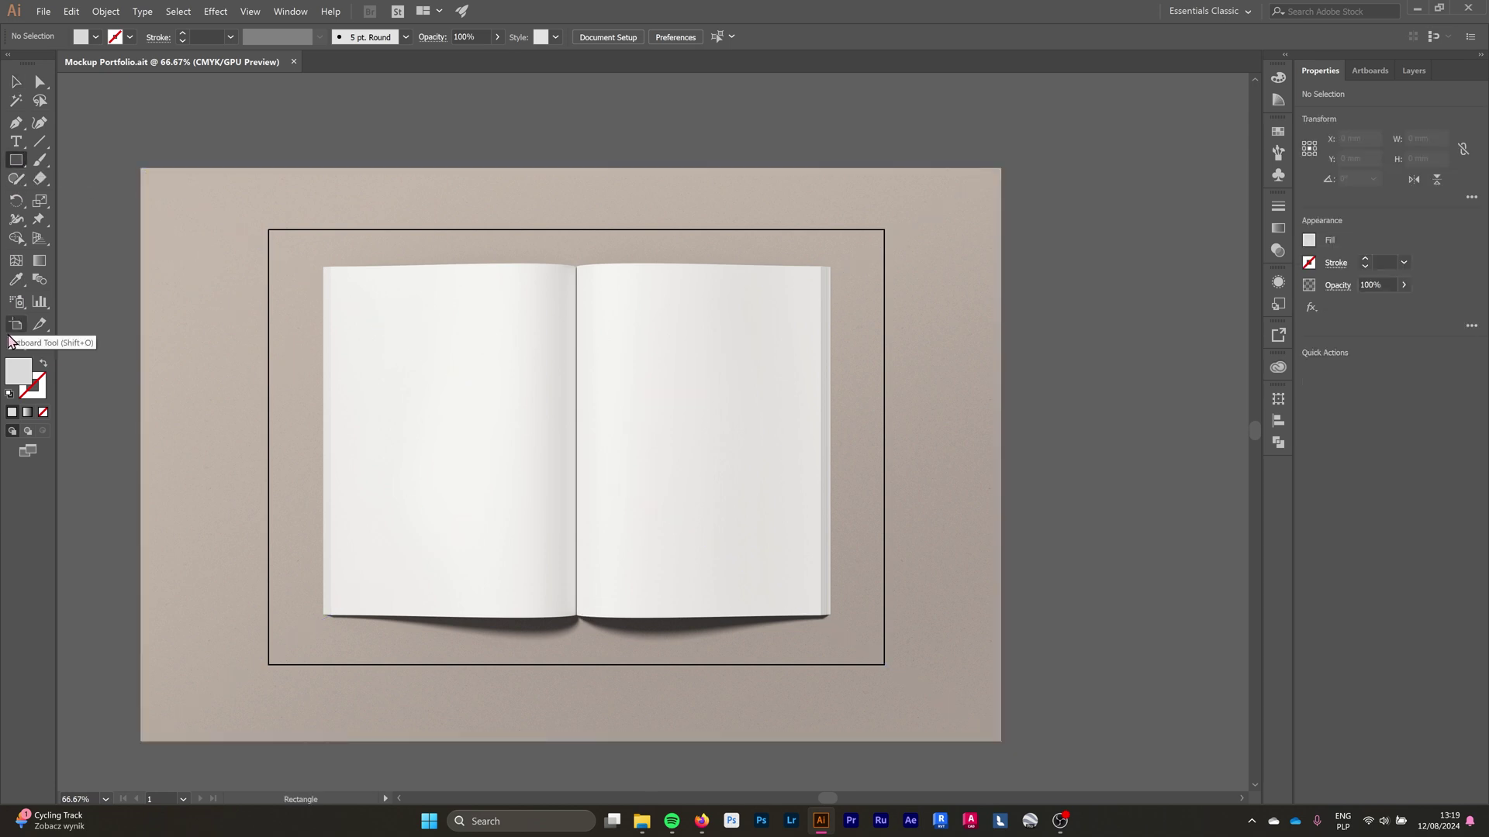
double_click(18, 371)
drag(132, 158, 14, 47)
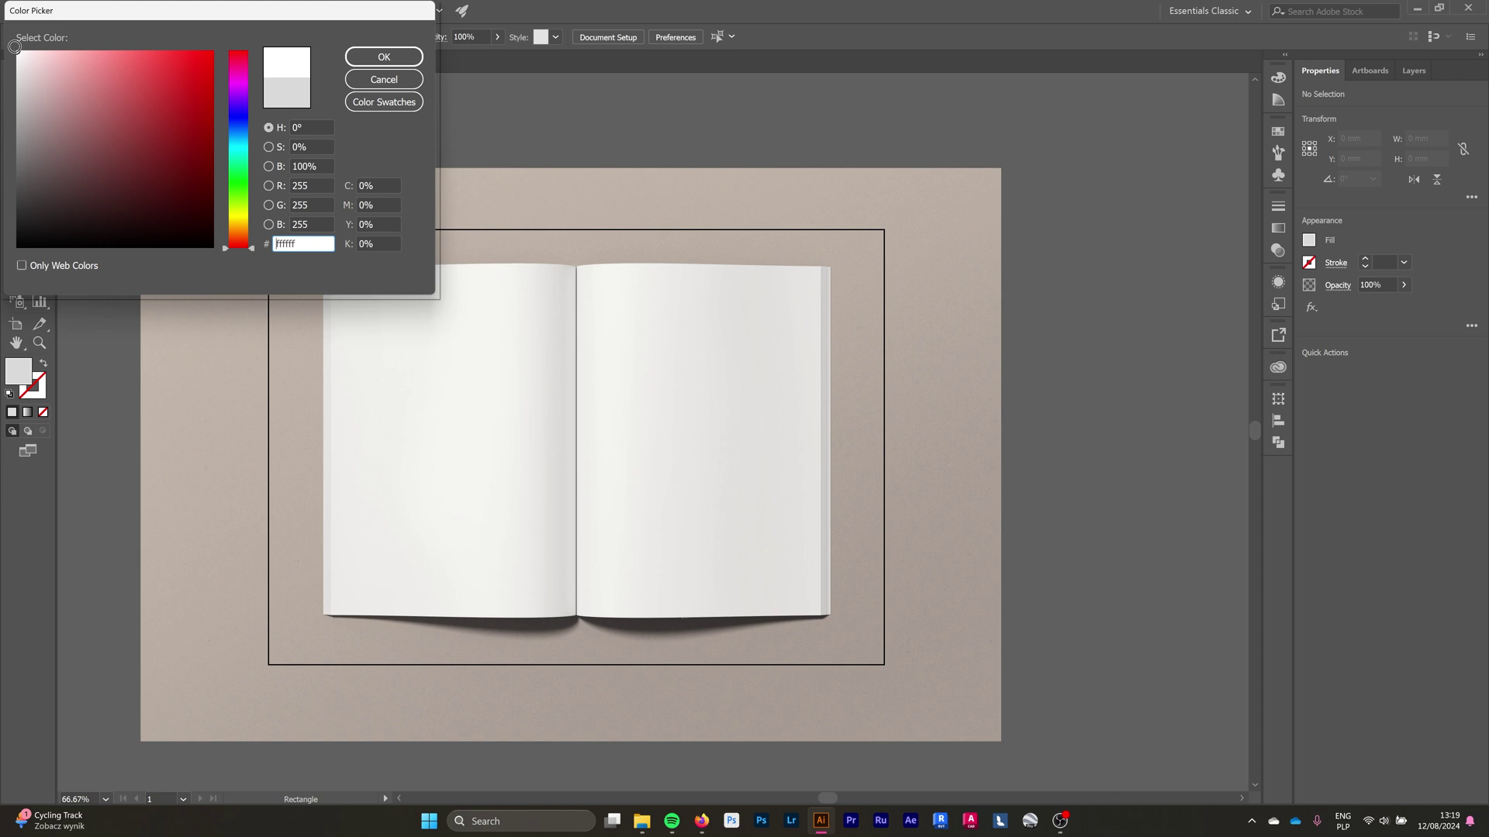
click(384, 56)
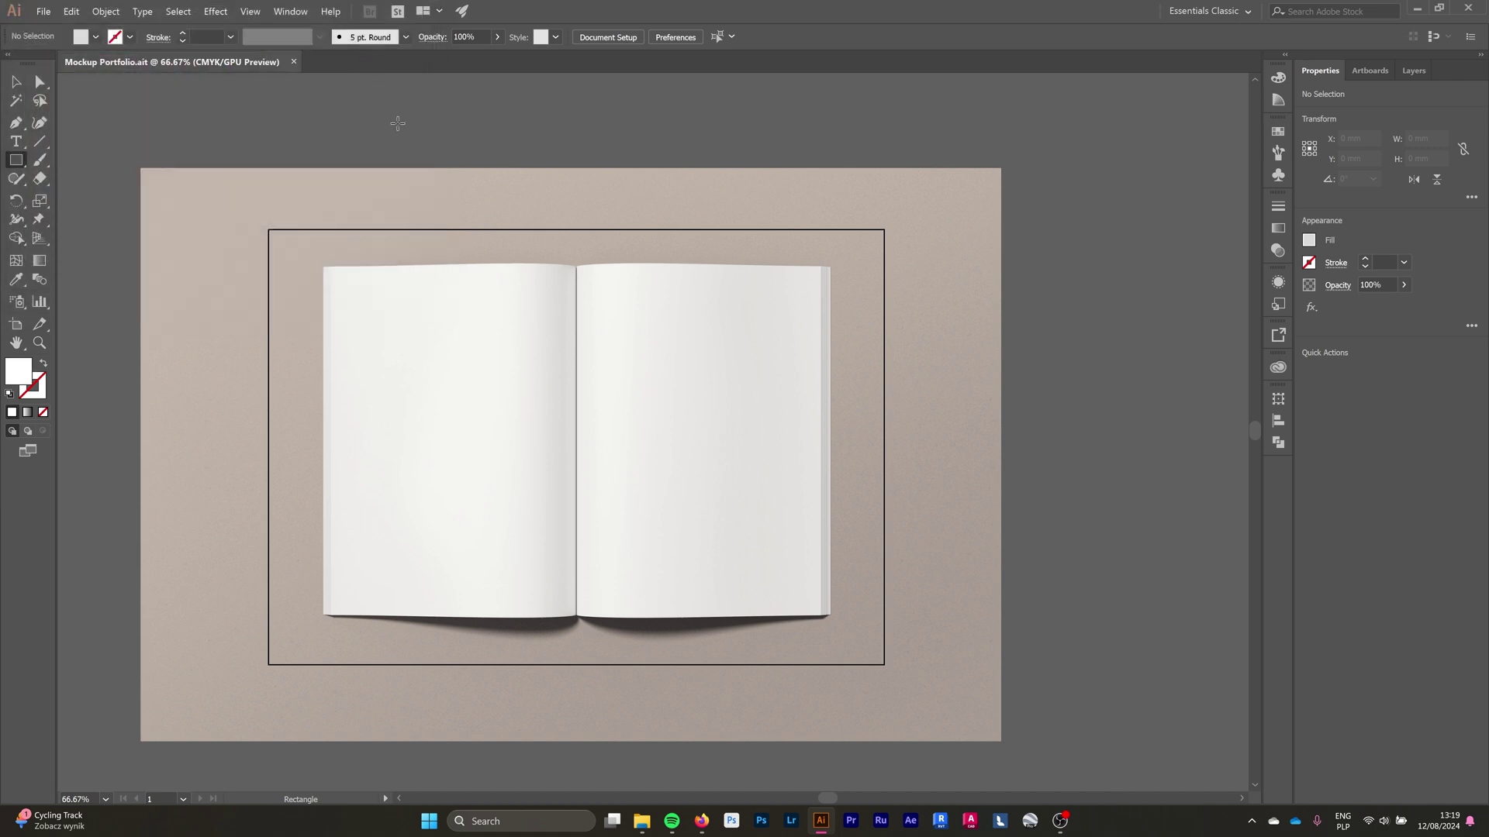
Create a rectangle 210 mm wide and 297 mm high over the open book.
scroll(328, 277, up, 10)
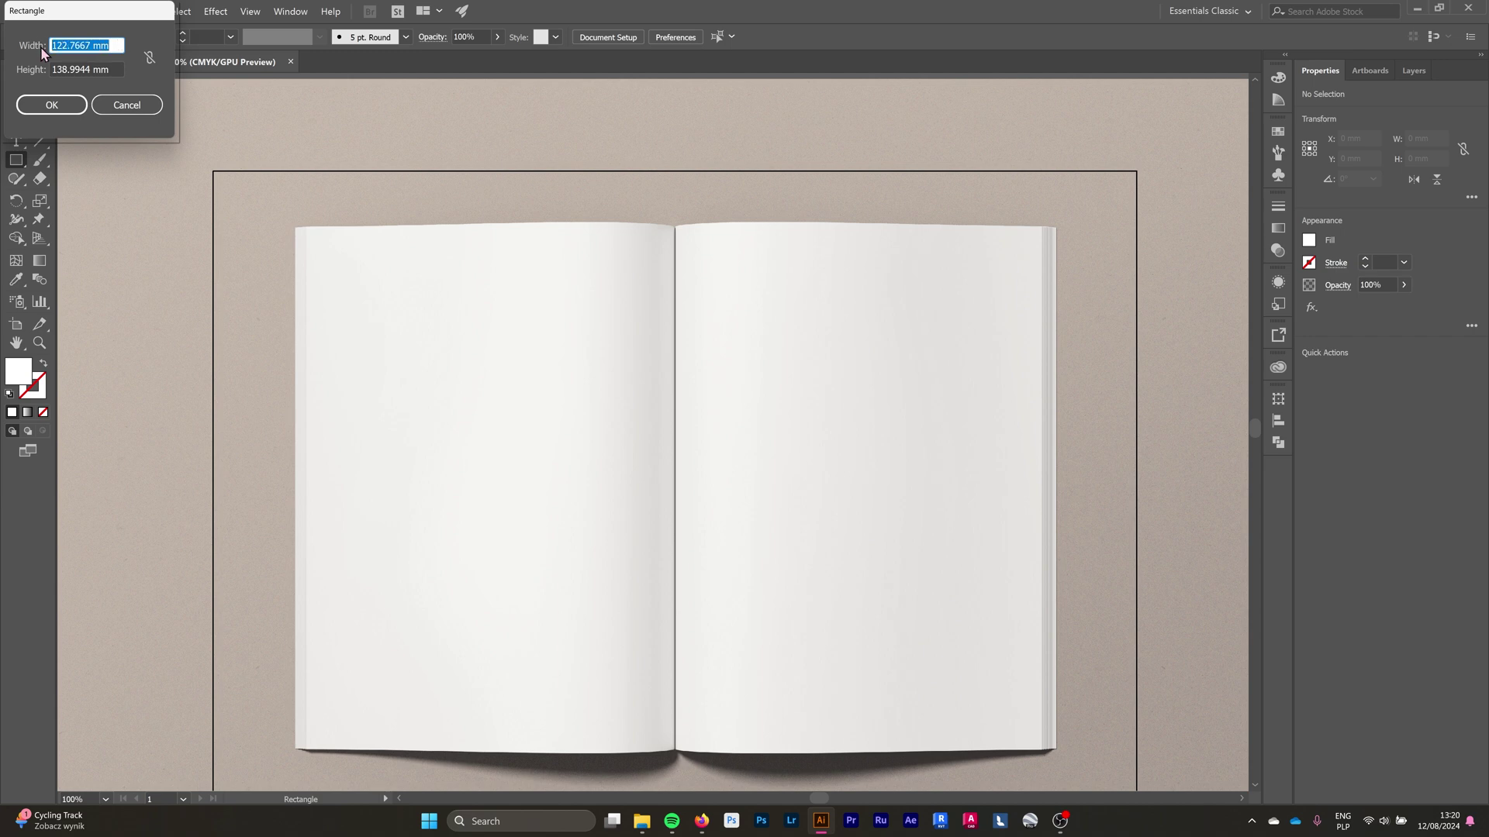
text(210)
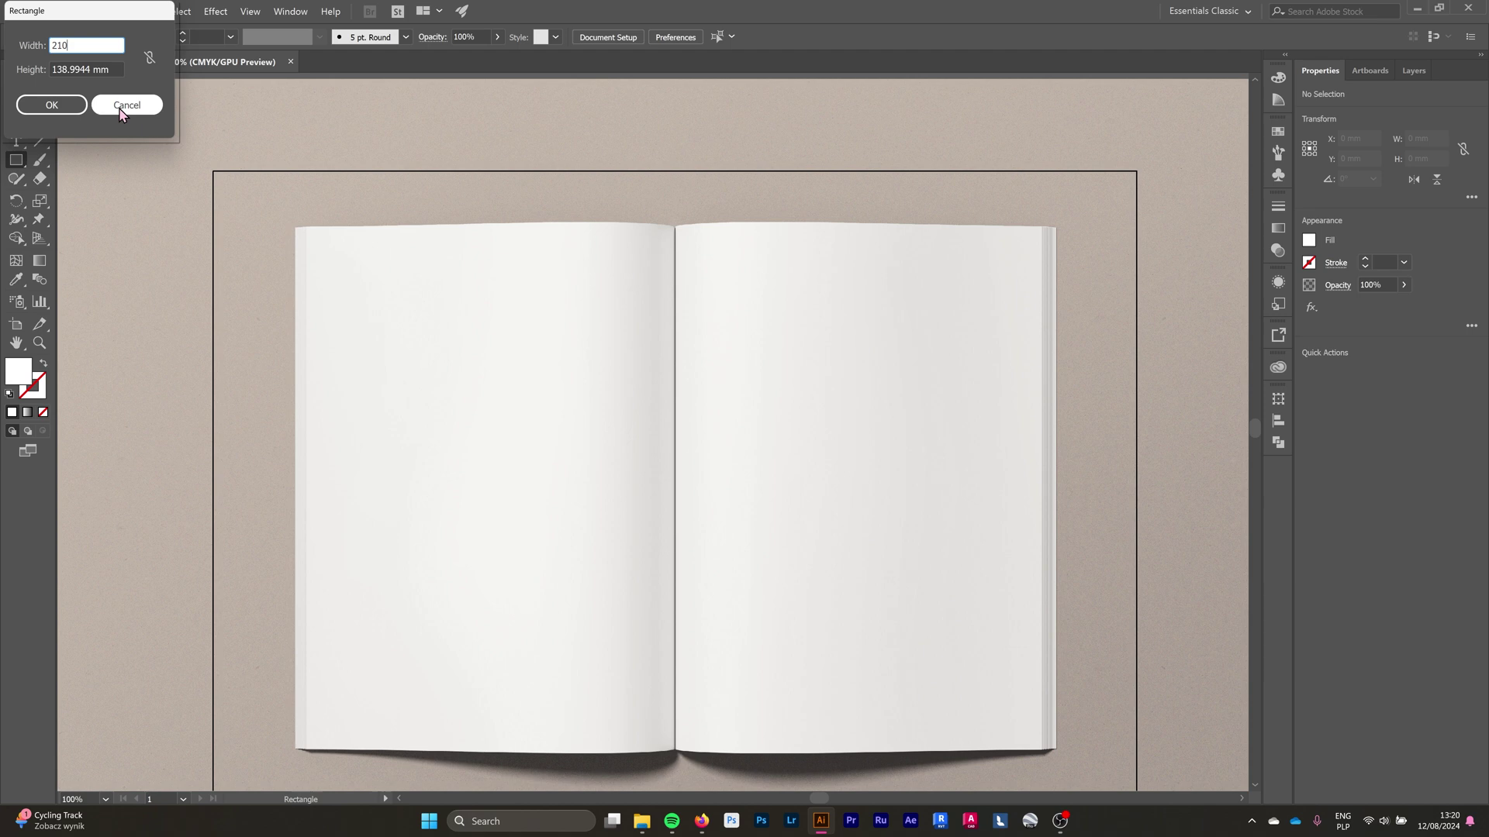
key(Tab)
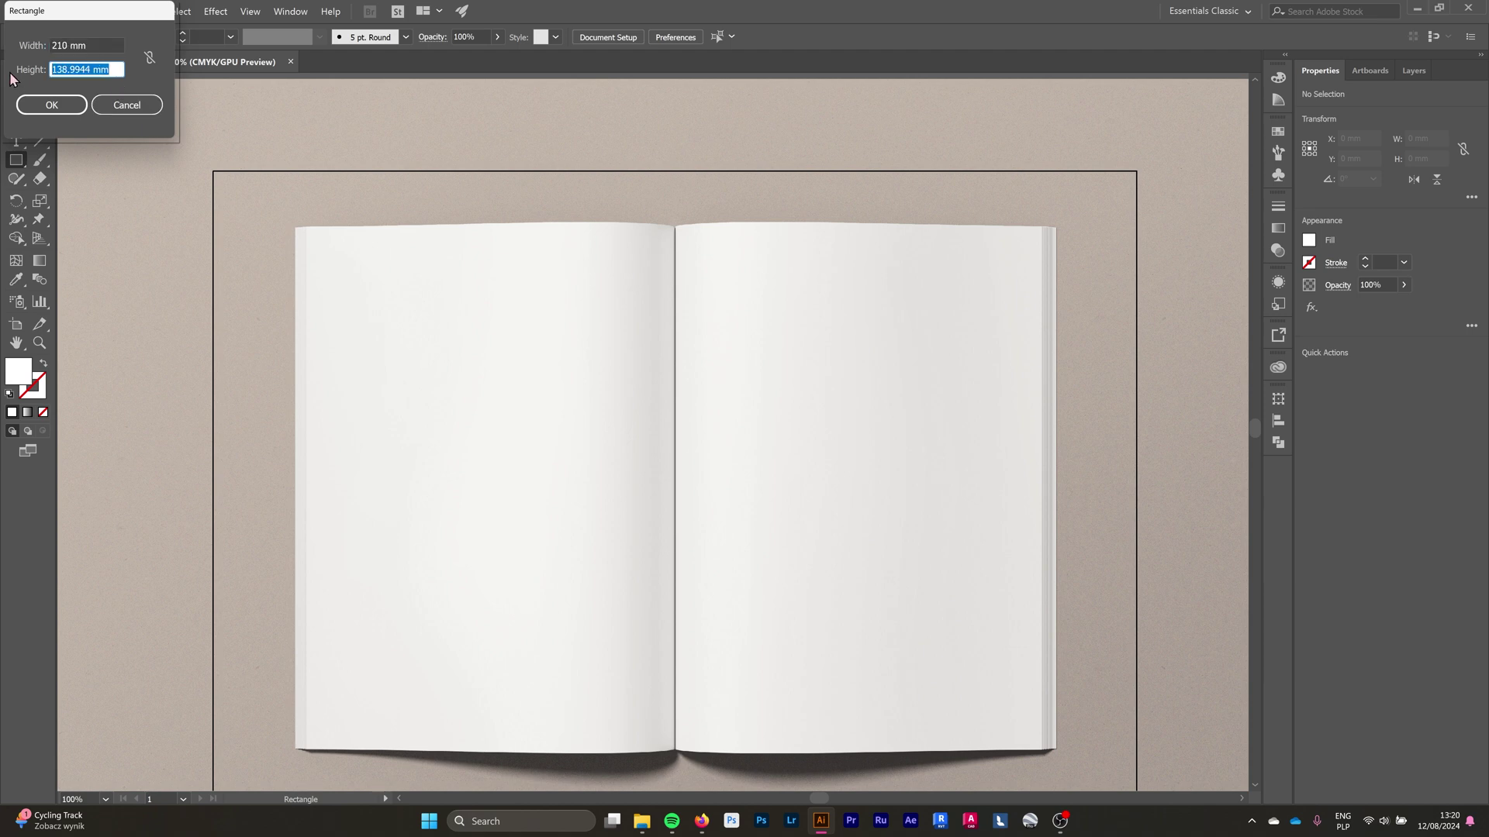
text(297)
key(Return)
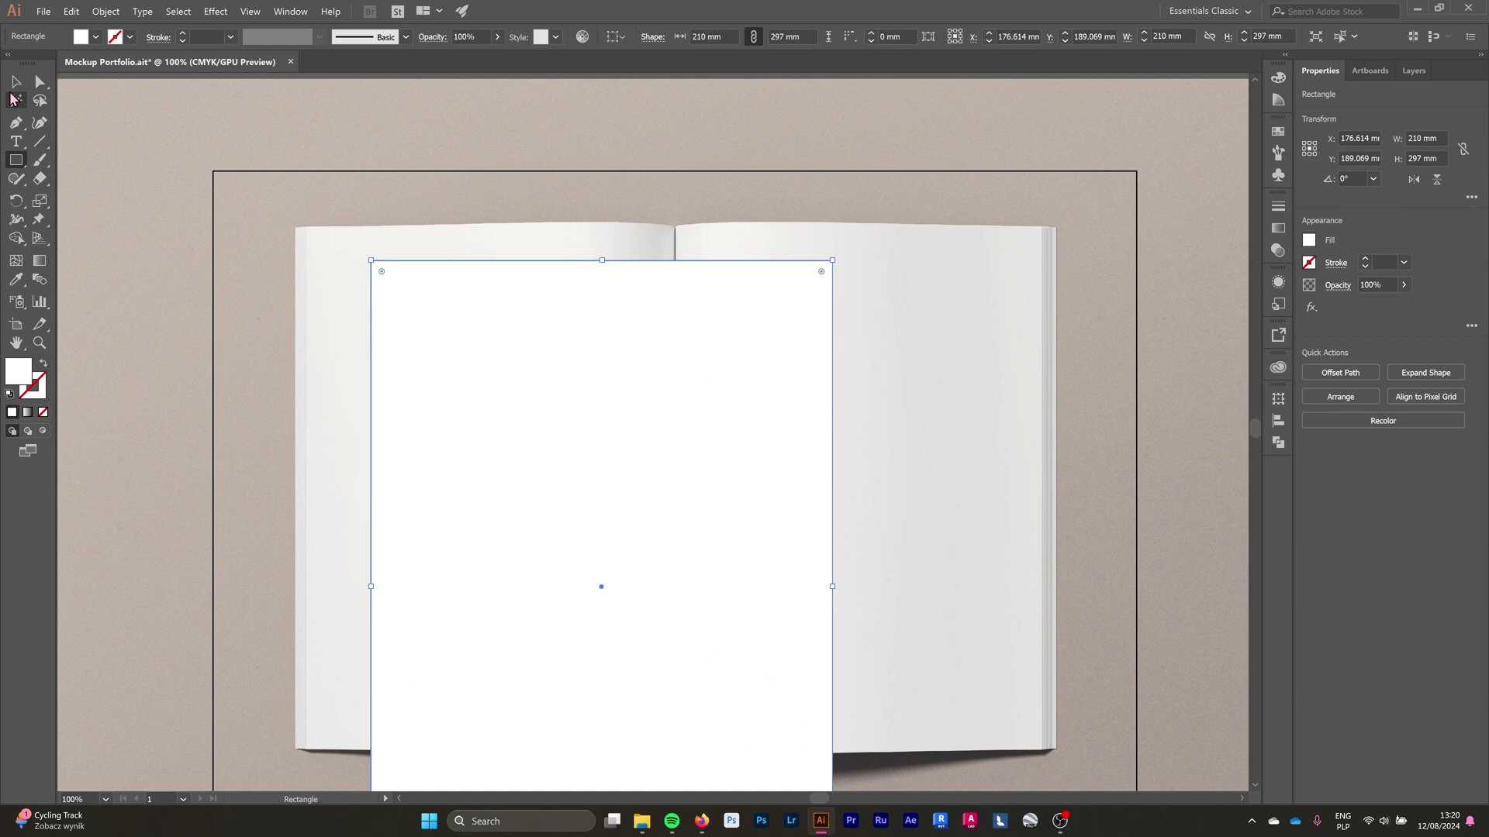
Move the white rectangle so its upper-left corner meets the upper-left corner of the book's left page.
key(v)
scroll(565, 442, down, 2)
scroll(530, 461, up, 1)
drag(529, 461, 474, 433)
scroll(375, 308, up, 4)
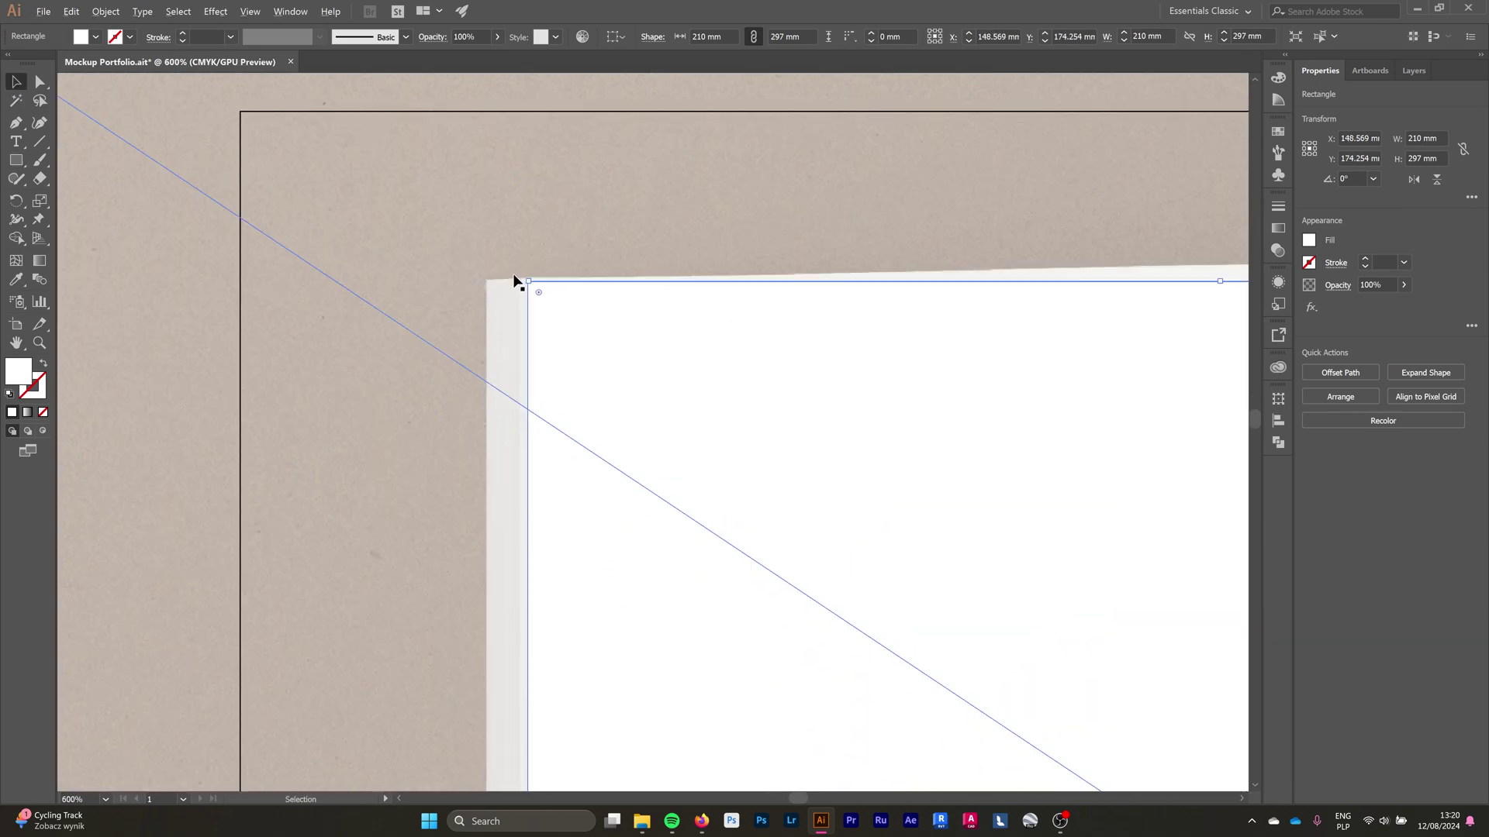
scroll(515, 282, down, 4)
scroll(542, 289, up, 7)
drag(572, 350, 552, 342)
scroll(224, 250, down, 6)
scroll(498, 416, down, 1)
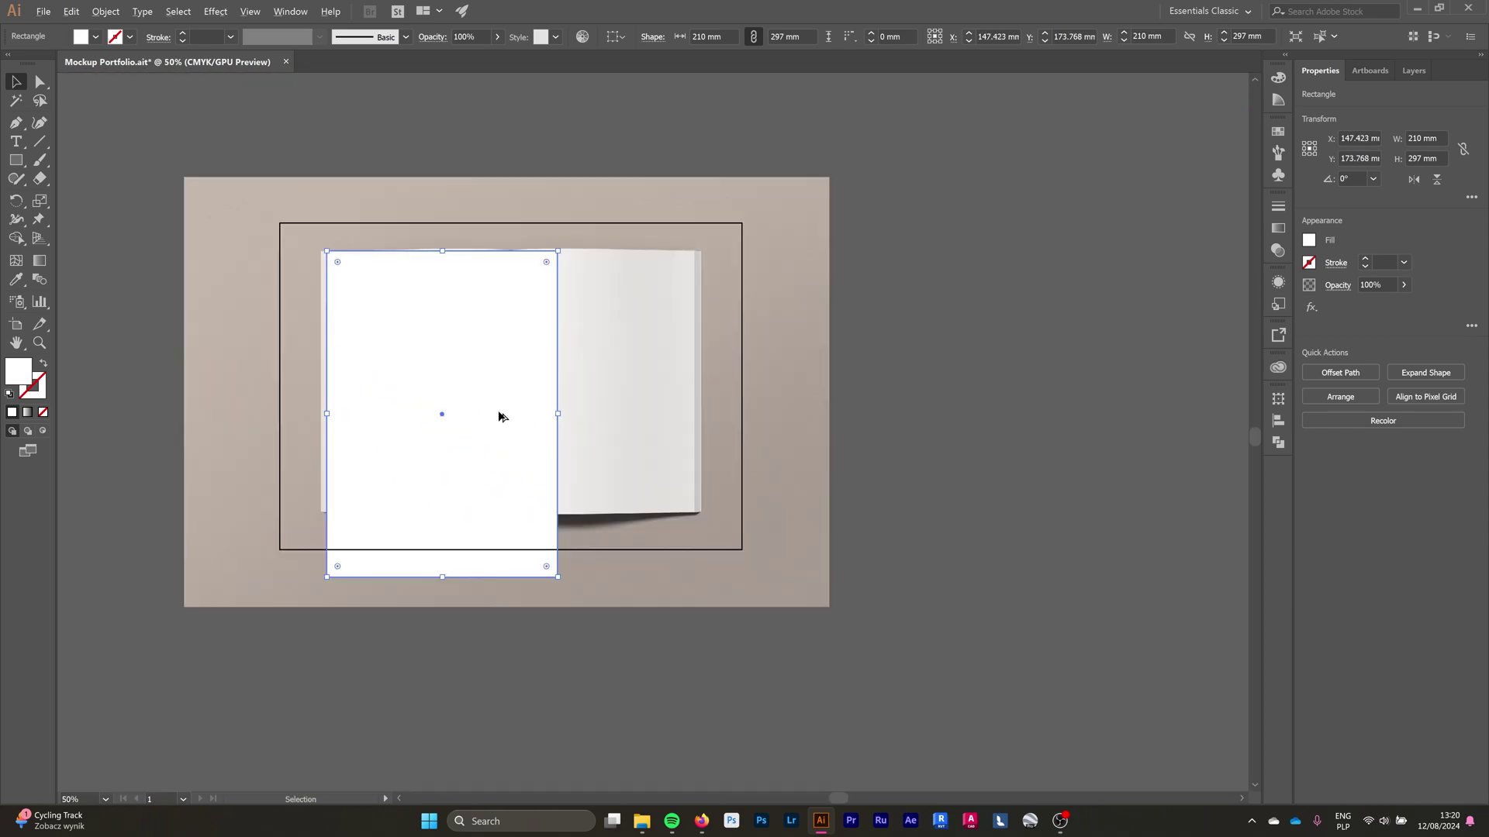
Scale the rectangle proportionally to about 167.6 x 237 mm so its lower-right corner meets the bottom of the book's spine.
scroll(555, 582, up, 2)
drag(580, 568, 491, 509)
scroll(430, 342, up, 4)
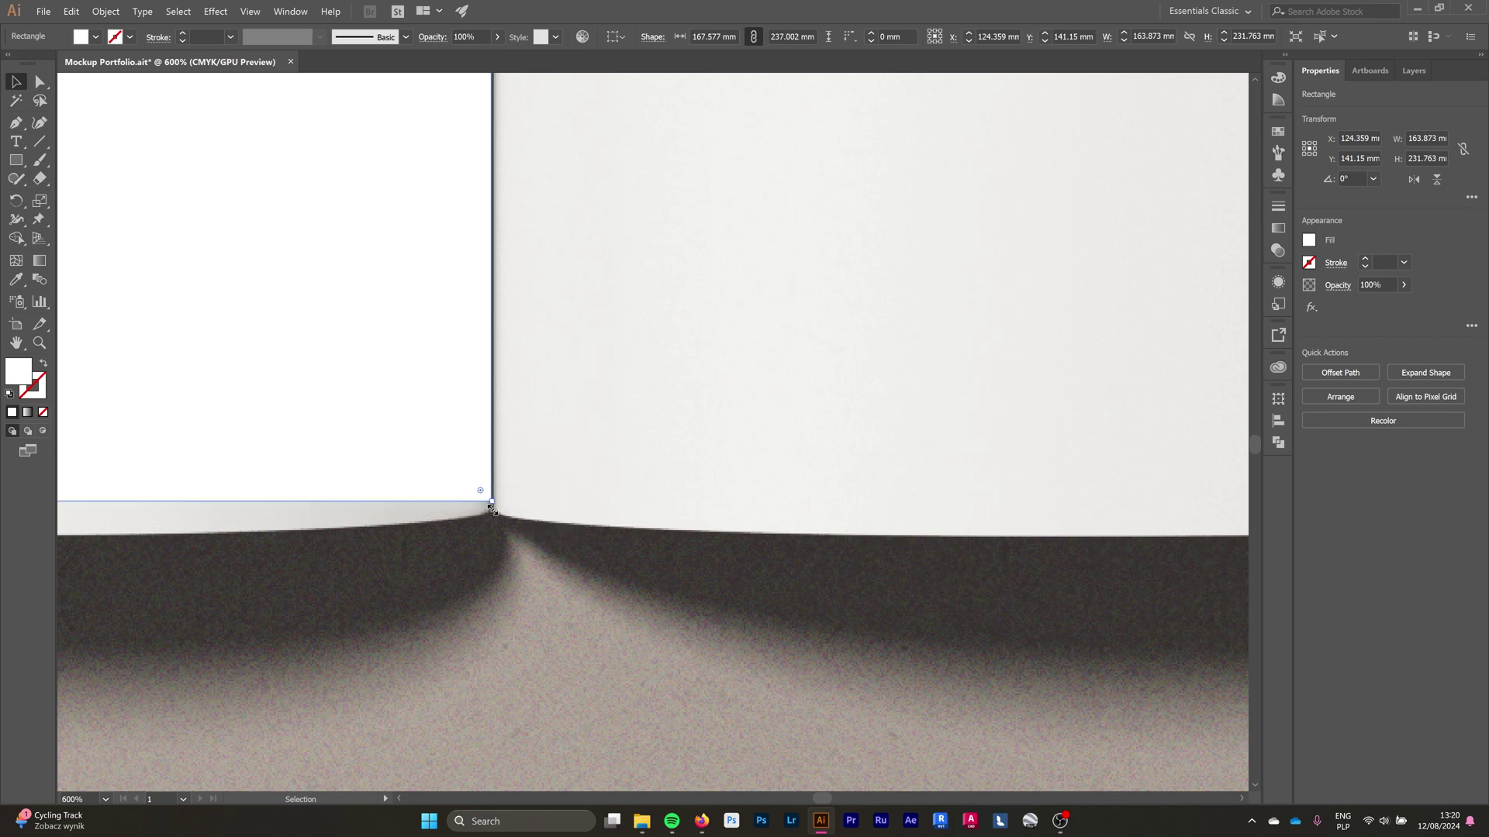
scroll(512, 554, down, 5)
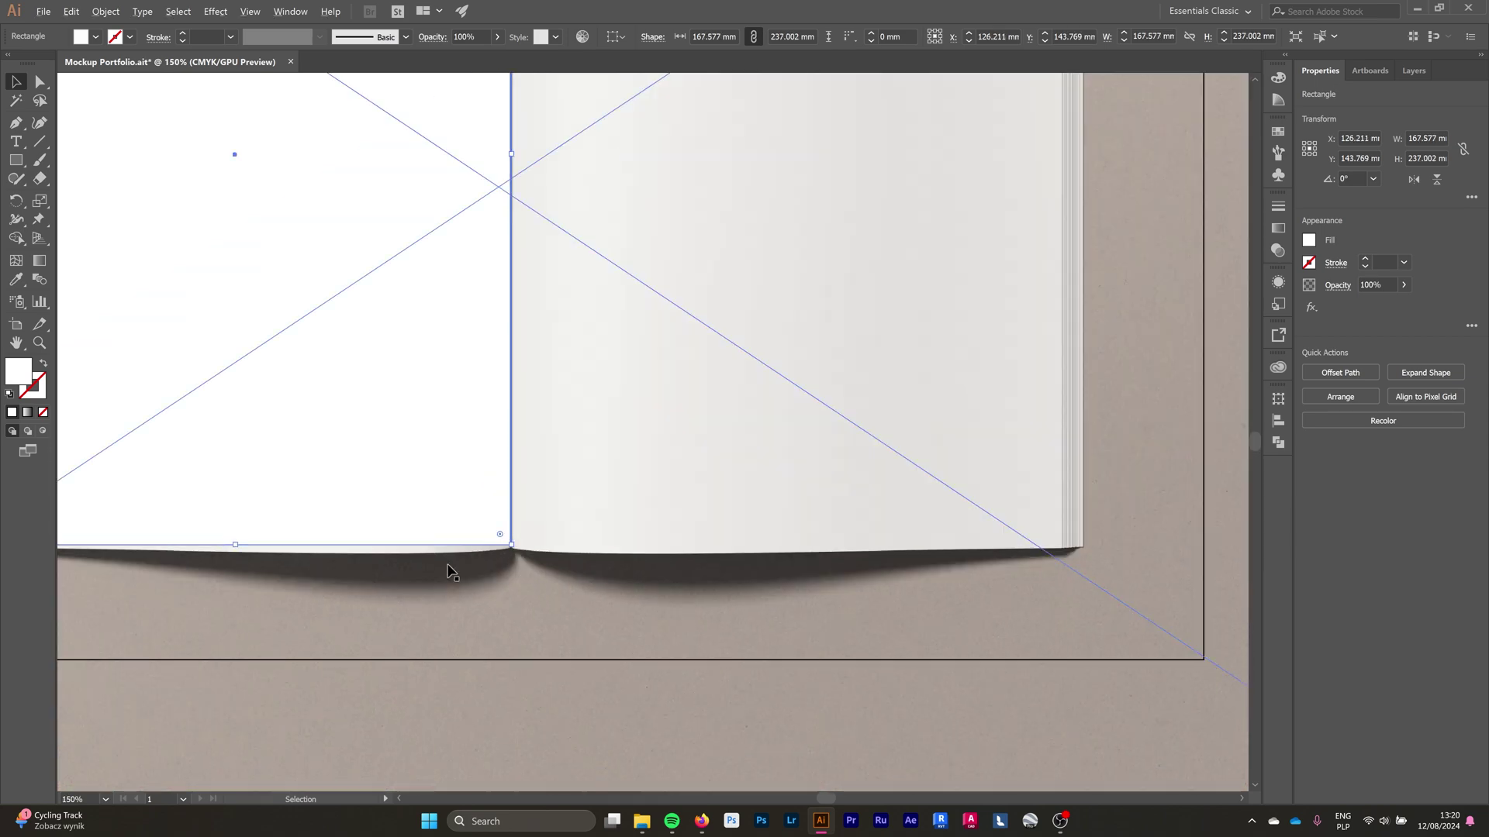
Stretch the rectangle's lower edge down to the left page's bottom corner, making it about 237.8 mm high.
scroll(141, 574, down, 1)
scroll(86, 562, up, 4)
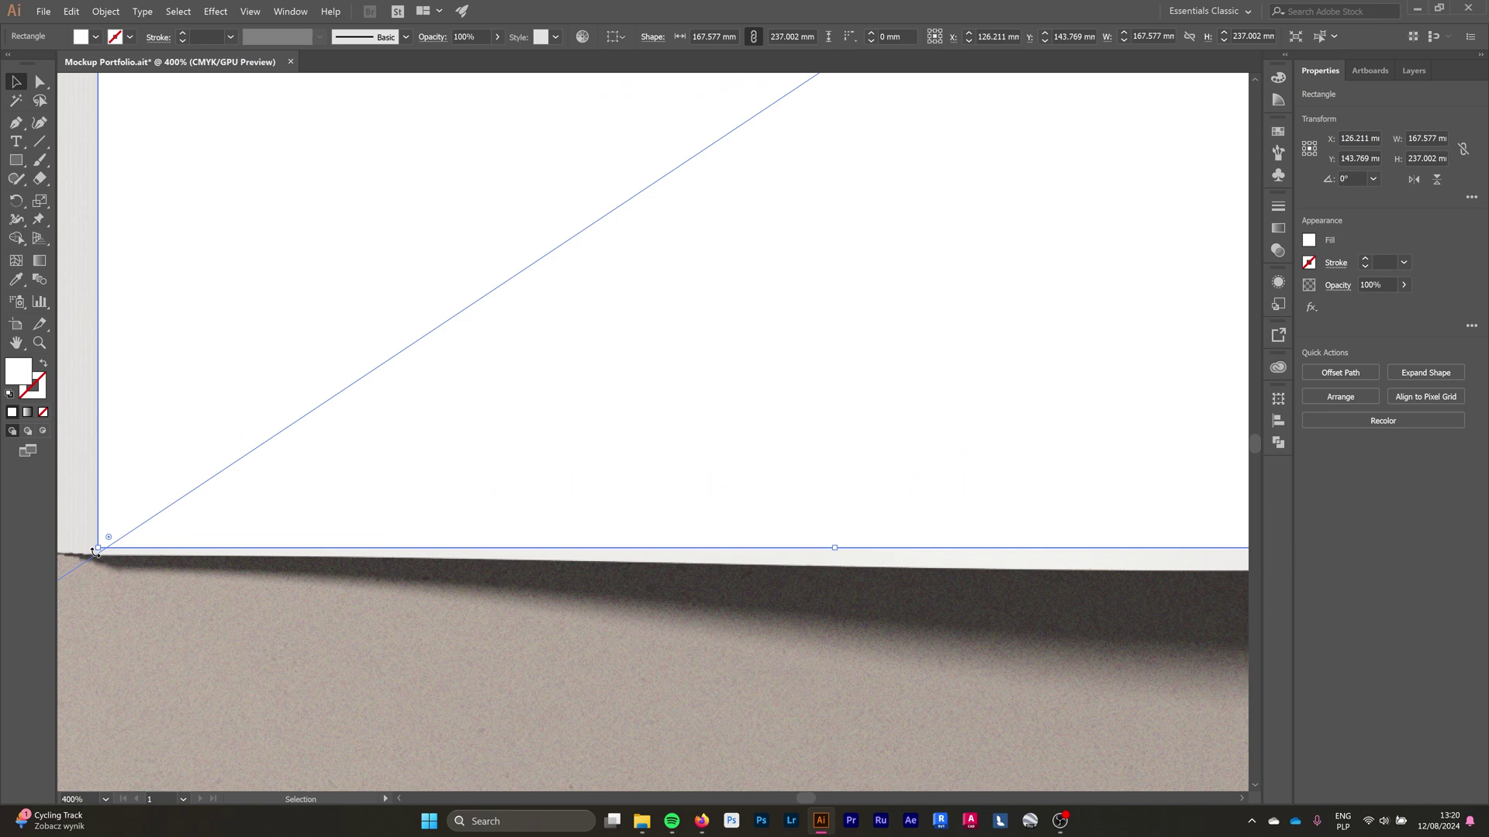
drag(838, 548, 838, 555)
scroll(654, 585, down, 2)
scroll(863, 642, down, 3)
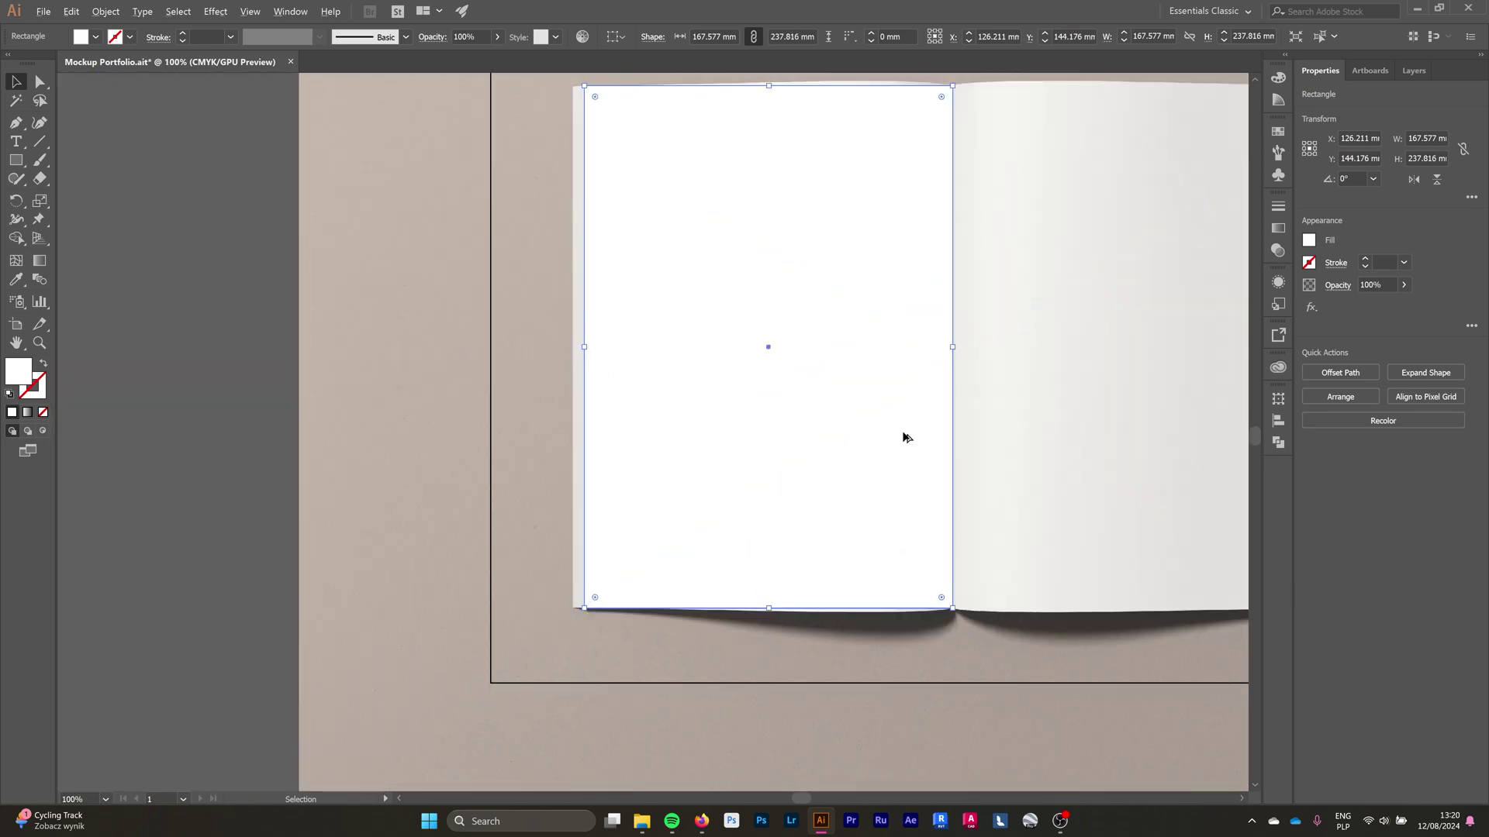
Duplicate the rectangle horizontally onto the book's right page, aligned with the spine.
key(v)
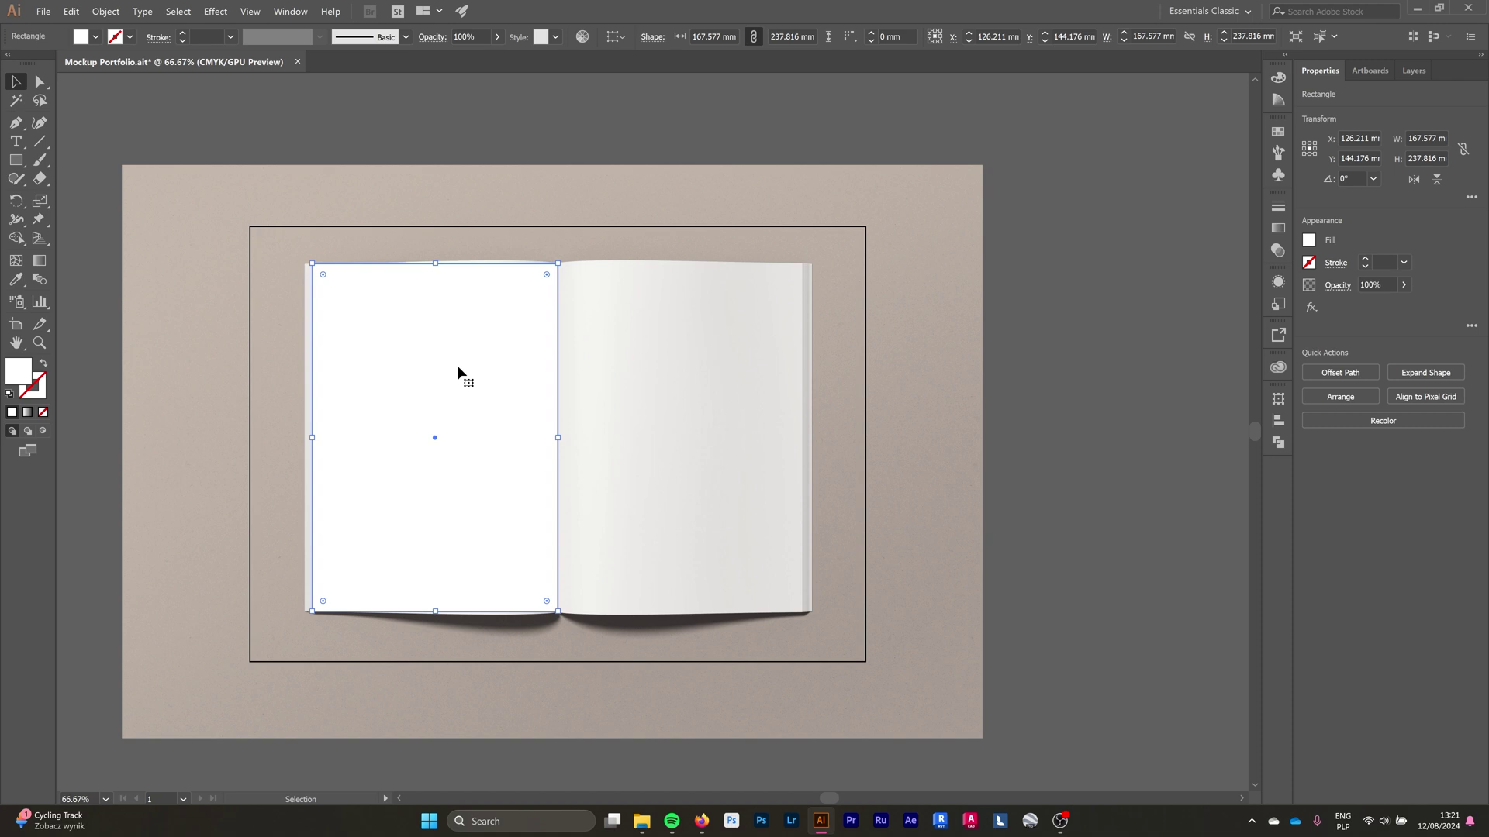
key(ctrl+z)
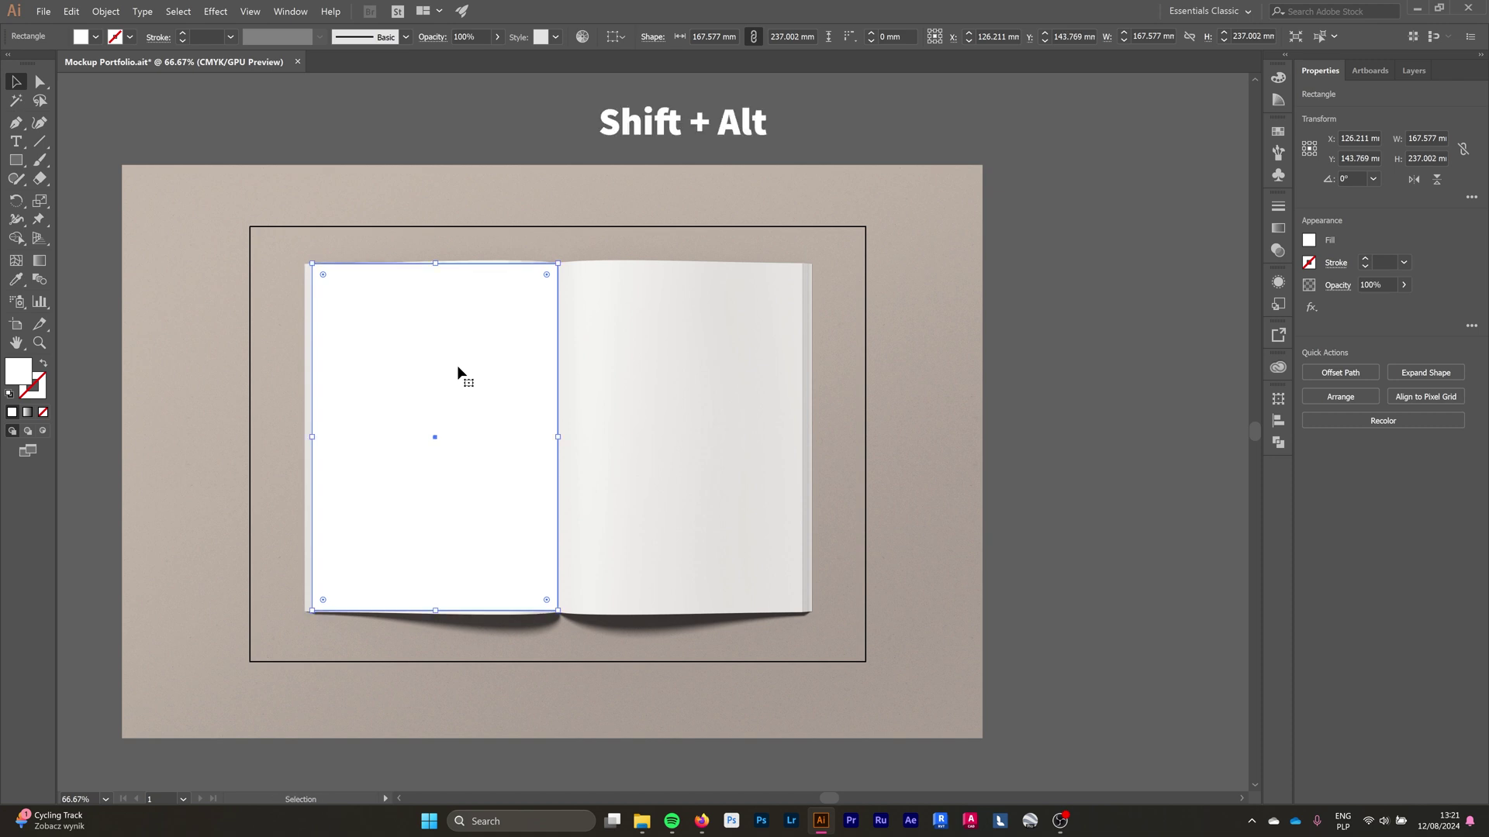
key(ctrl+shift+z)
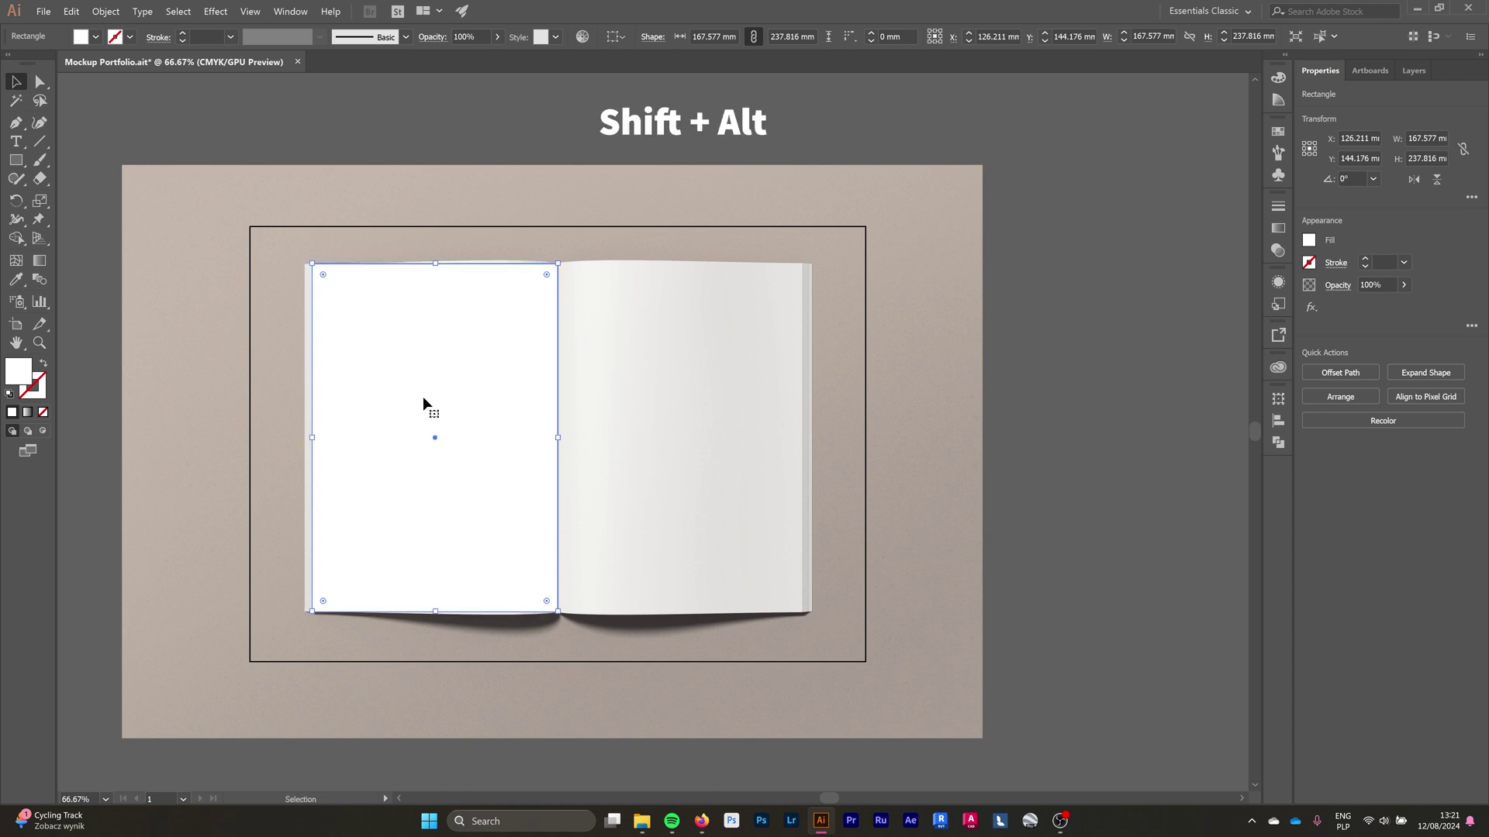
drag(423, 401, 654, 399)
click(1080, 382)
scroll(770, 399, down, 1)
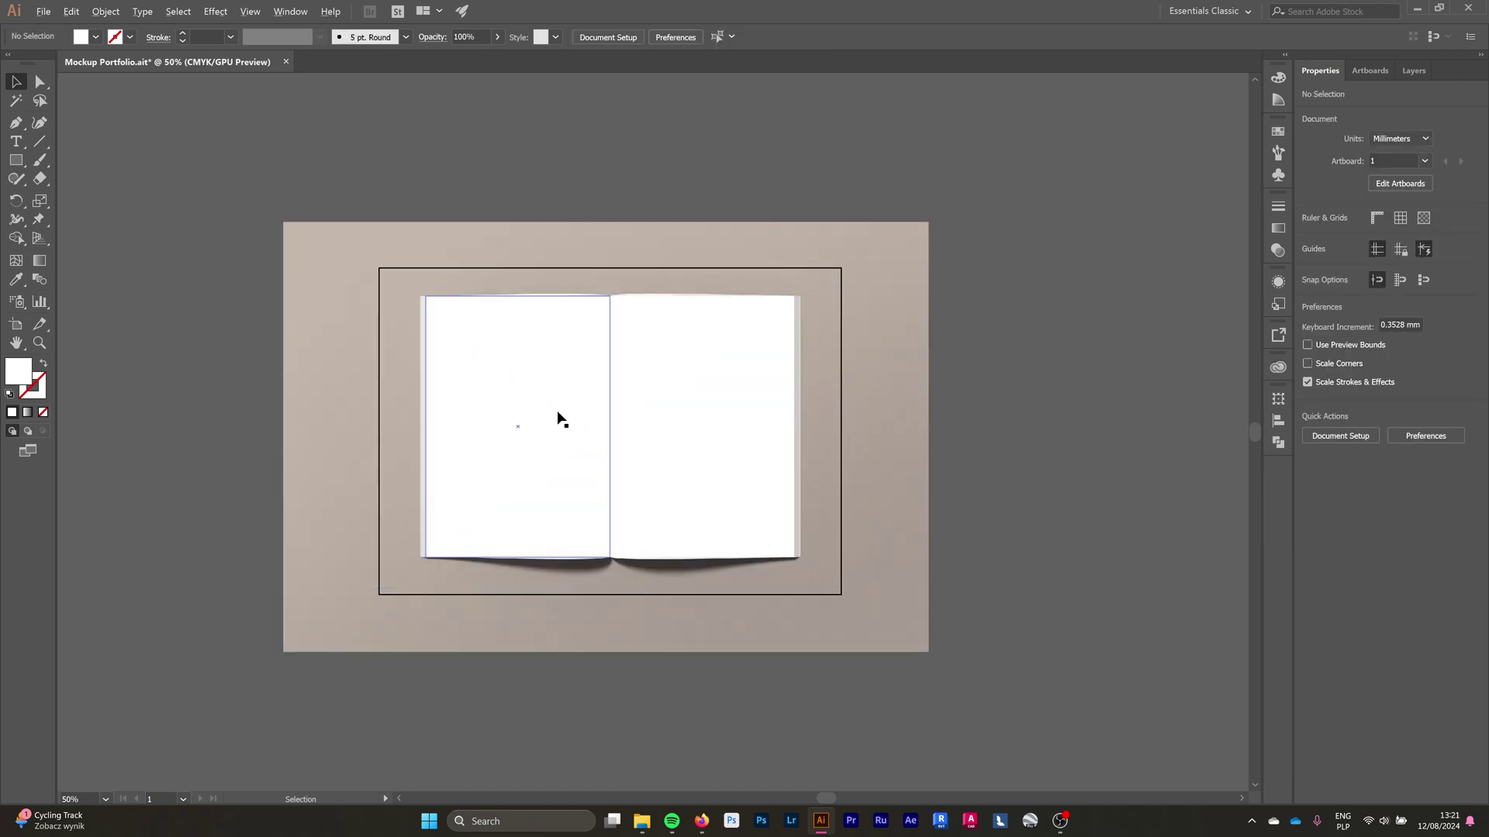
Apply an Envelope Distort mesh with 5 rows and 5 columns to the rectangle on the left page.
scroll(561, 418, up, 1)
click(542, 498)
click(675, 527)
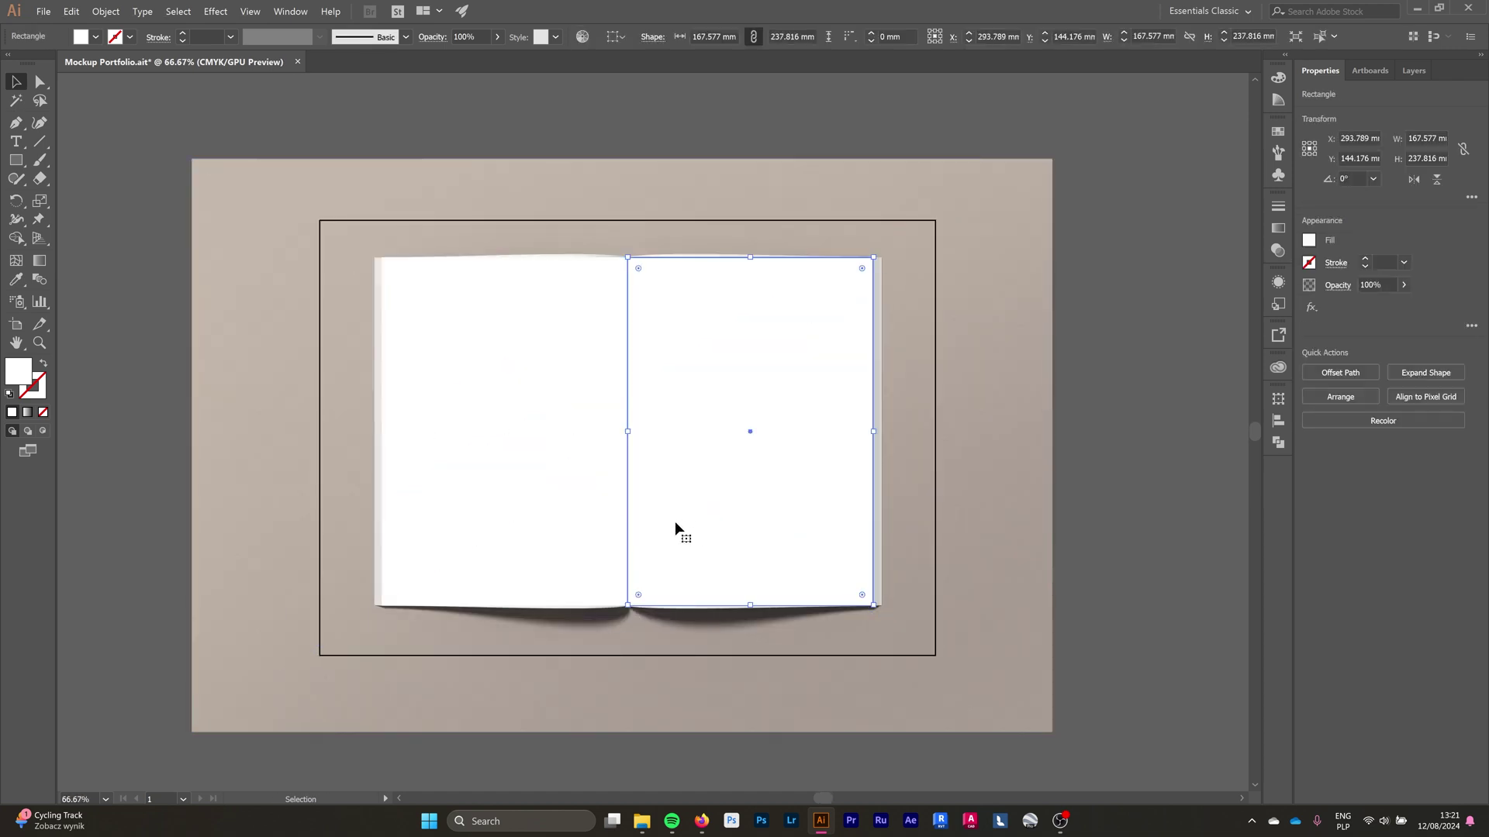
click(542, 465)
click(72, 11)
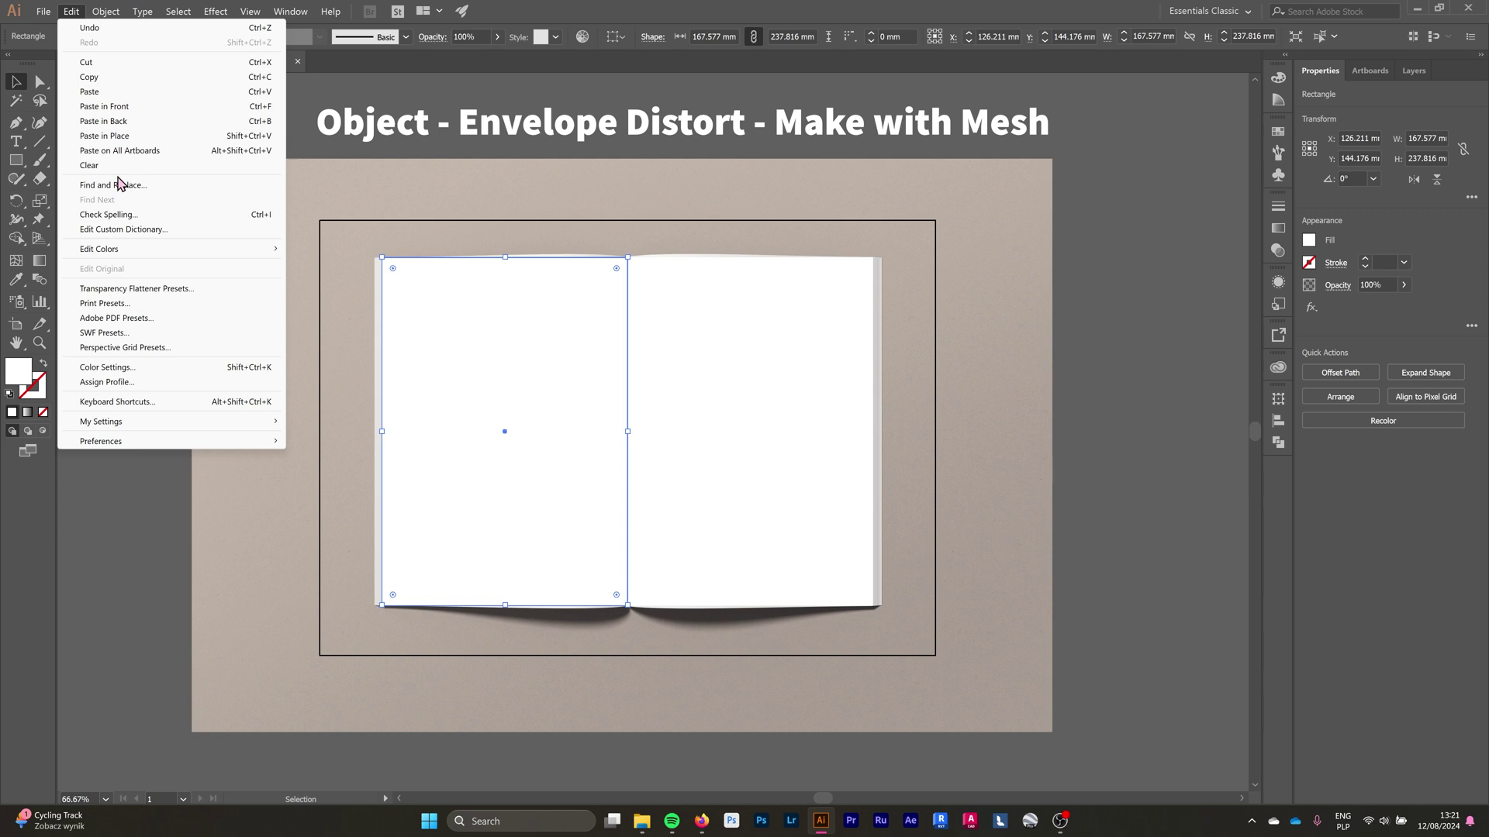
click(107, 10)
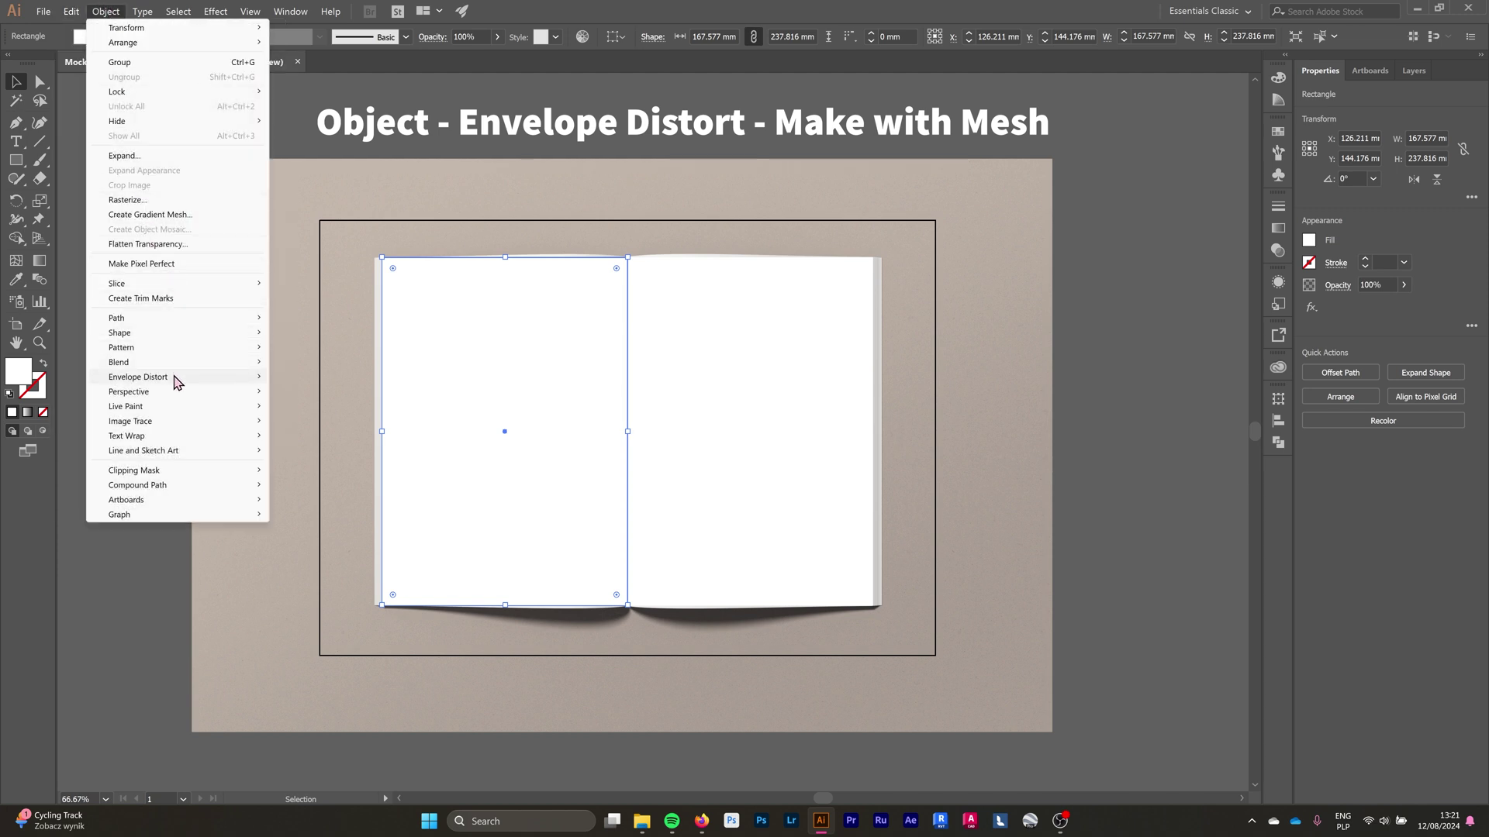
mouse_move(186, 377)
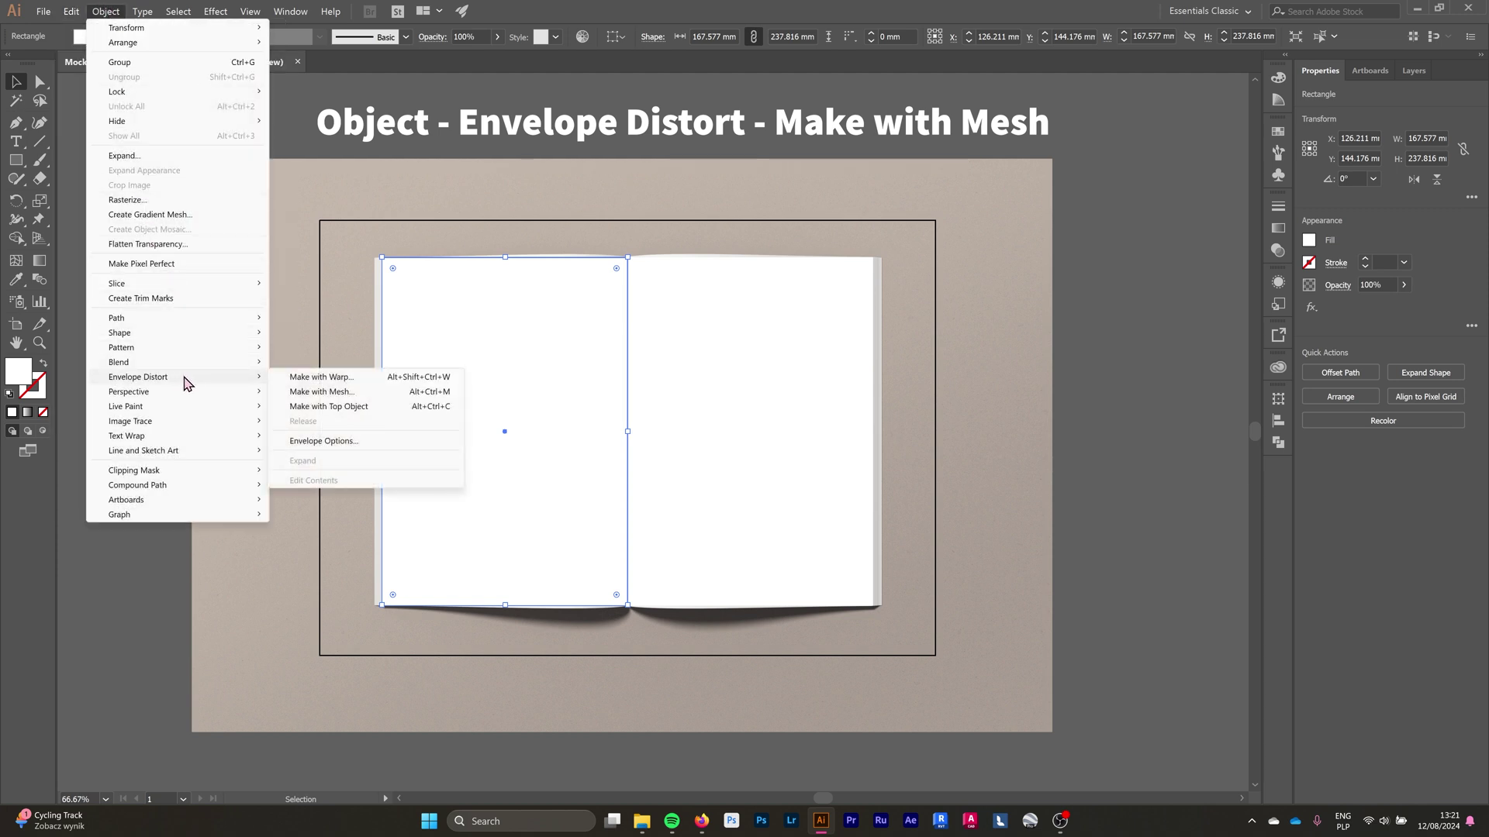
click(345, 401)
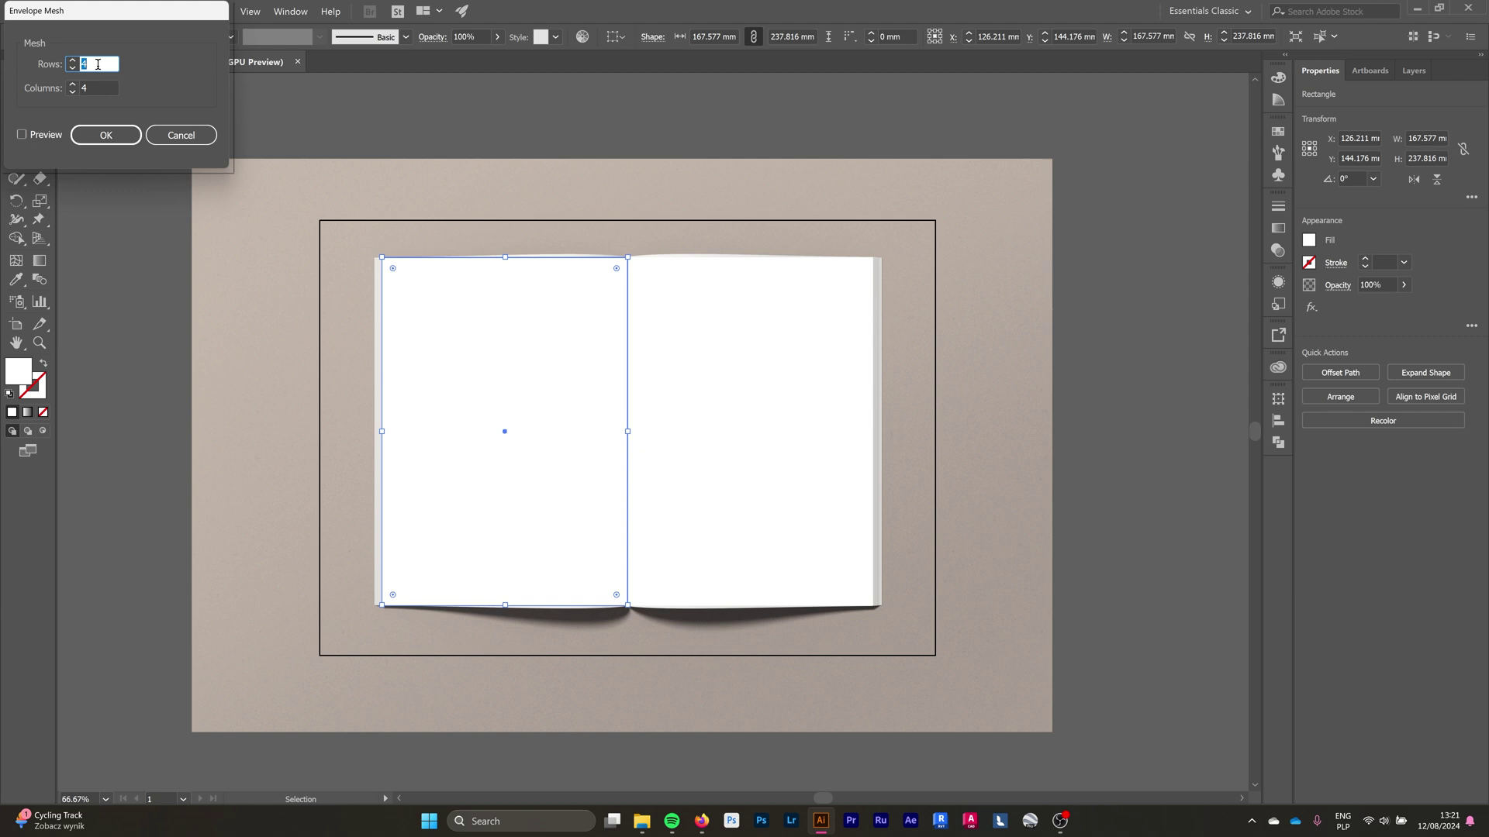
click(72, 84)
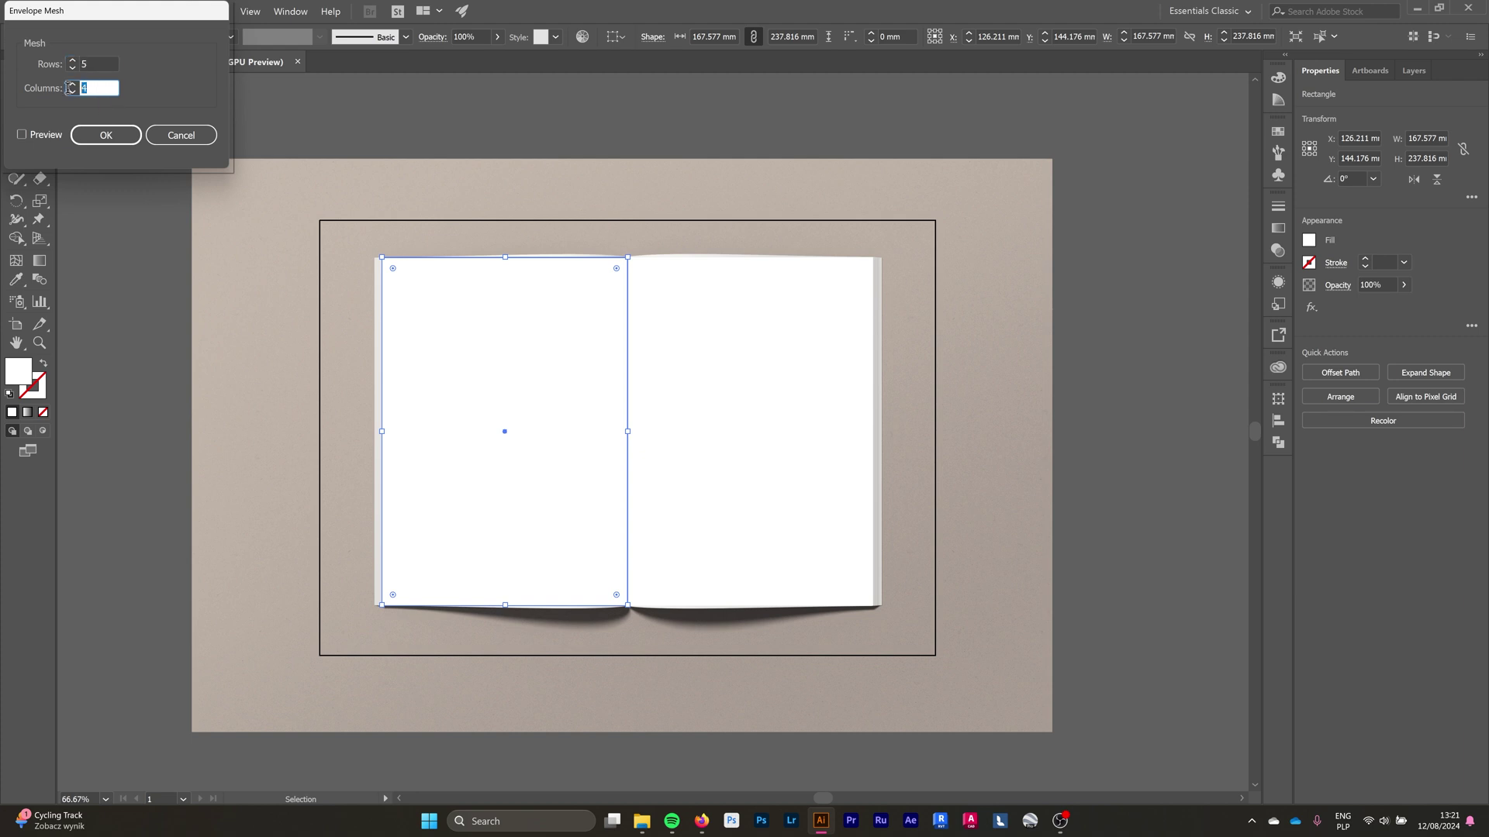
click(113, 137)
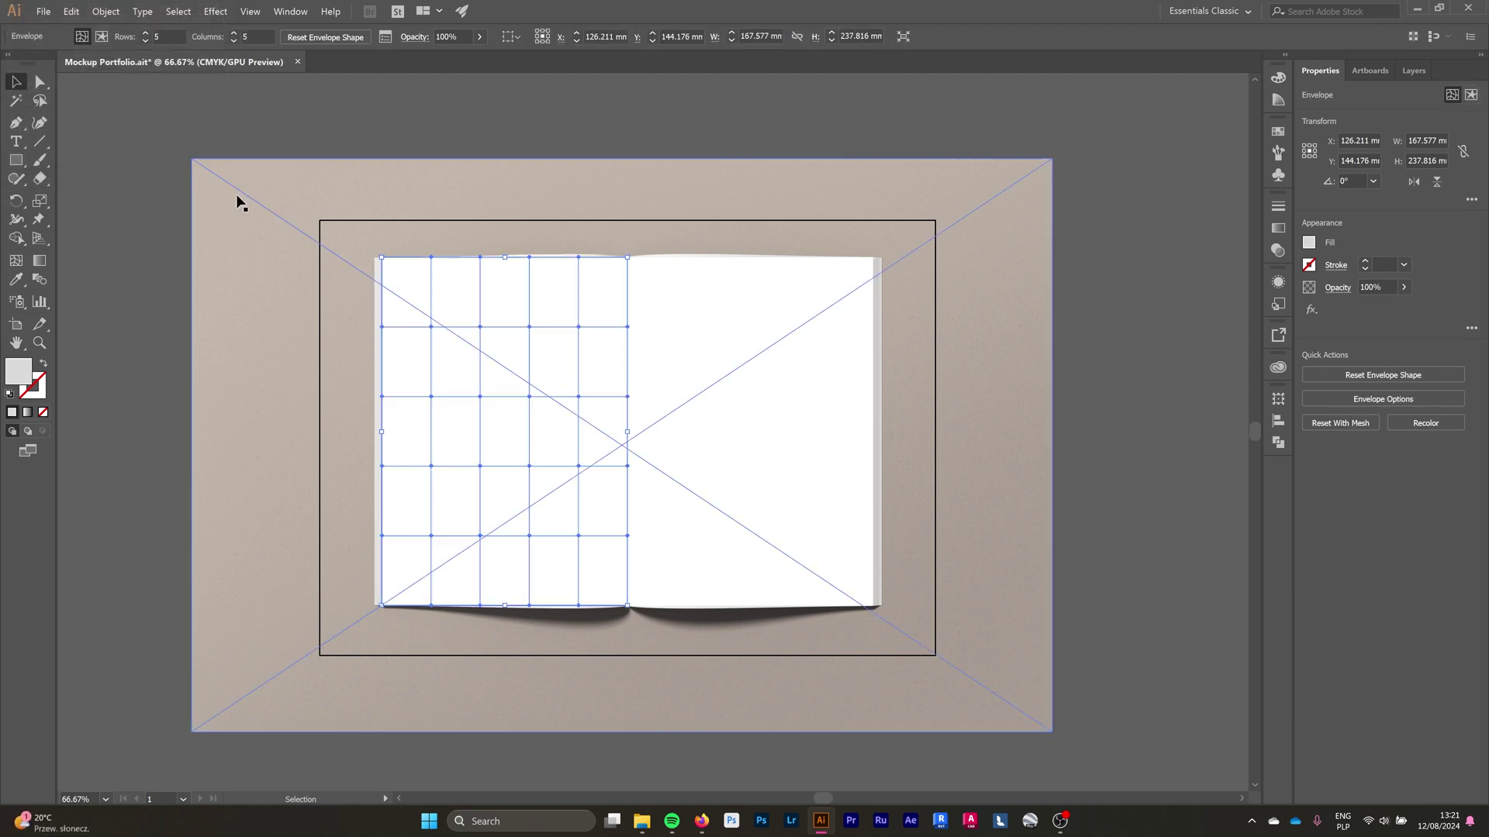
Apply an Envelope Distort mesh with 5 rows and 5 columns to the rectangle on the right page.
click(692, 419)
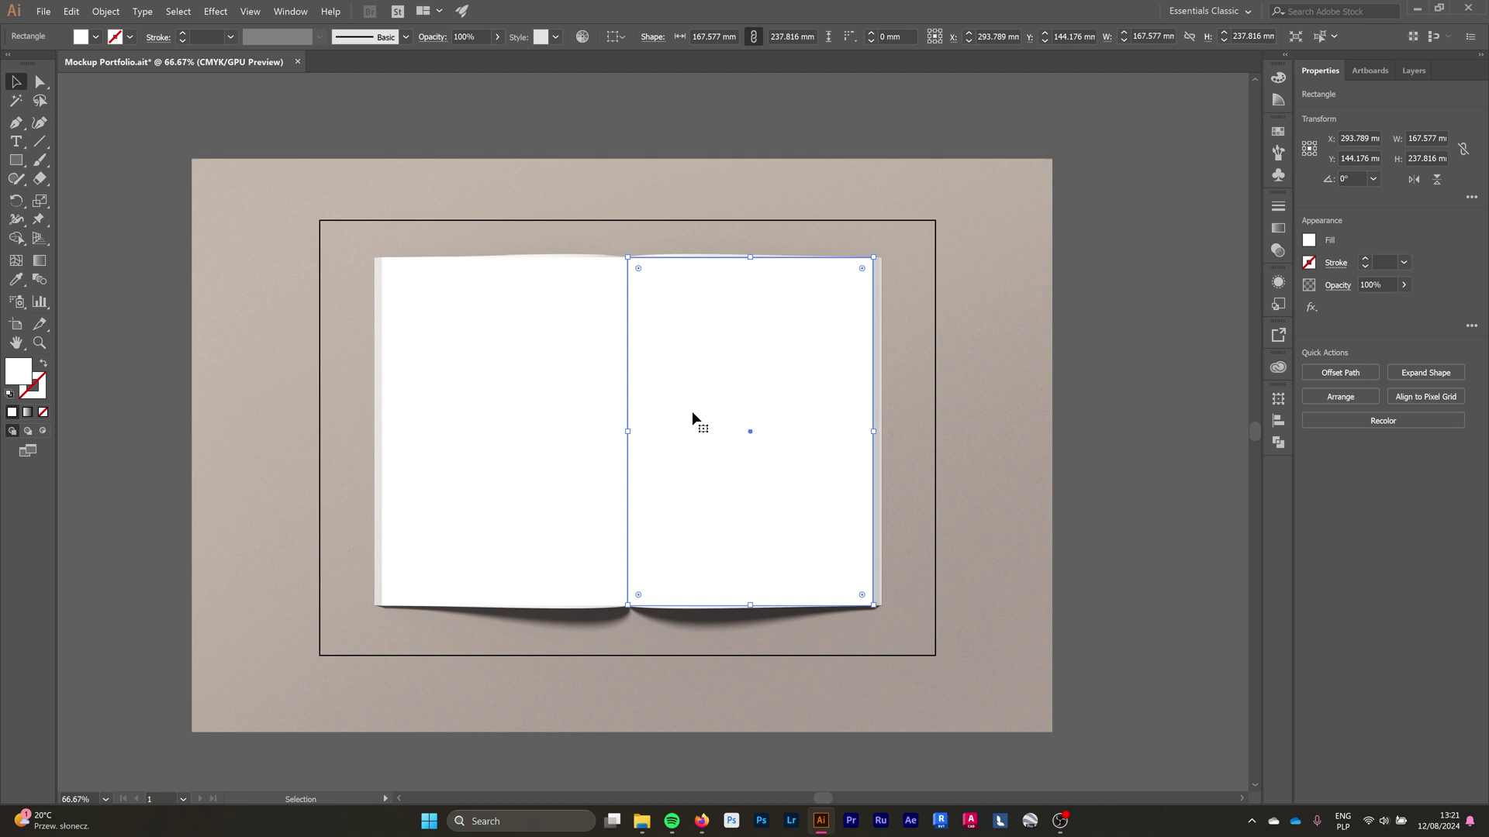
click(104, 12)
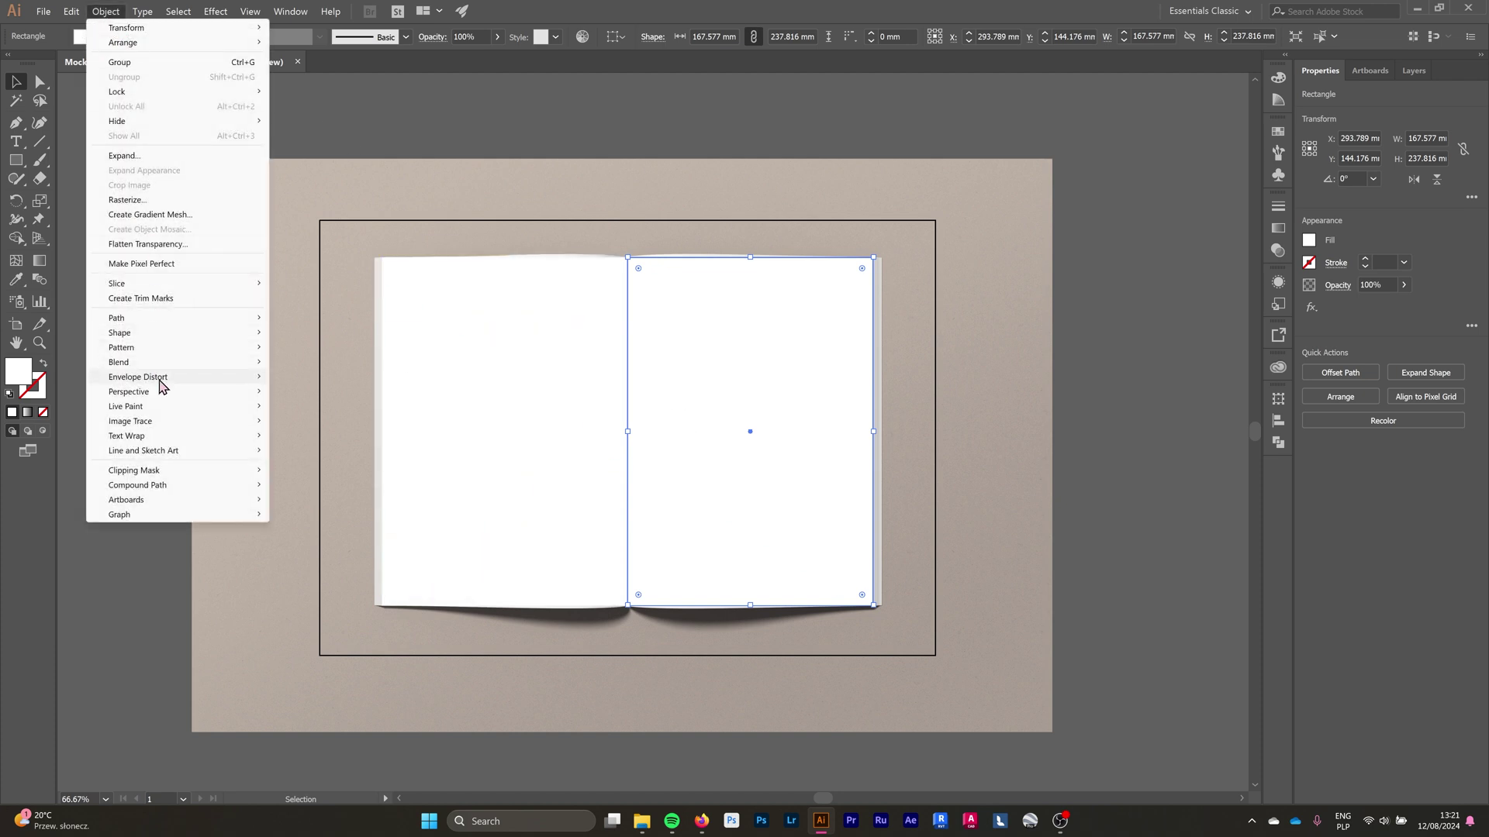
mouse_move(199, 377)
click(327, 393)
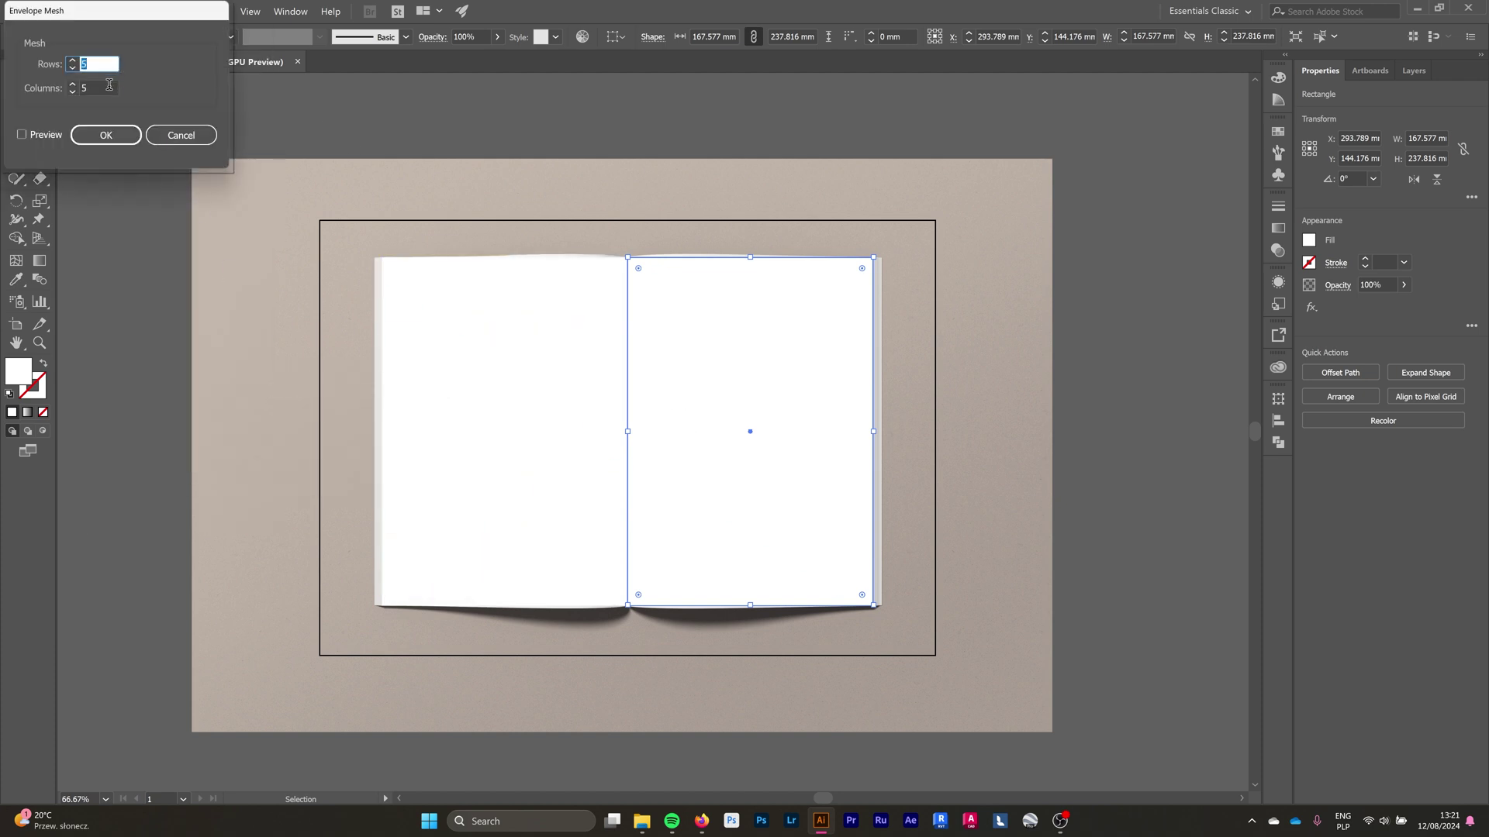
click(106, 133)
click(488, 382)
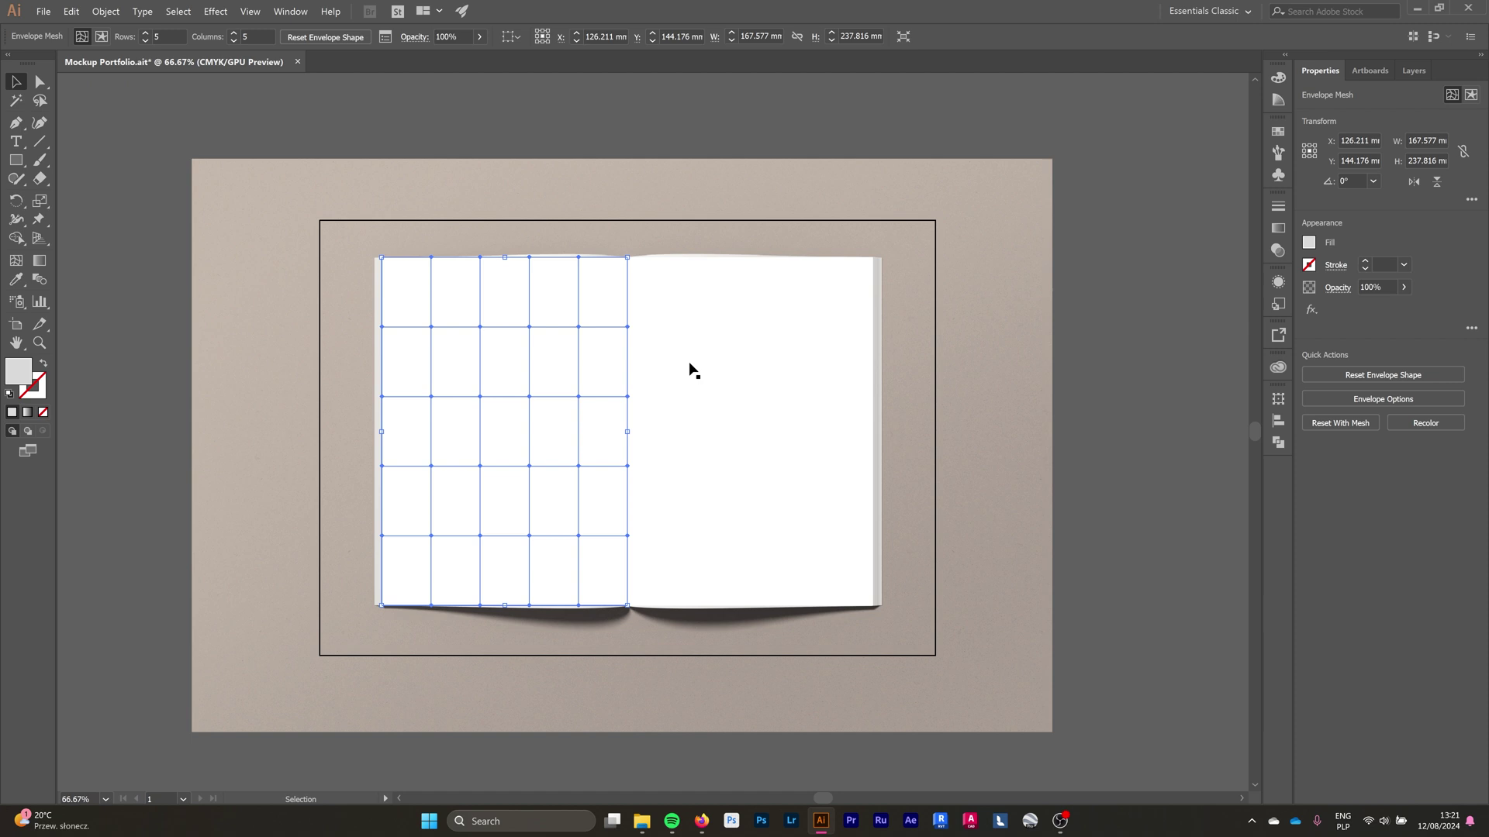
click(741, 375)
Raise the left mesh's first inner point on its upper edge to meet the curved top of the page.
click(514, 276)
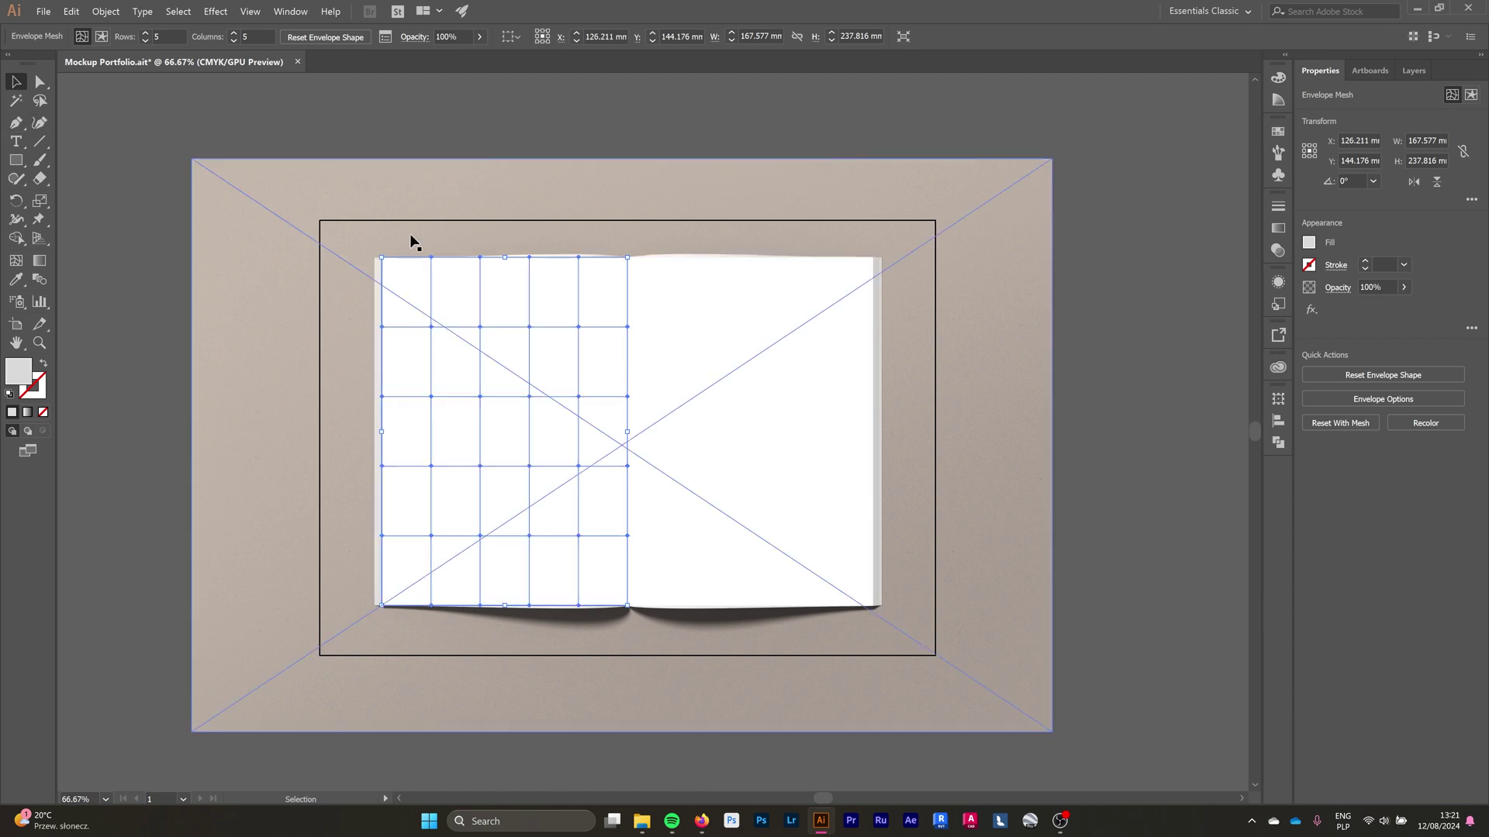
scroll(419, 248, up, 3)
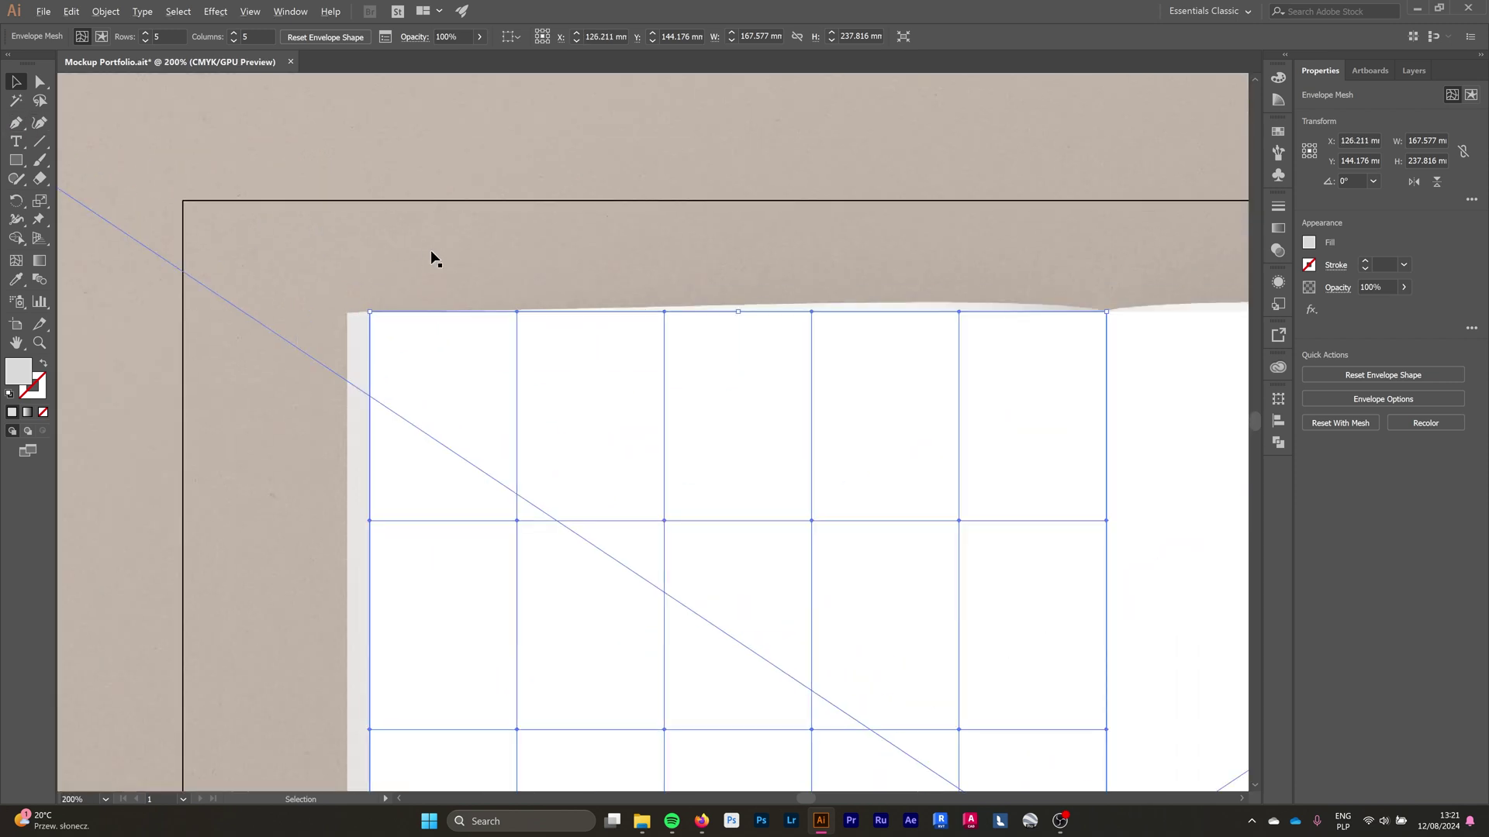
click(40, 80)
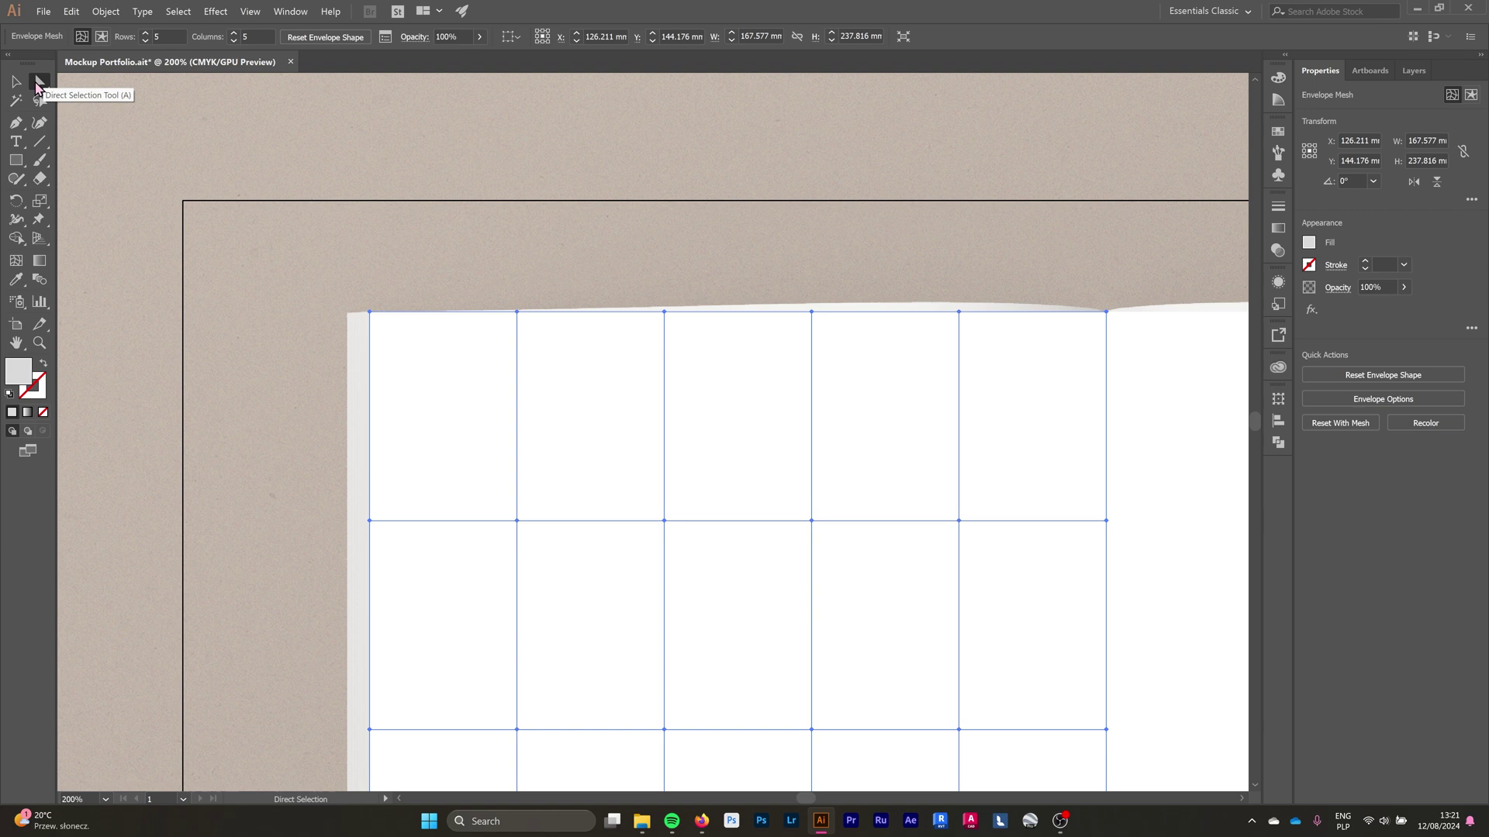
scroll(504, 308, up, 2)
click(518, 321)
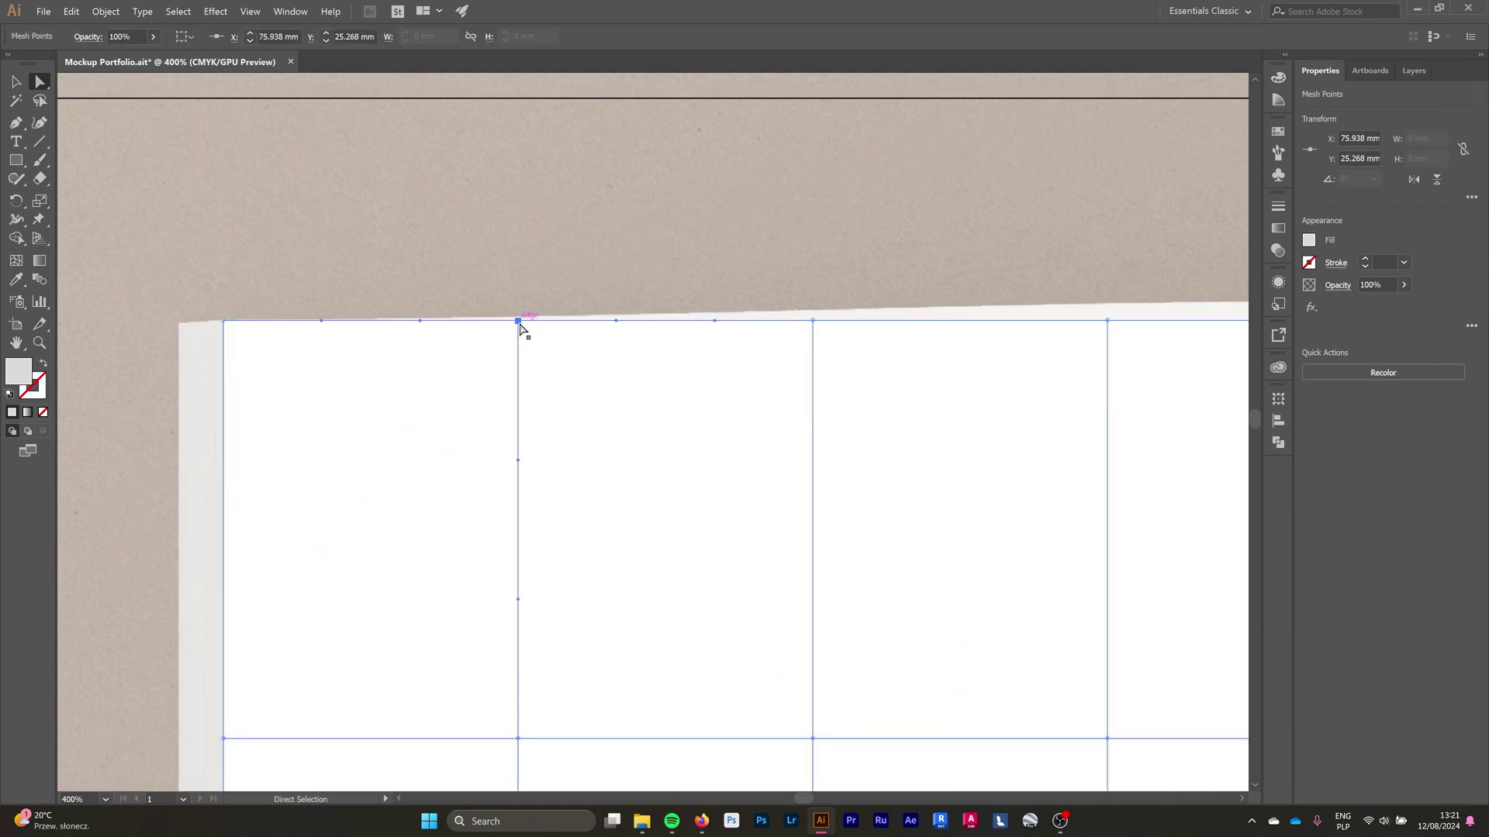
drag(519, 320, 518, 310)
scroll(519, 315, up, 2)
shift+click(517, 323)
scroll(342, 333, down, 1)
scroll(347, 338, down, 1)
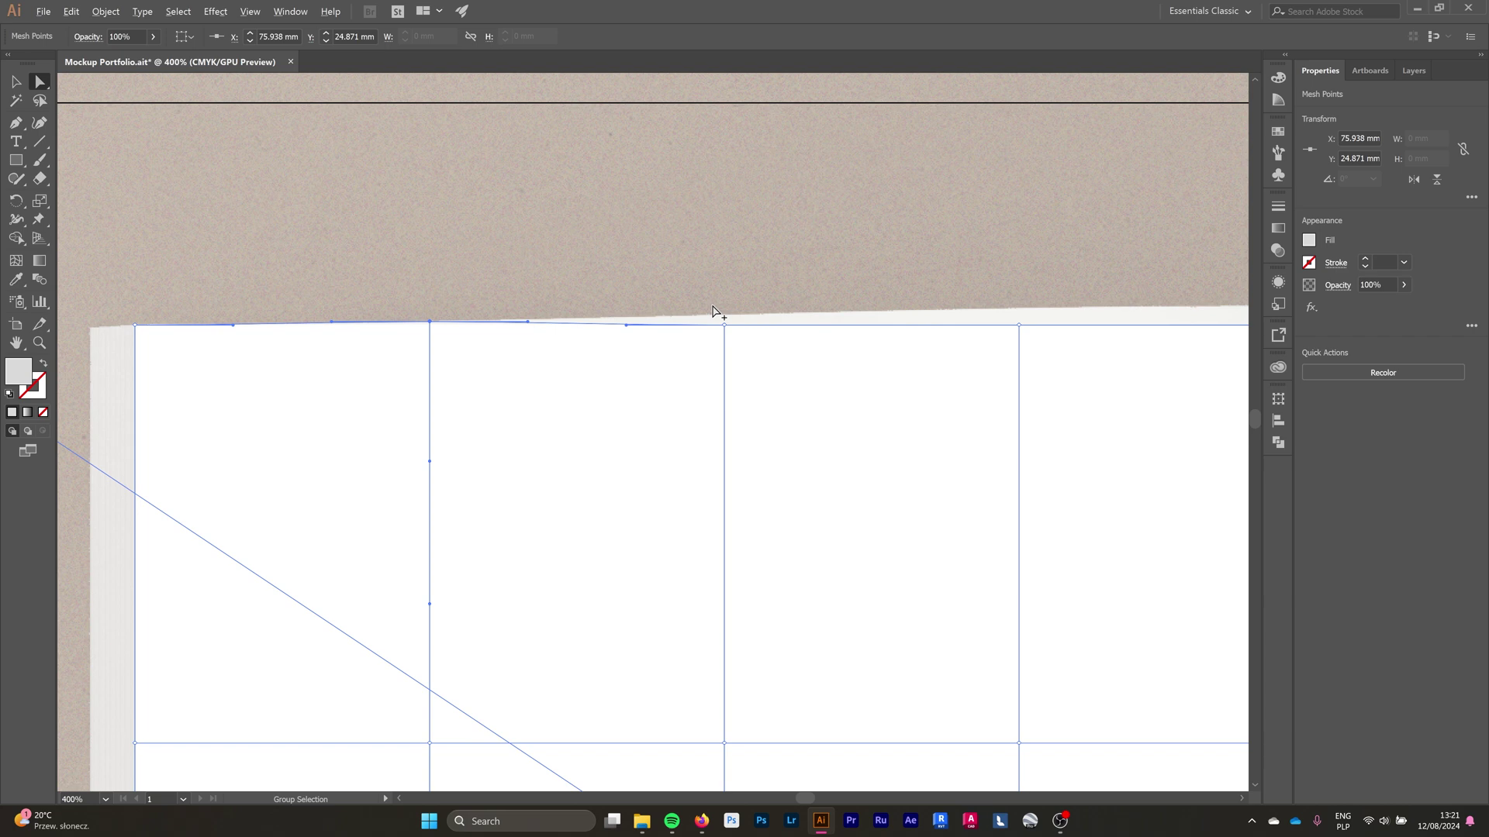
Raise the second and third inner points on the left mesh's upper edge to follow the page's curved top.
scroll(725, 335, up, 1)
drag(713, 334, 712, 315)
scroll(489, 412, down, 2)
scroll(828, 363, up, 1)
drag(807, 387, 807, 365)
drag(366, 349, 365, 372)
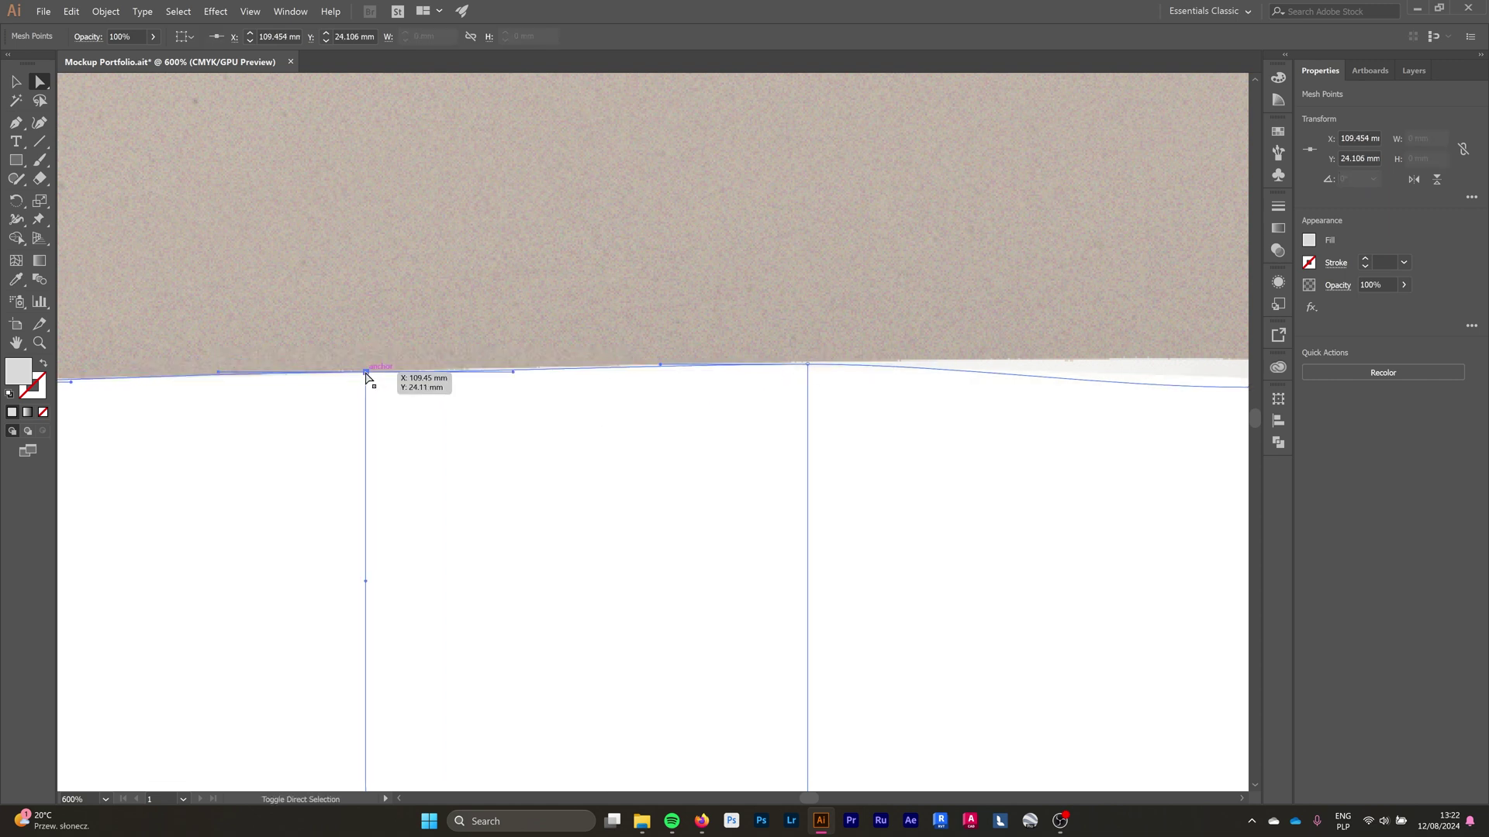
Raise the fourth inner point on the left mesh's upper edge and bend the spine corner's handle to follow the page's curved top.
scroll(345, 437, down, 3)
scroll(656, 434, up, 2)
drag(629, 407, 629, 394)
scroll(630, 392, up, 1)
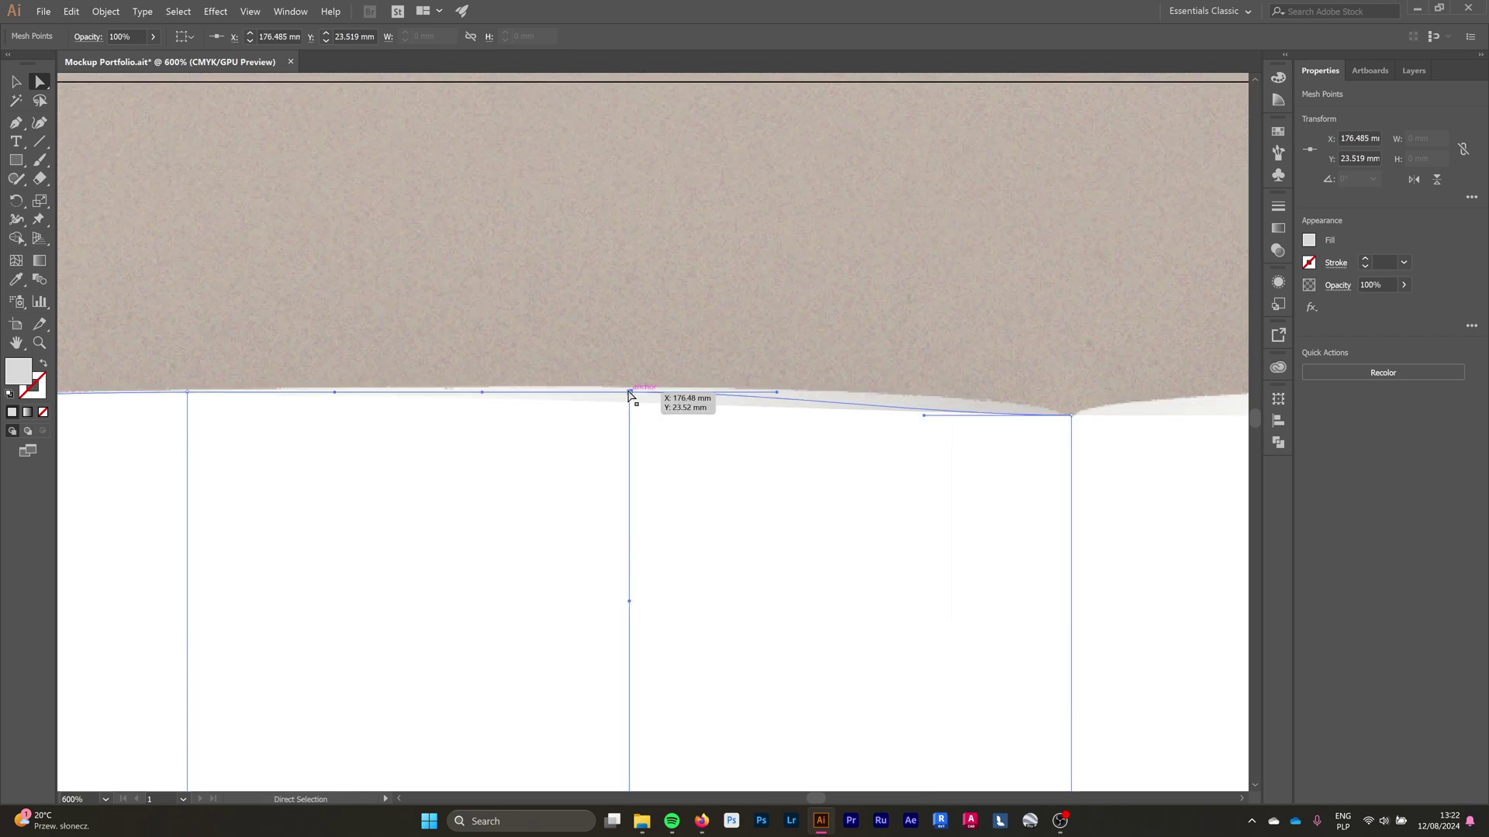
drag(924, 416, 933, 387)
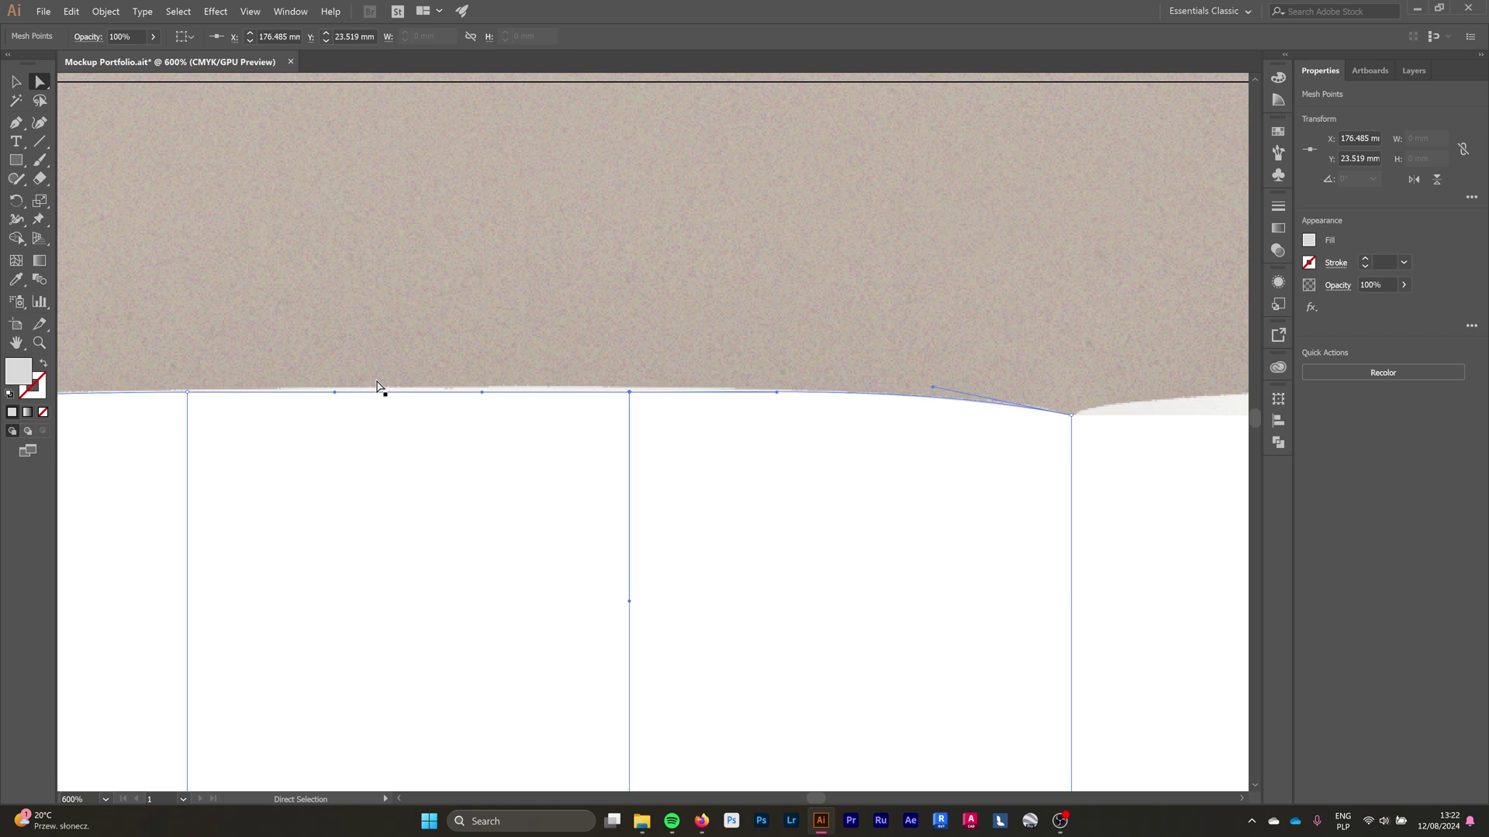
Raise the handle just before the third inner point on the left mesh's upper edge slightly to match the page edge.
scroll(708, 356, down, 3)
click(696, 353)
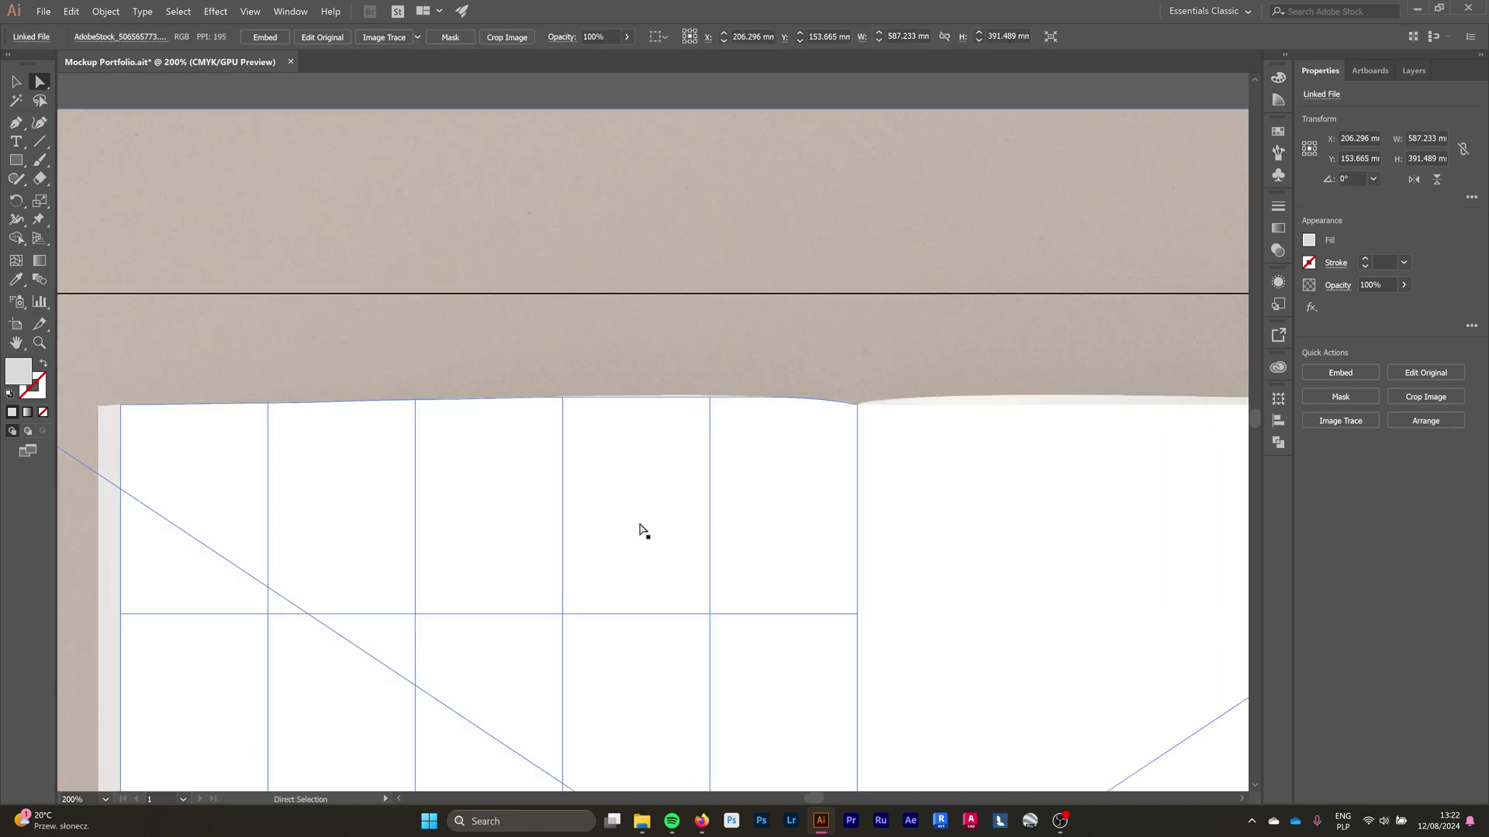
click(170, 435)
scroll(134, 408, up, 4)
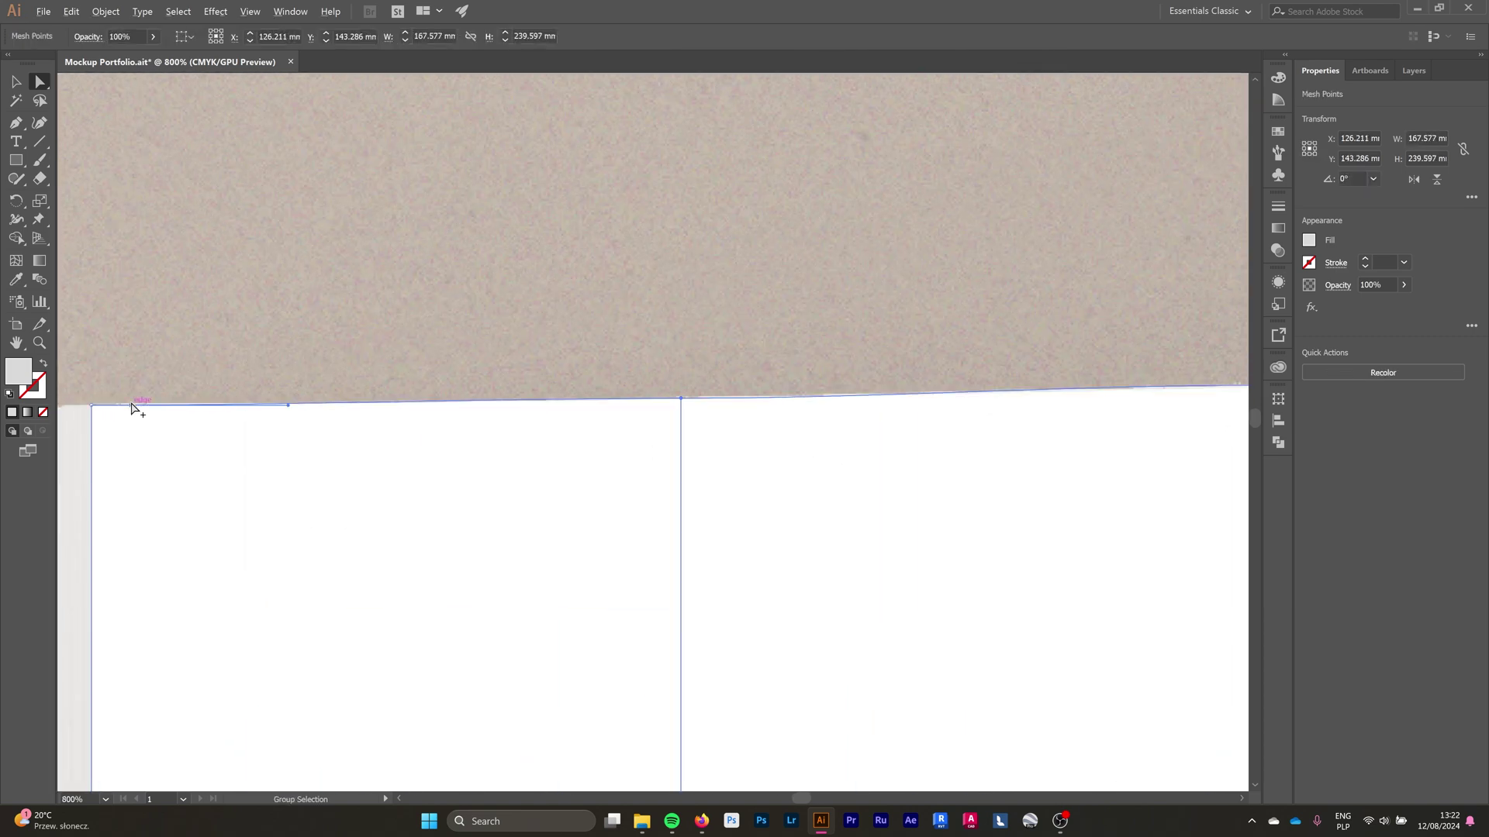
scroll(568, 401, down, 2)
scroll(857, 399, down, 1)
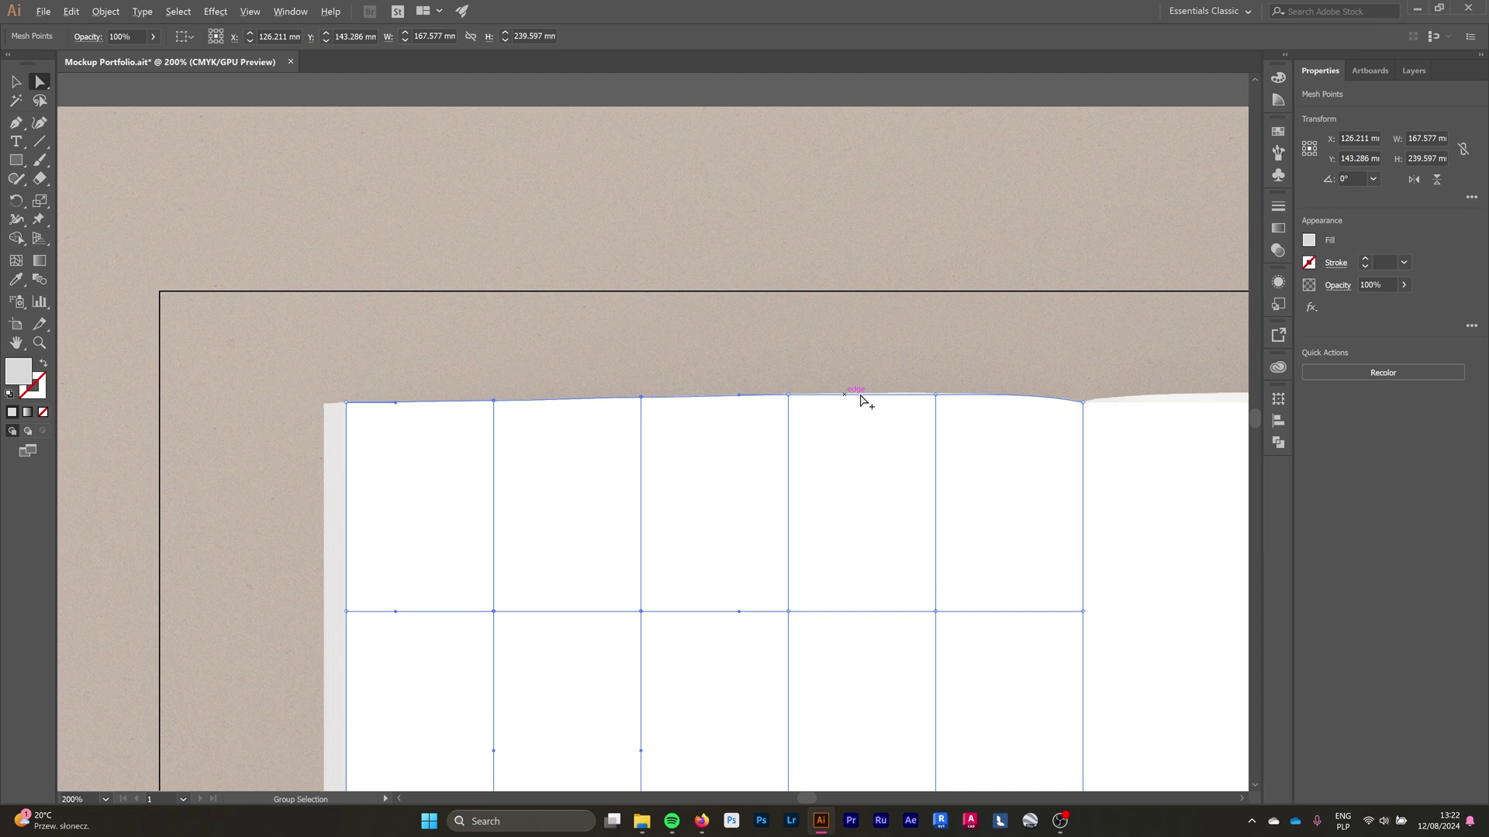
scroll(798, 395, up, 5)
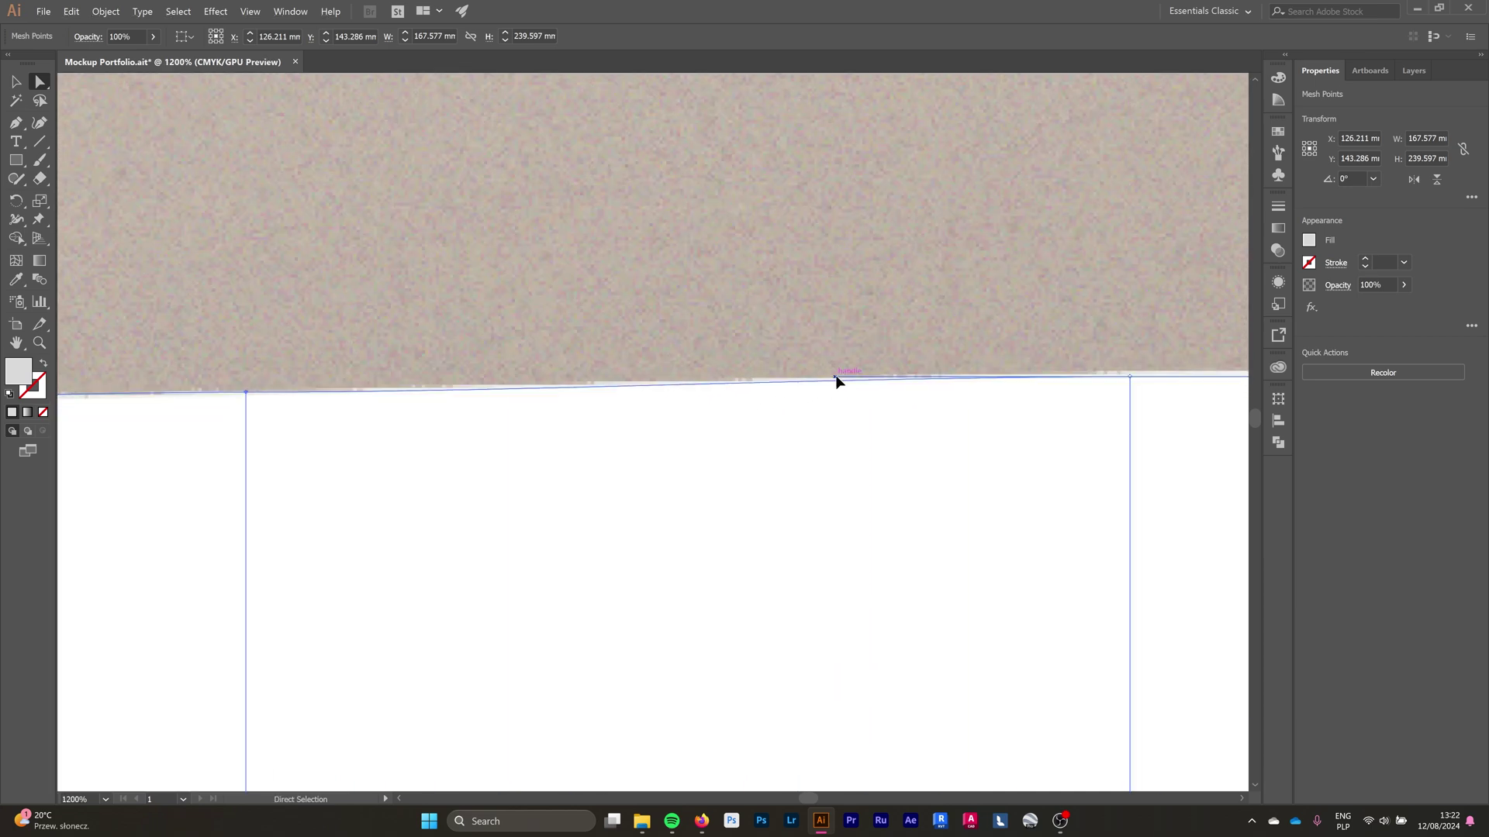
drag(835, 381, 835, 378)
scroll(690, 442, down, 4)
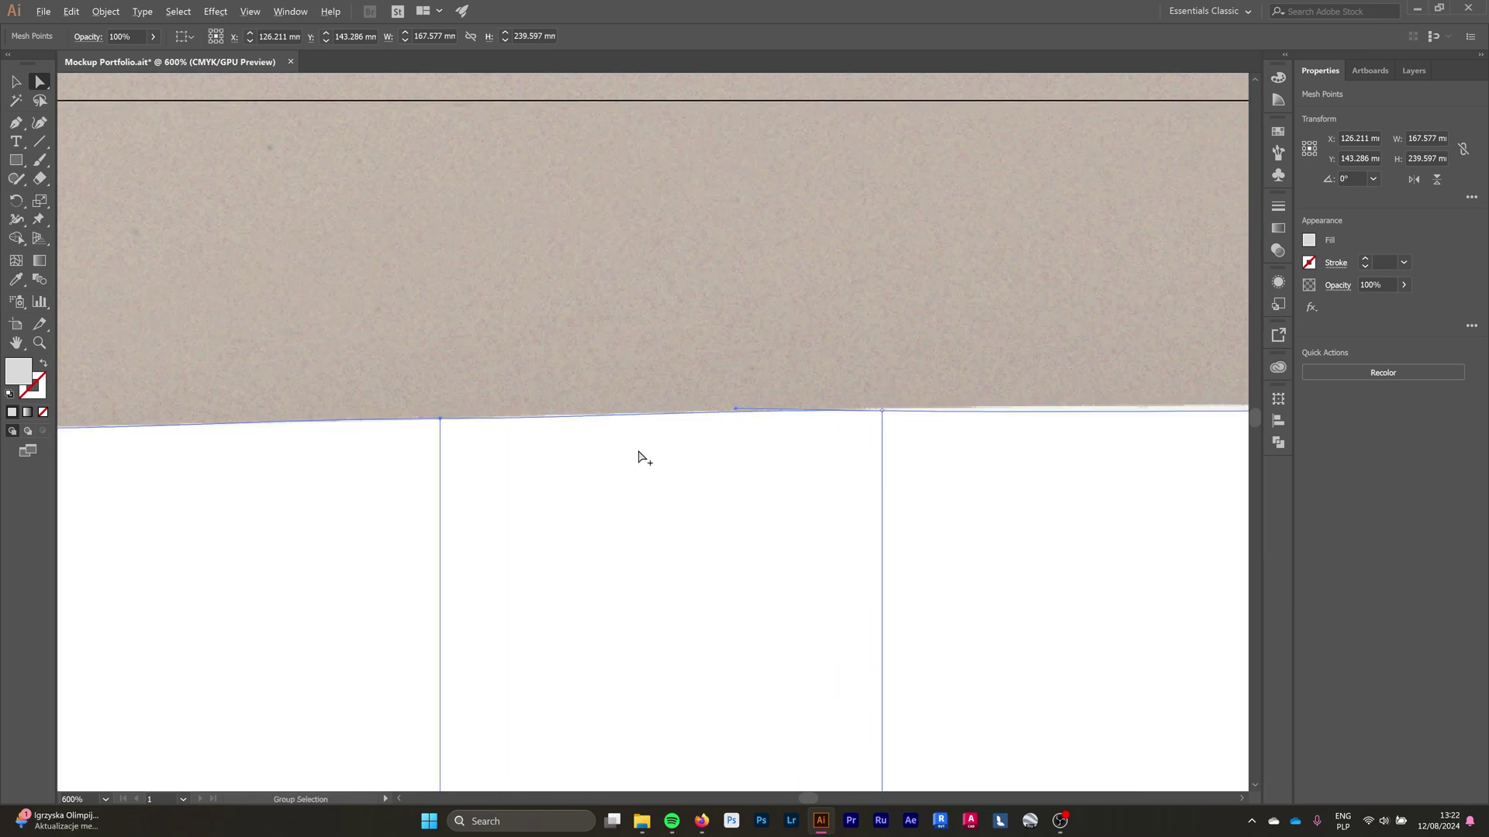
Try raising the spine-side handle of the third inner point on the left mesh's upper edge, and undo it.
scroll(731, 435, up, 1)
scroll(894, 444, up, 1)
click(903, 429)
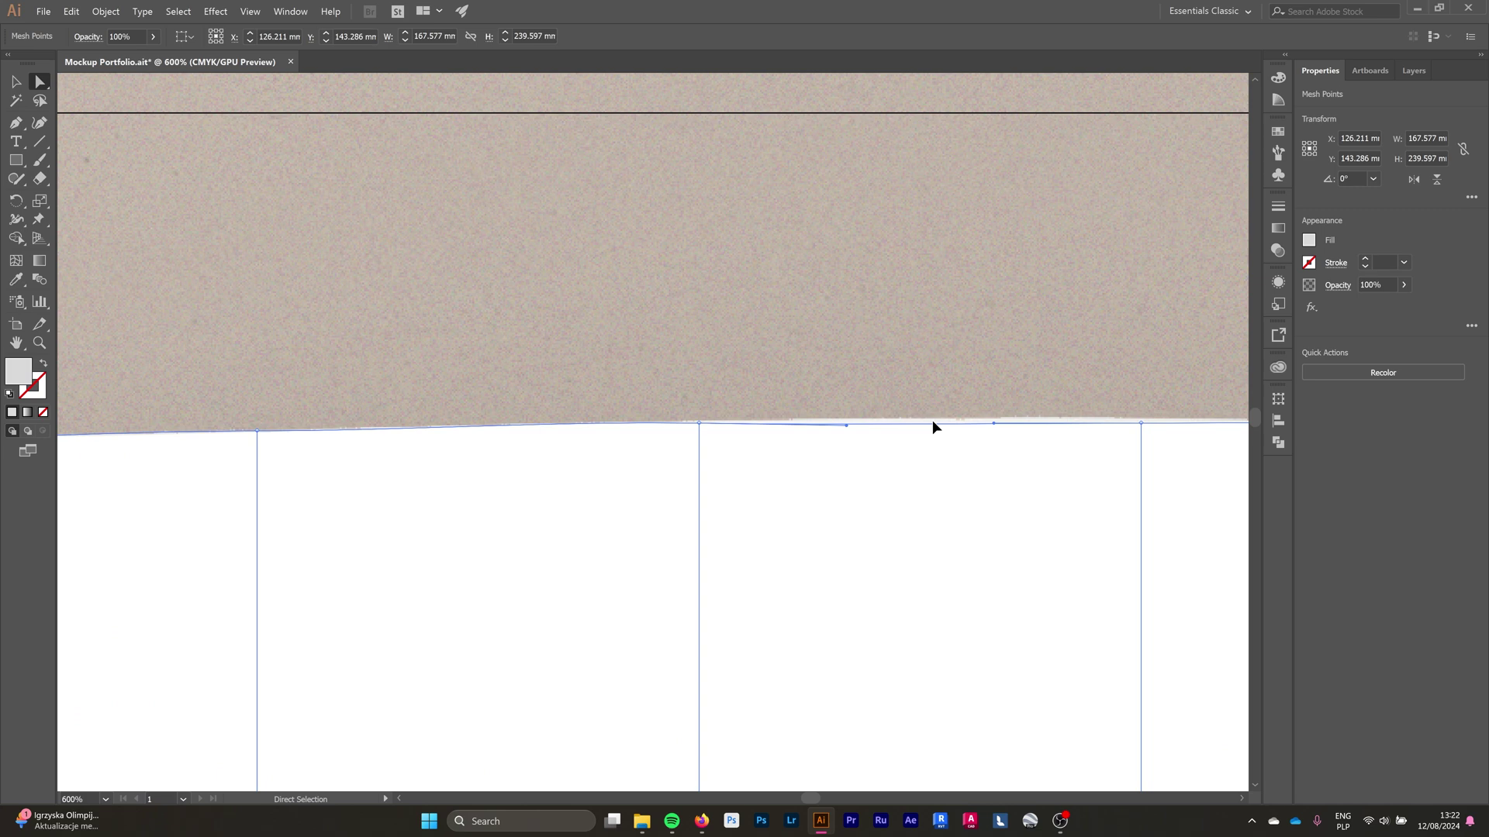
drag(845, 427, 848, 417)
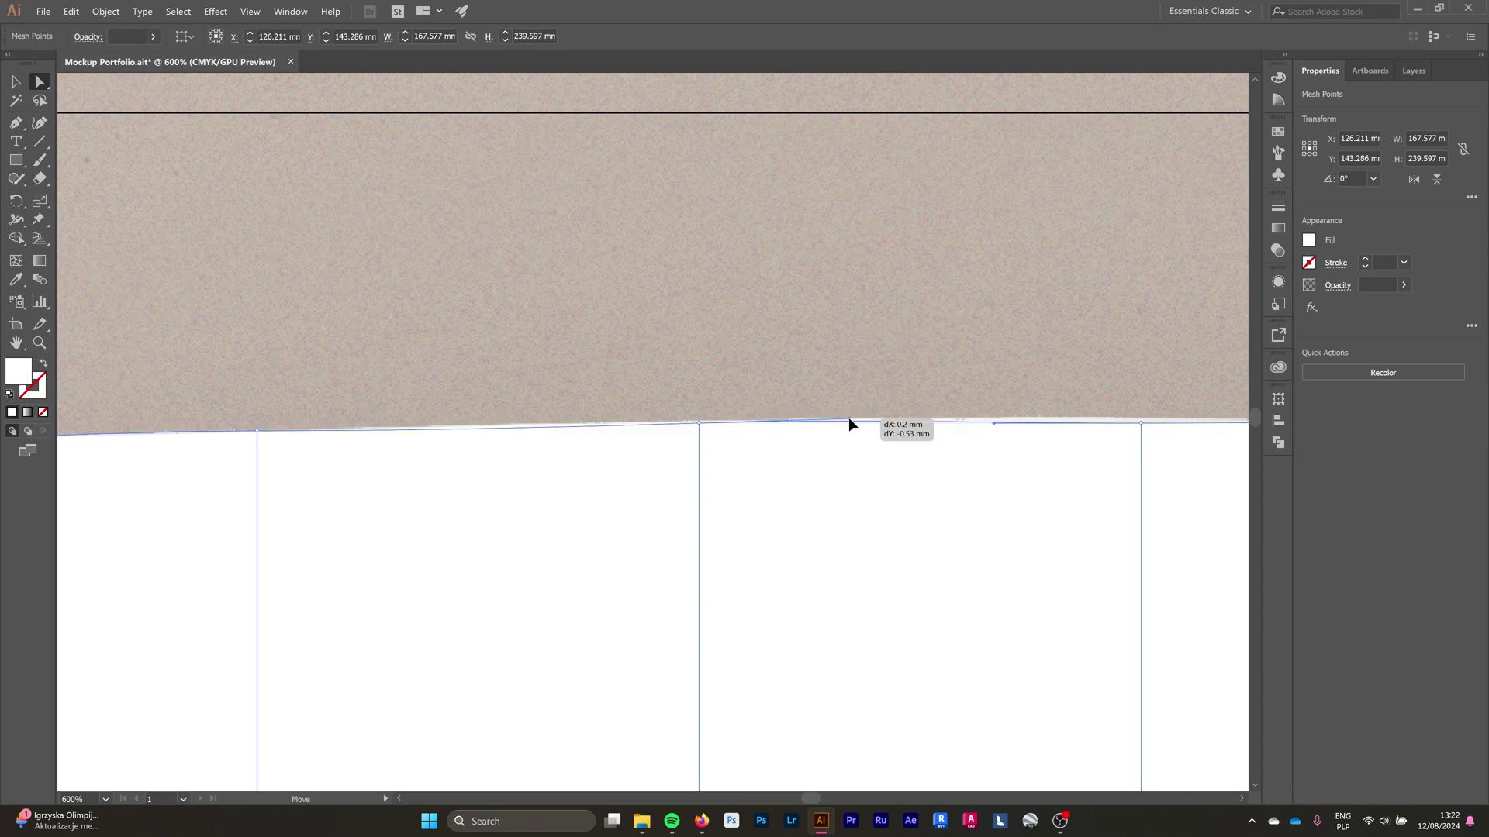
scroll(891, 462, down, 2)
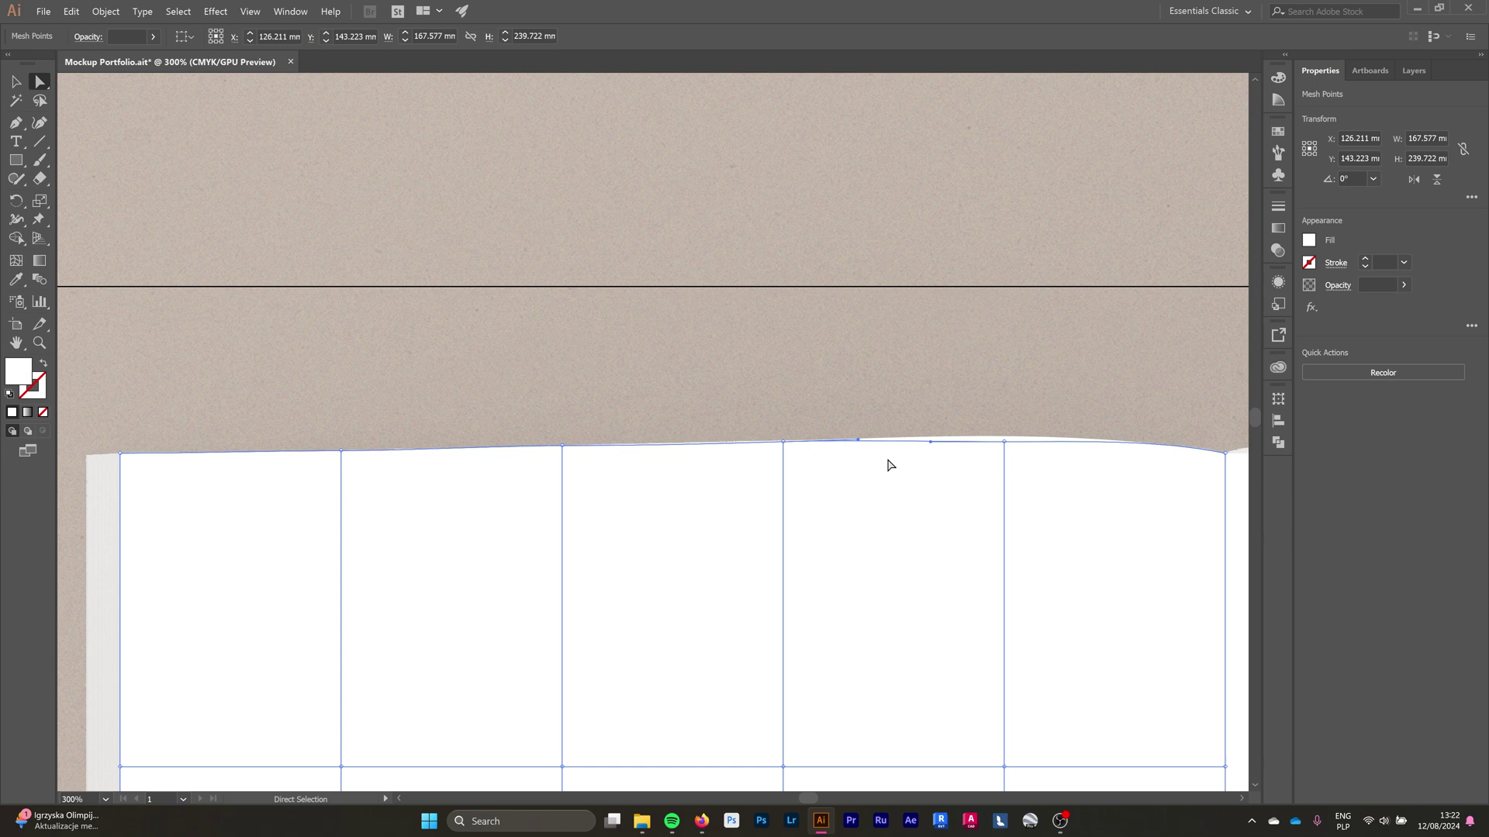
key(ctrl+z)
Raise the fourth inner point on the left mesh's upper edge to about Y 23.15 mm to cover the remaining page gap.
scroll(1024, 456, up, 2)
scroll(1053, 442, up, 1)
scroll(576, 442, down, 1)
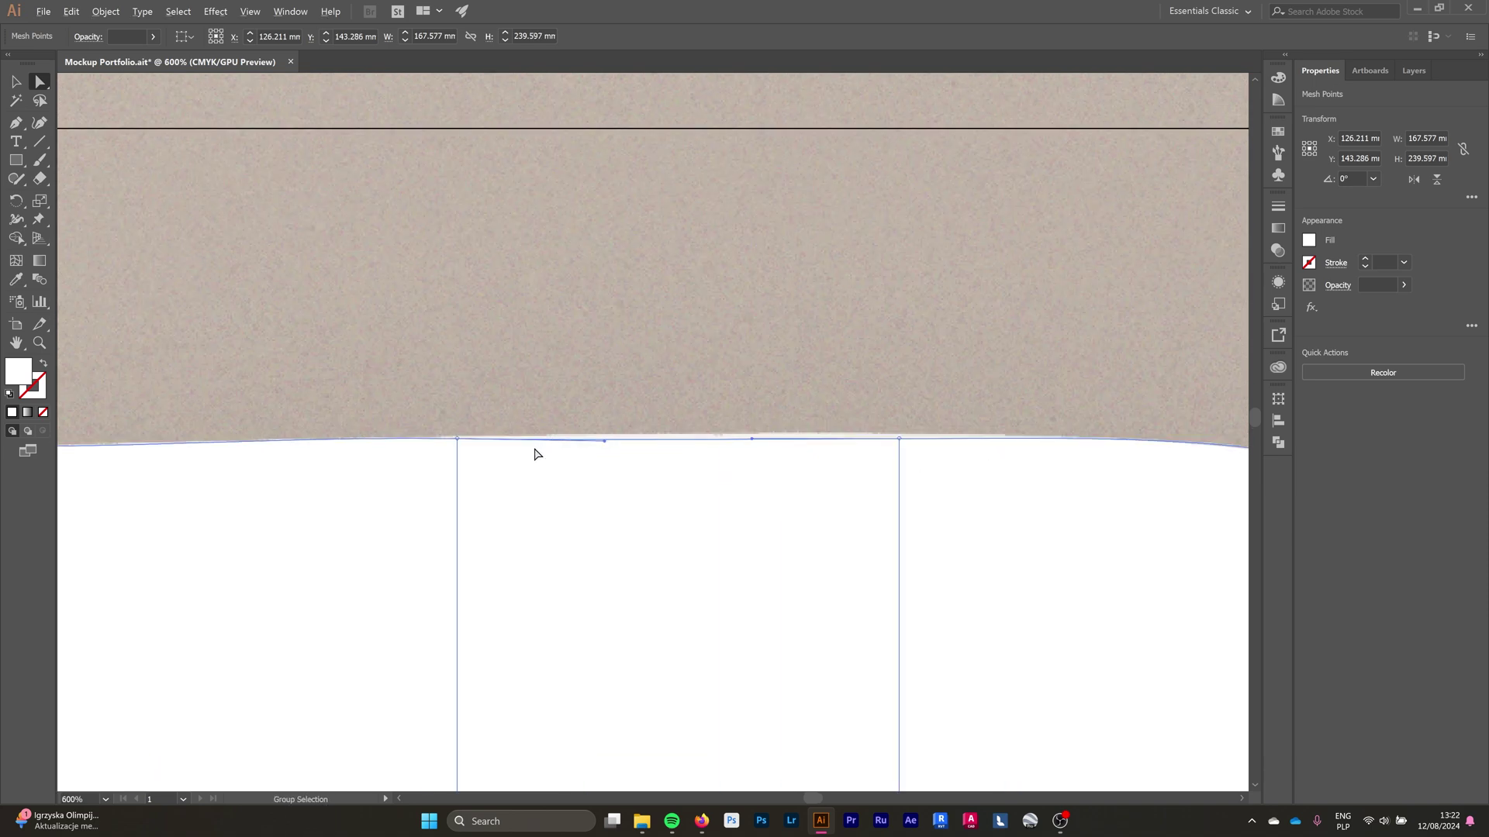
scroll(855, 356, down, 1)
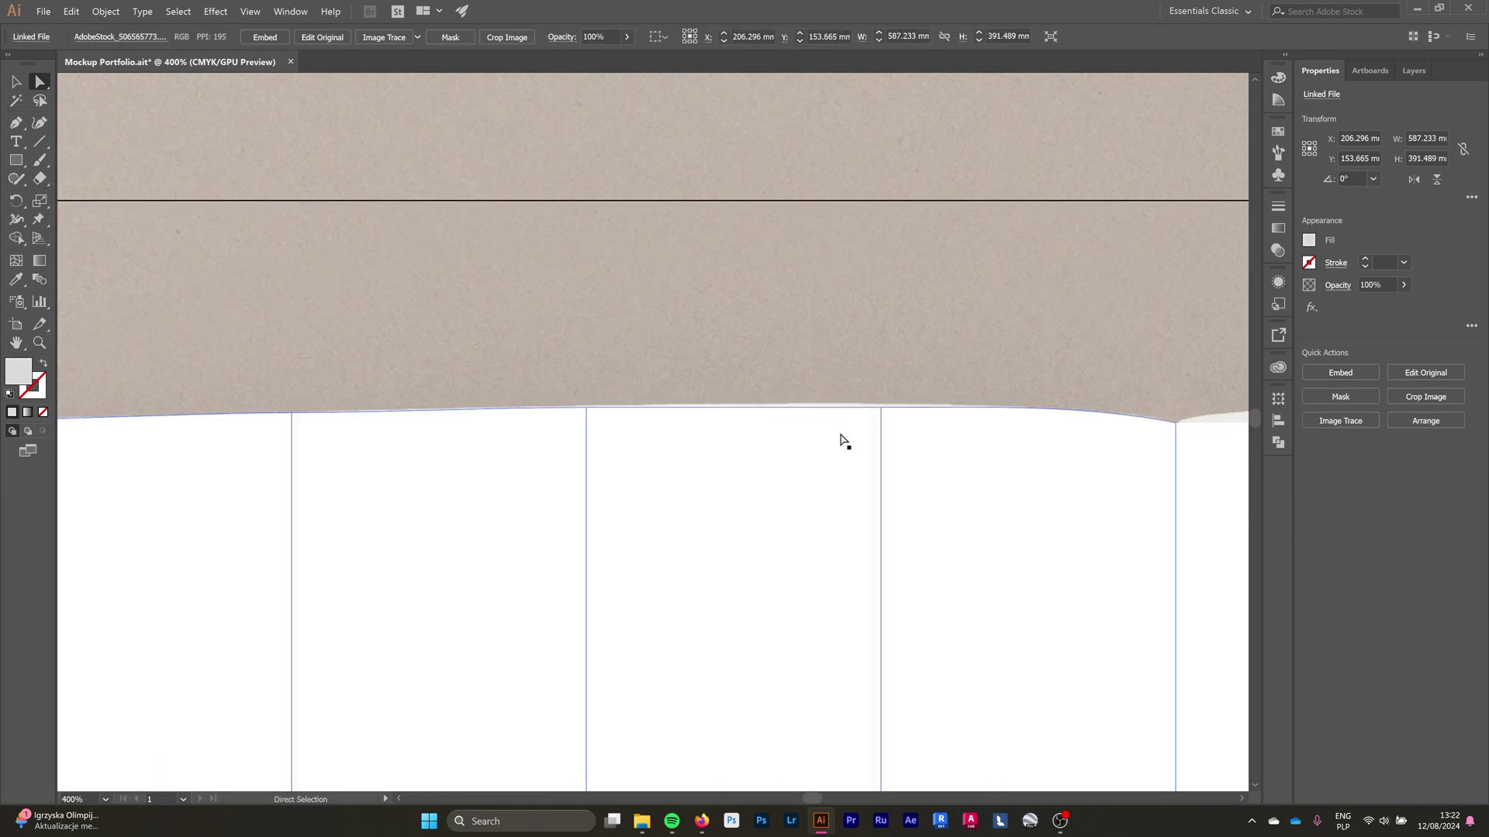
scroll(868, 387, up, 1)
drag(889, 428, 890, 424)
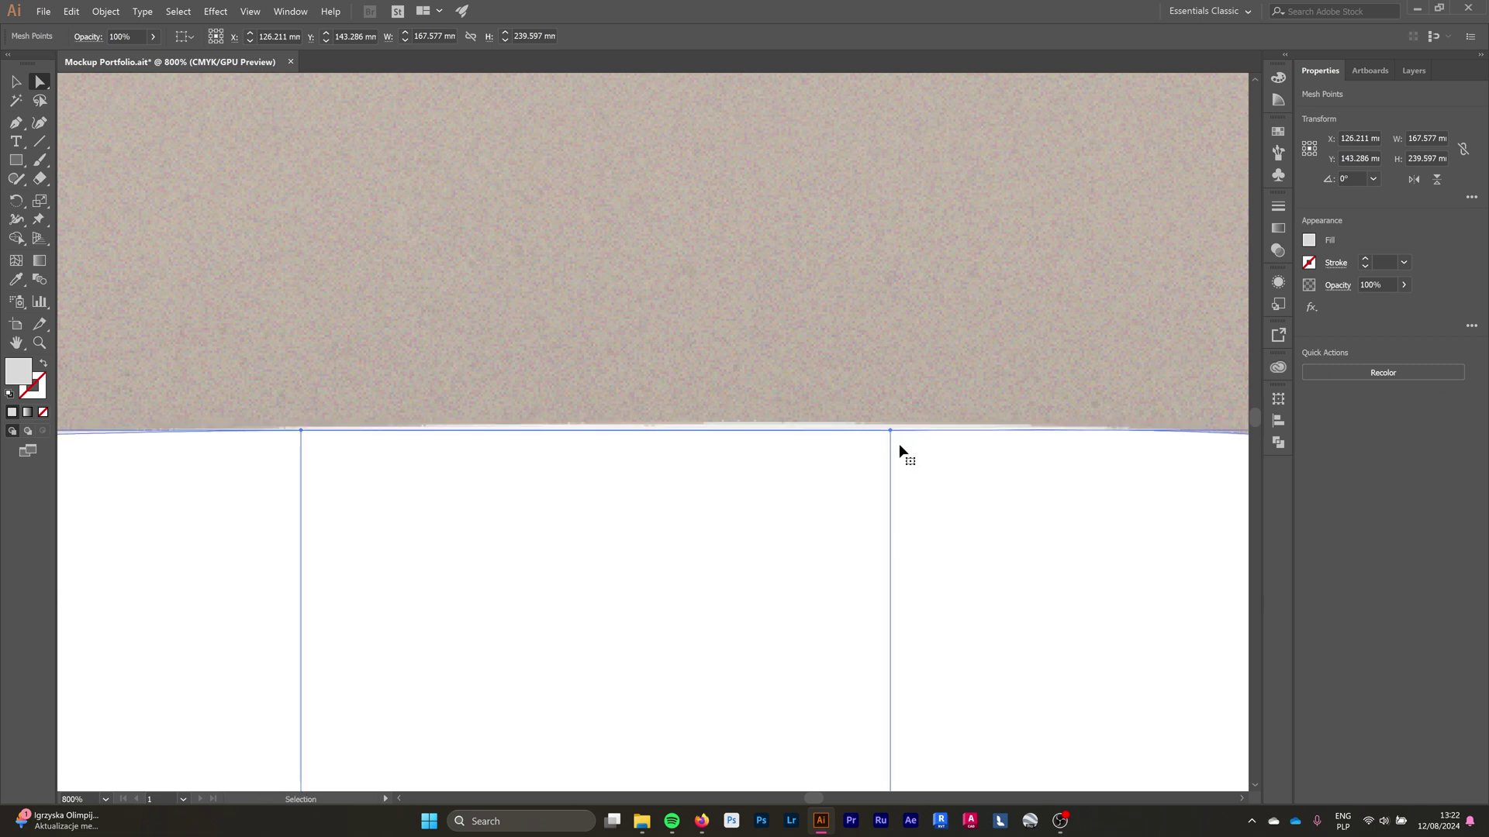
click(891, 430)
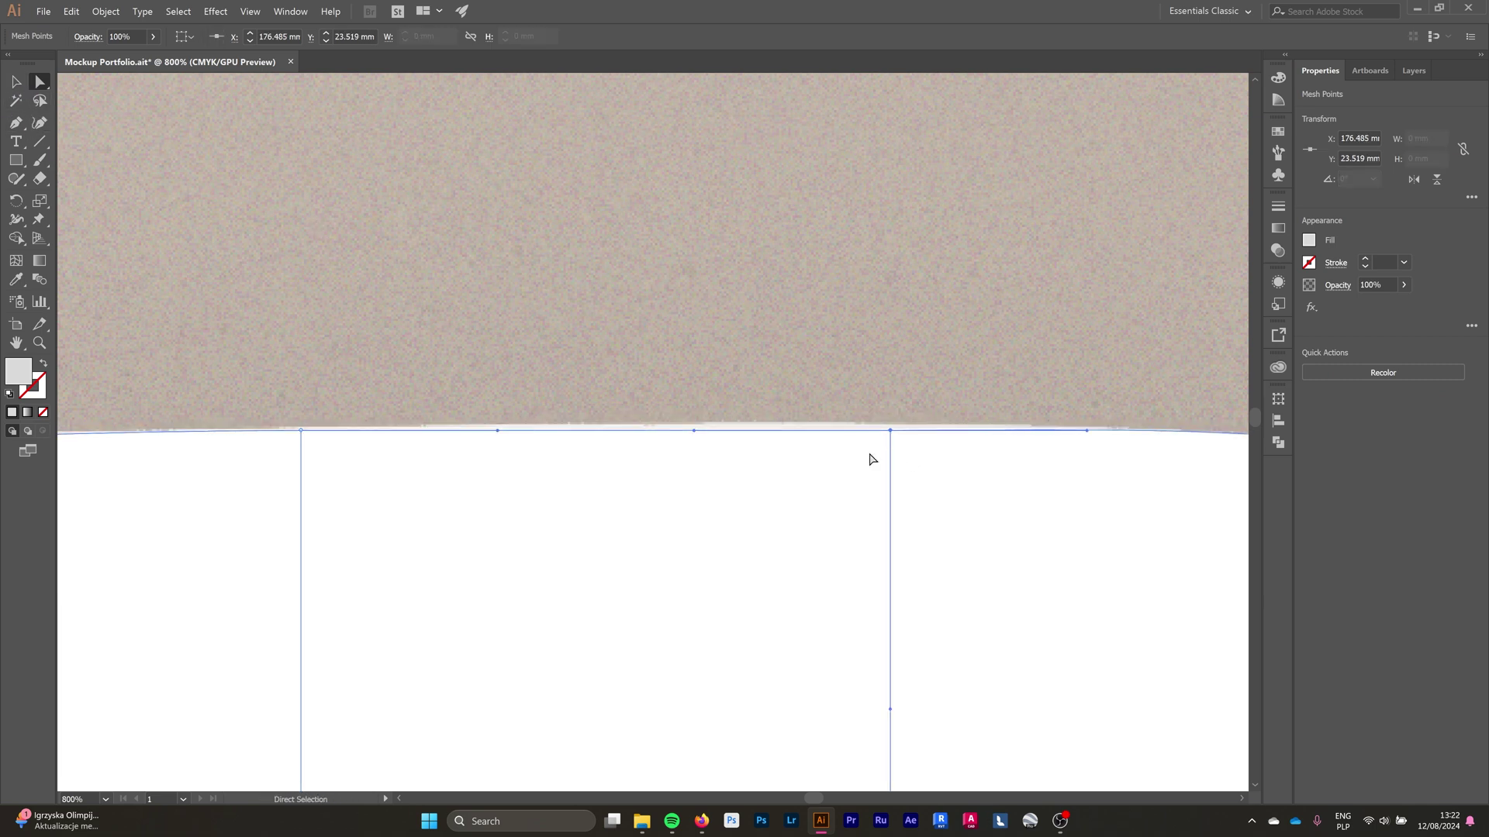
drag(890, 430, 959, 427)
key(ctrl+minus)
key(ctrl+minus)
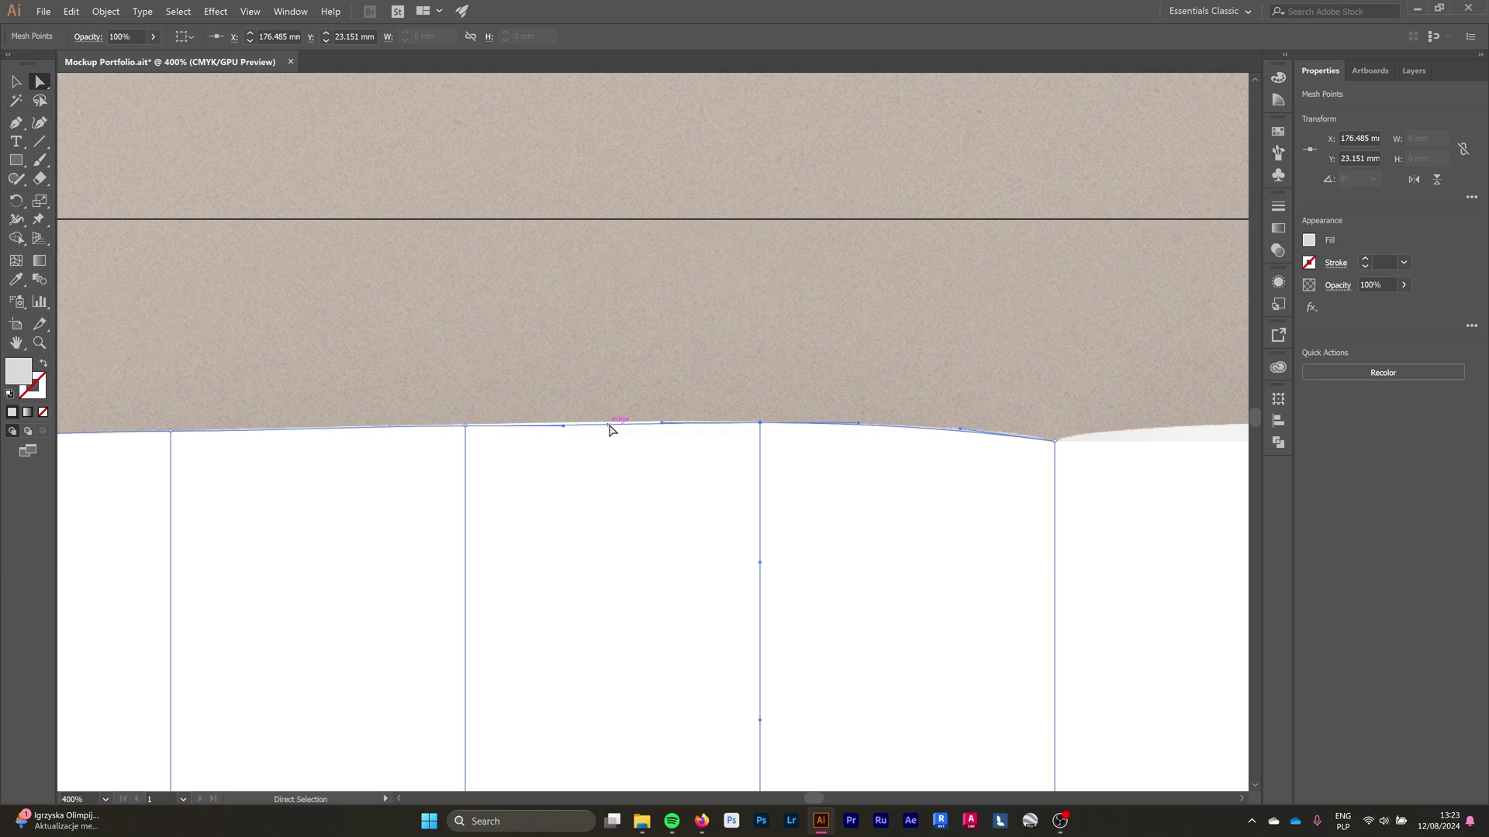
Lower the first inner point on the left mesh's lower edge to meet the page's bottom edge.
click(640, 328)
scroll(643, 319, down, 3)
scroll(578, 283, down, 3)
scroll(541, 581, up, 4)
click(537, 581)
scroll(585, 594, up, 2)
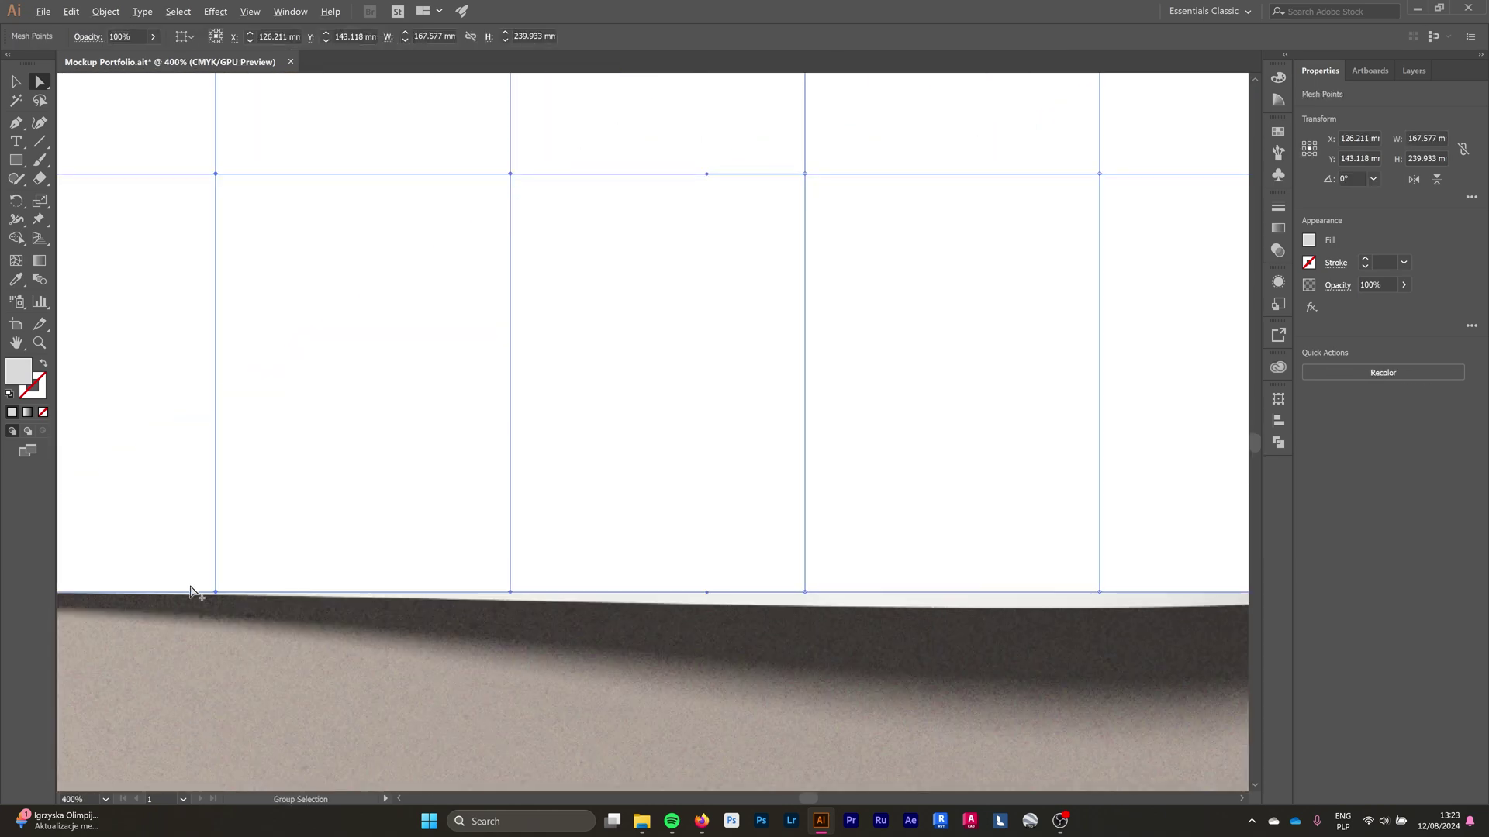
scroll(190, 593, up, 3)
drag(261, 591, 262, 599)
scroll(602, 557, down, 2)
scroll(395, 555, up, 2)
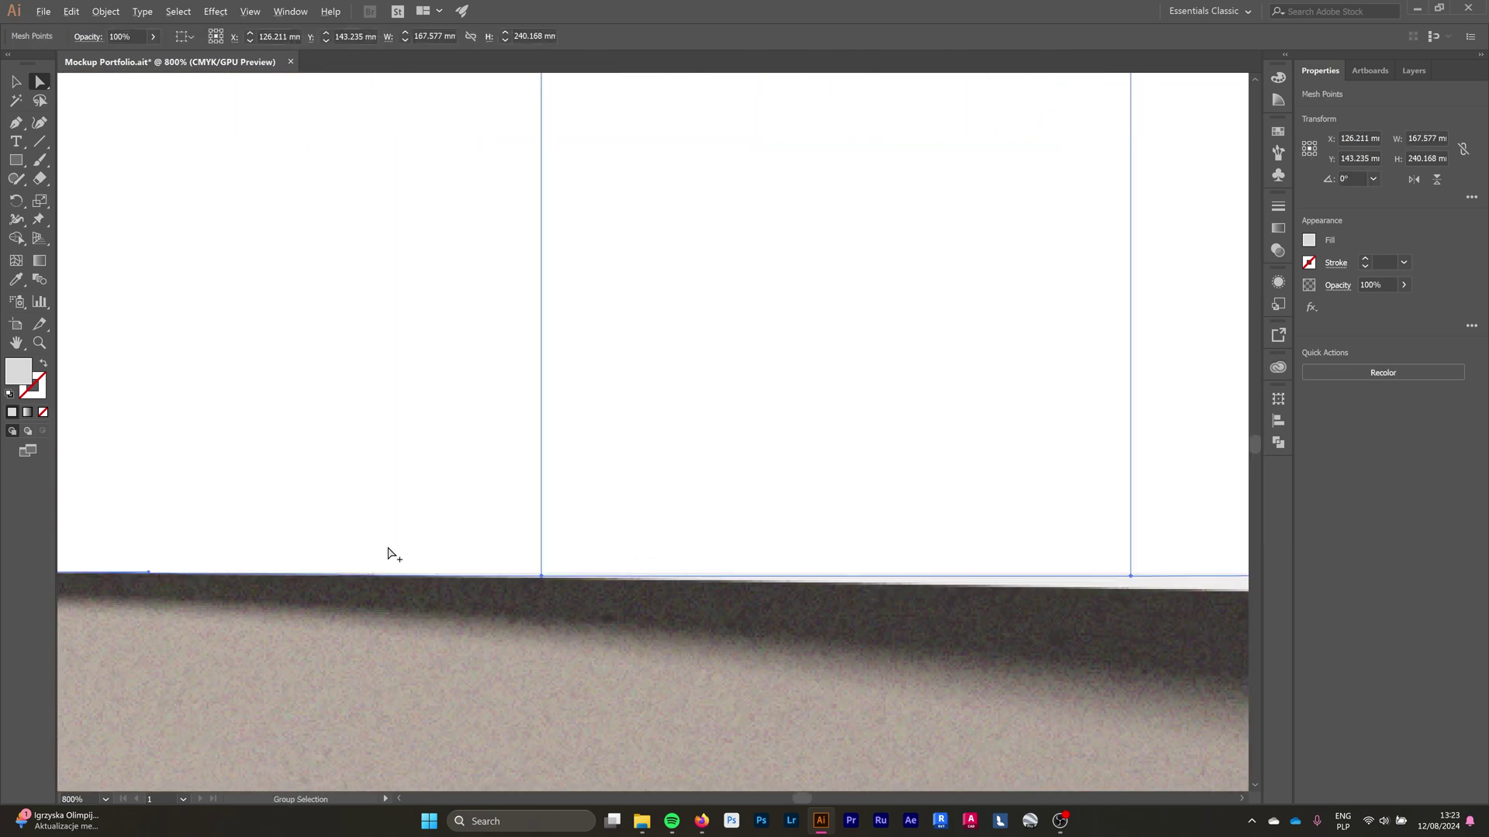
scroll(388, 553, down, 1)
scroll(931, 559, up, 1)
Lower the third and fourth inner points on the left mesh's lower edge to follow the page's curved bottom.
drag(937, 556, 935, 571)
drag(346, 569, 345, 560)
scroll(547, 628, down, 5)
scroll(552, 635, up, 2)
drag(644, 620, 644, 634)
key(ctrl+z)
click(658, 679)
drag(349, 618, 350, 634)
click(388, 671)
Bend the handles between the spine corner and the fourth inner point on the left mesh's lower edge to match the page curve.
click(857, 623)
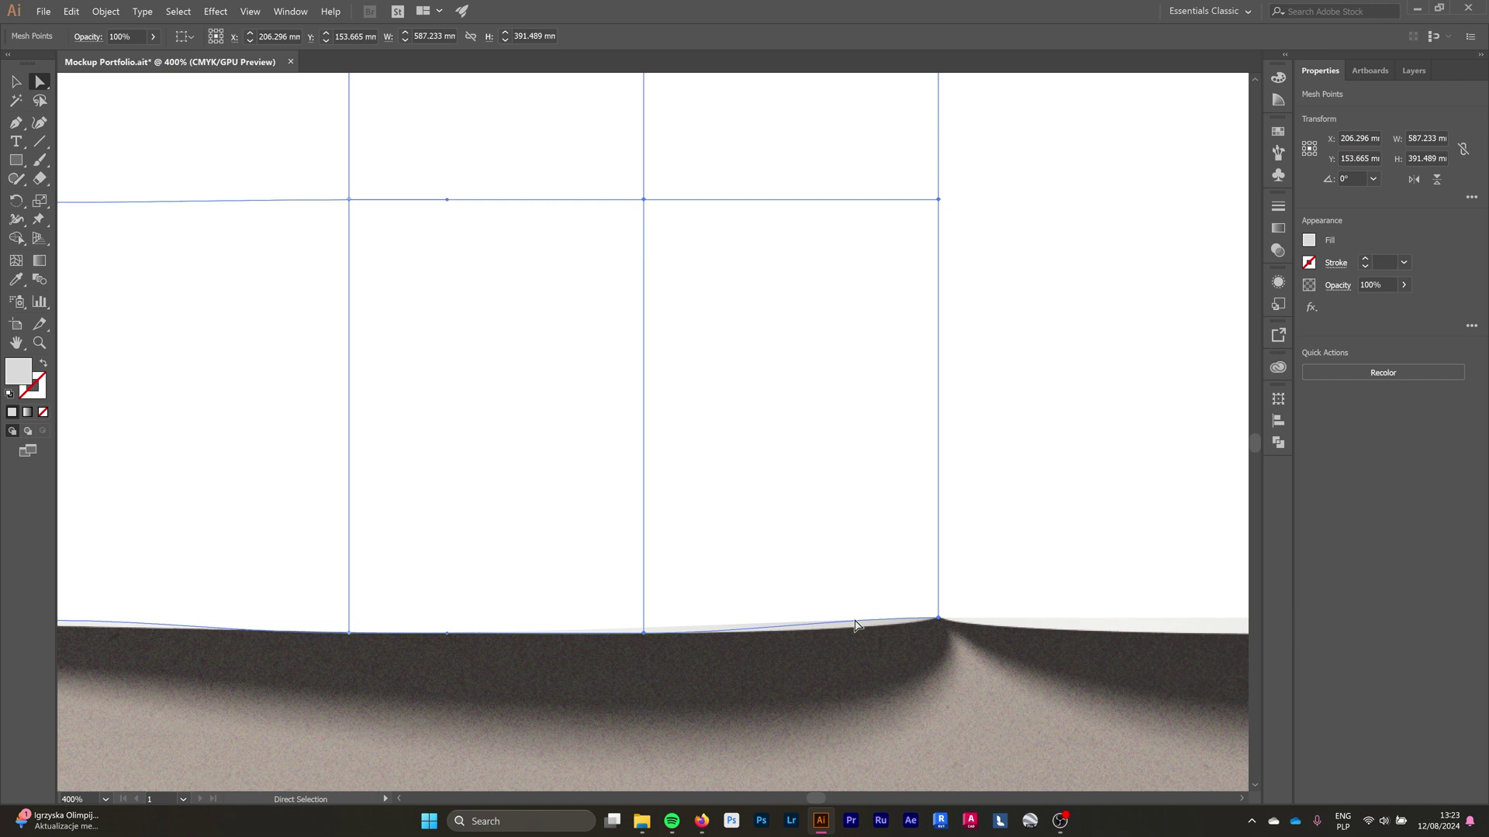
scroll(862, 625, up, 1)
click(976, 618)
drag(827, 616, 887, 635)
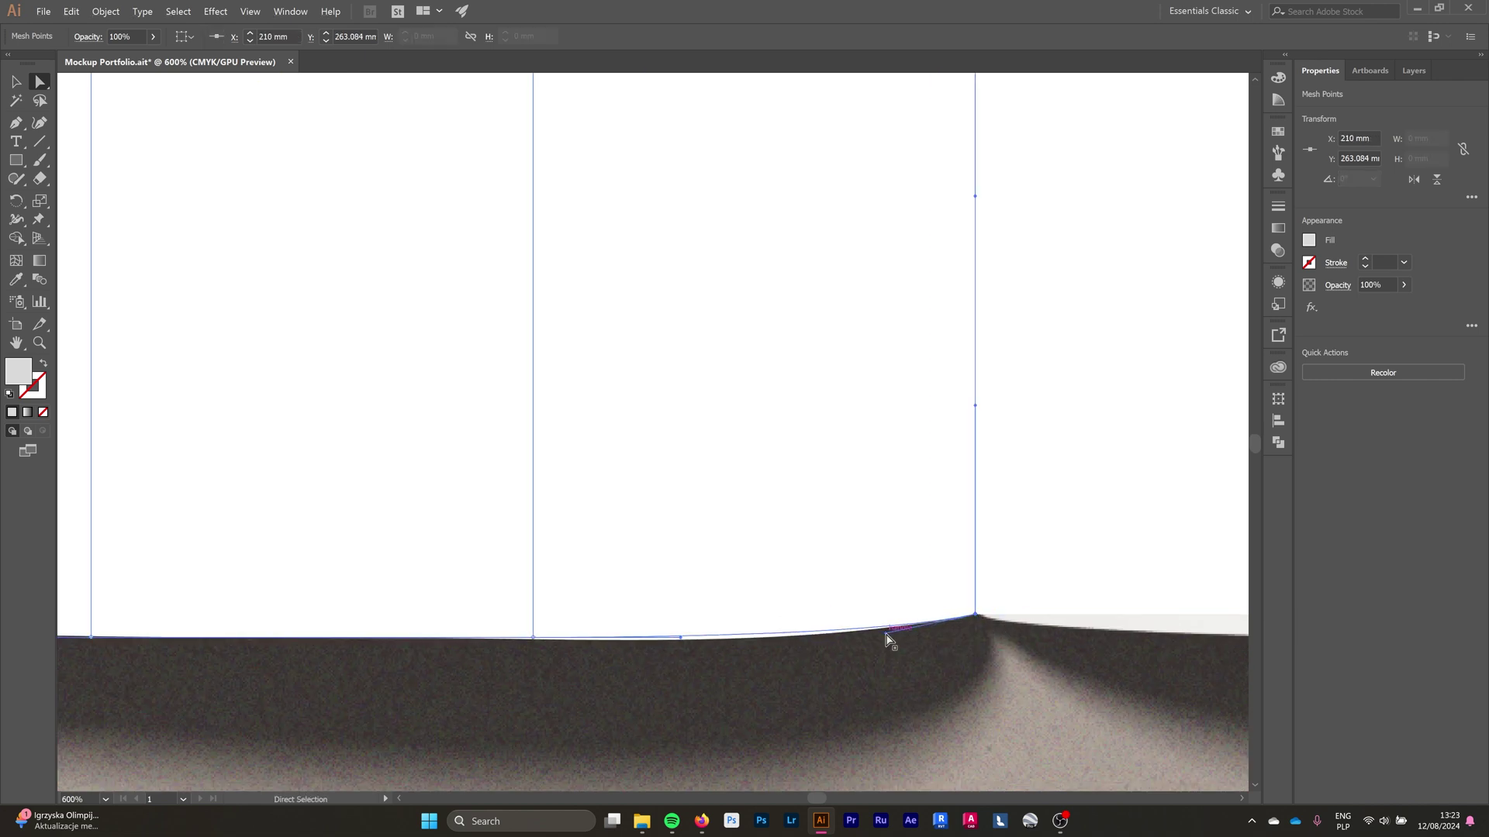
click(680, 645)
drag(680, 638, 666, 643)
Lower the second inner point on the left mesh's lower edge to cover the remaining page gap.
scroll(668, 655, down, 5)
scroll(421, 608, up, 5)
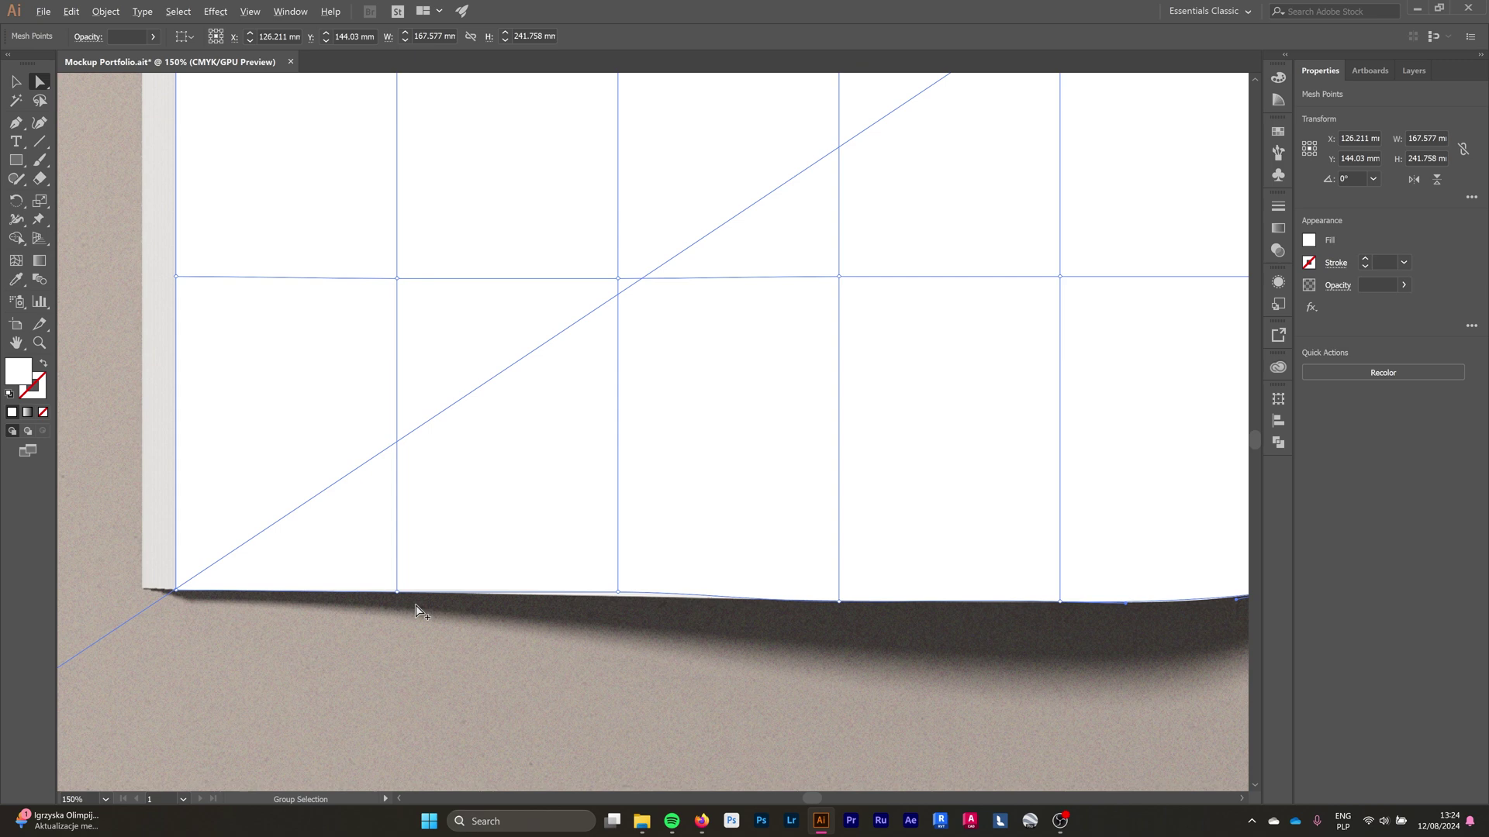
click(786, 592)
drag(786, 593, 787, 601)
scroll(521, 666, down, 4)
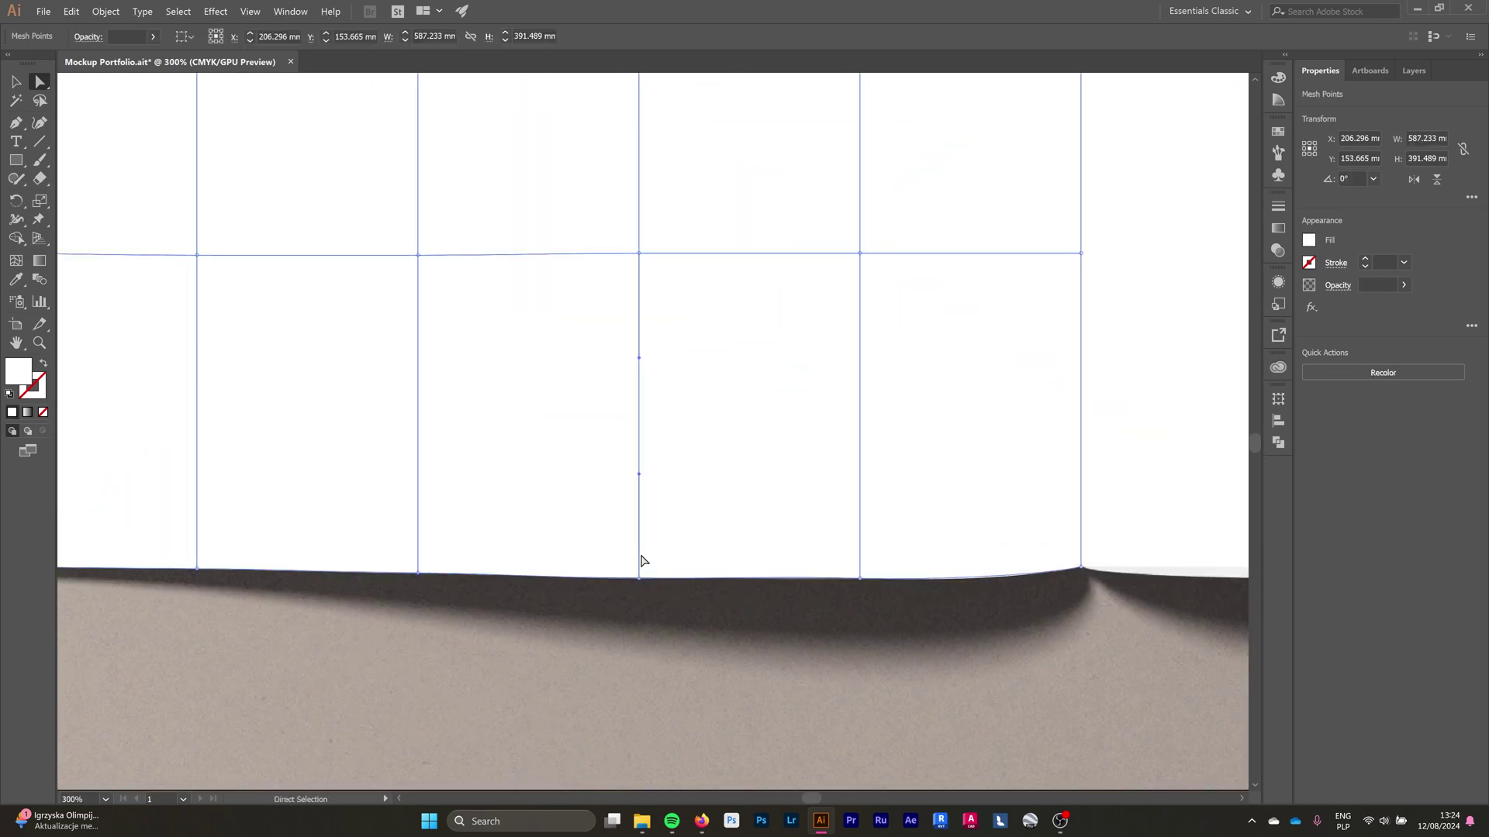
Raise the spine-side point of the left mesh's lowest inner row and curve the row to echo the page's bottom.
scroll(641, 560, up, 2)
click(522, 675)
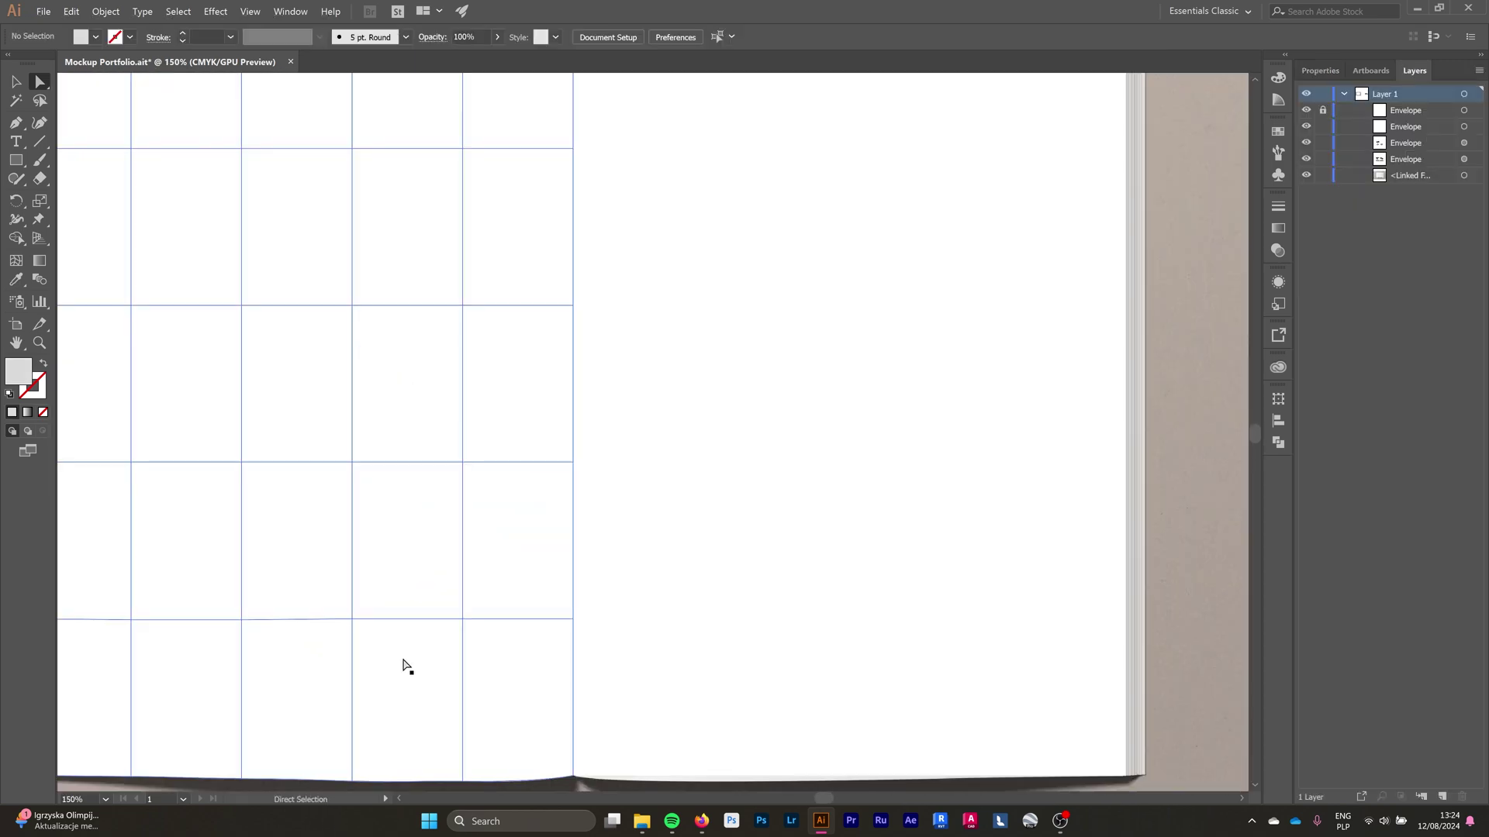
click(573, 618)
mouse_move(573, 619)
mouse_down()
mouse_move(538, 617)
mouse_move(558, 620)
mouse_up()
scroll(658, 538, down, 1)
click(874, 562)
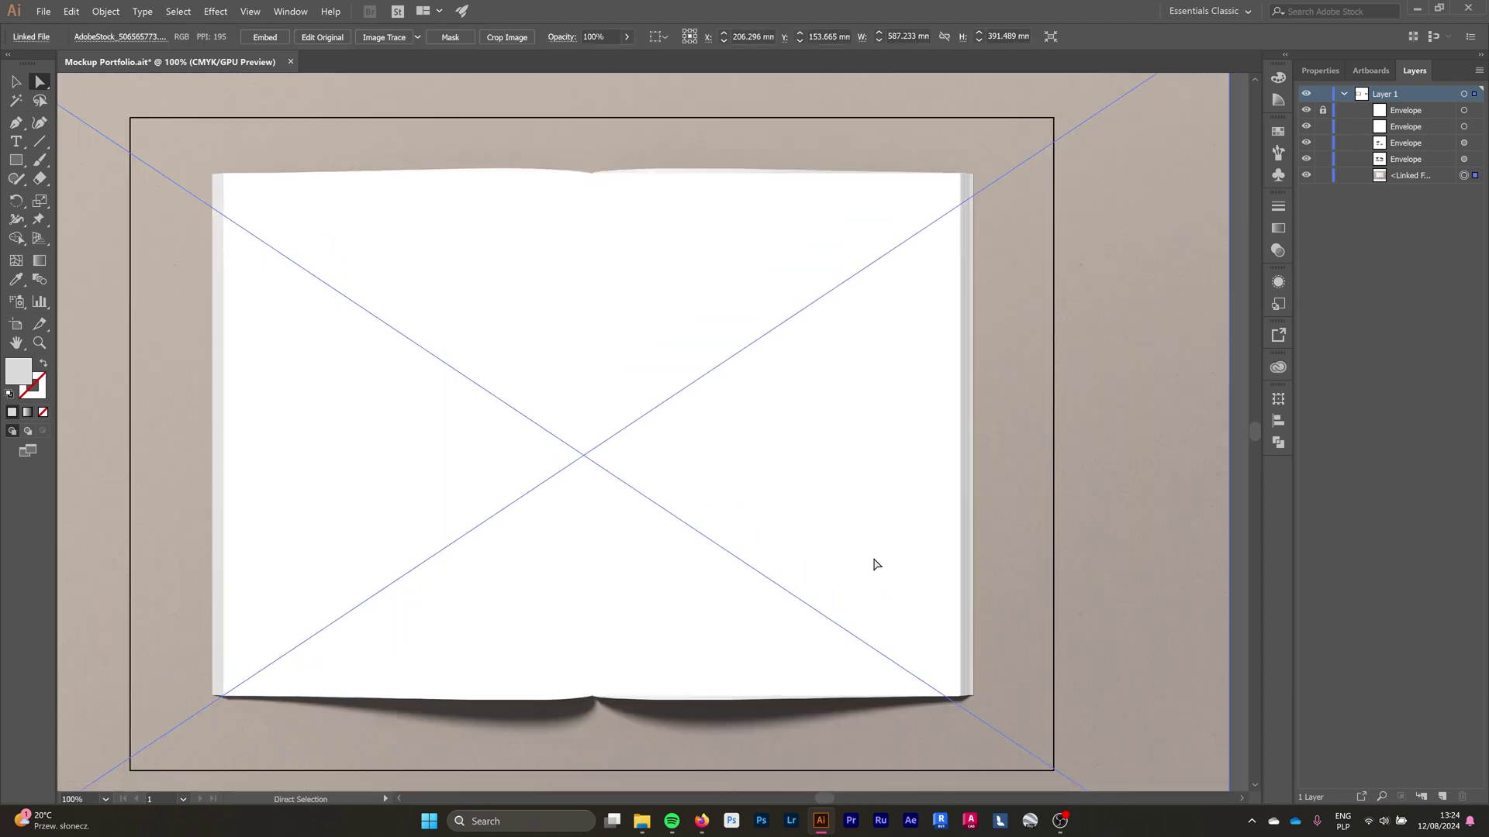
click(525, 595)
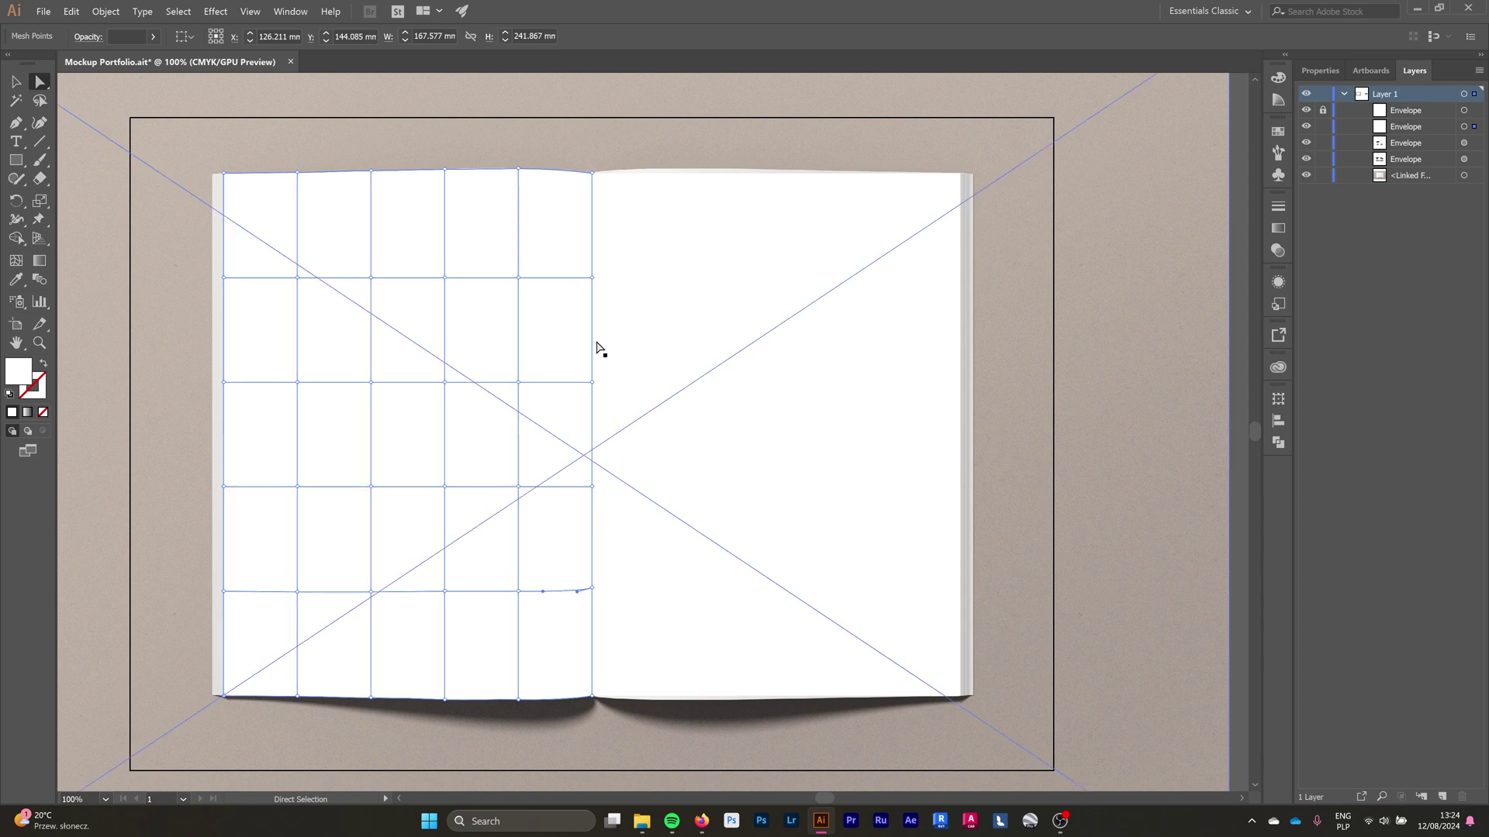
Lower the spine-side point of the left mesh's first inner row to about Y 73.85 mm and curve its handle.
scroll(543, 271, up, 4)
drag(671, 325, 626, 327)
scroll(591, 323, down, 4)
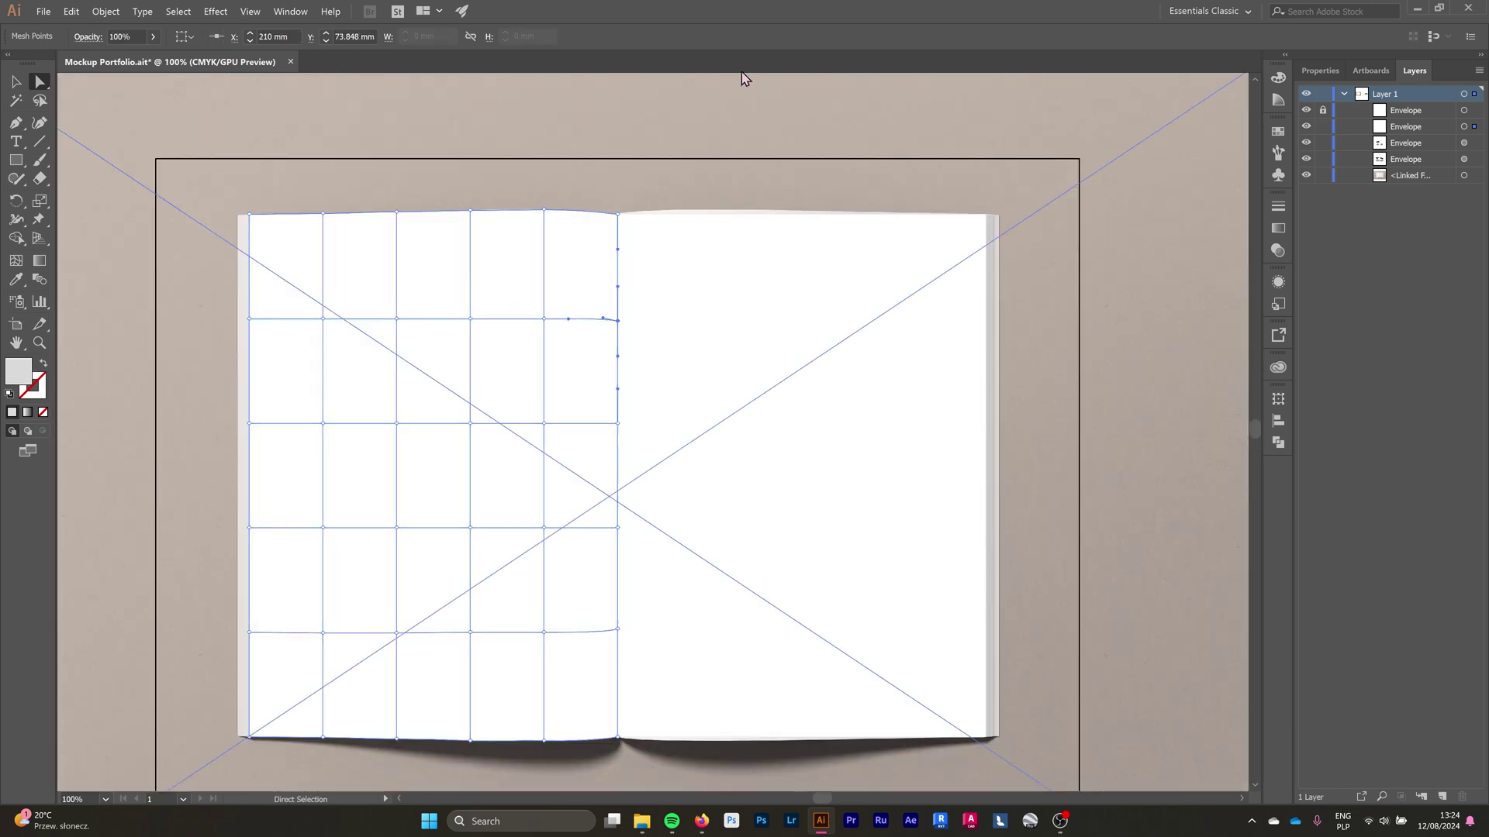
Lock the linked background photo so that only the page envelopes can be selected.
click(632, 211)
click(470, 632)
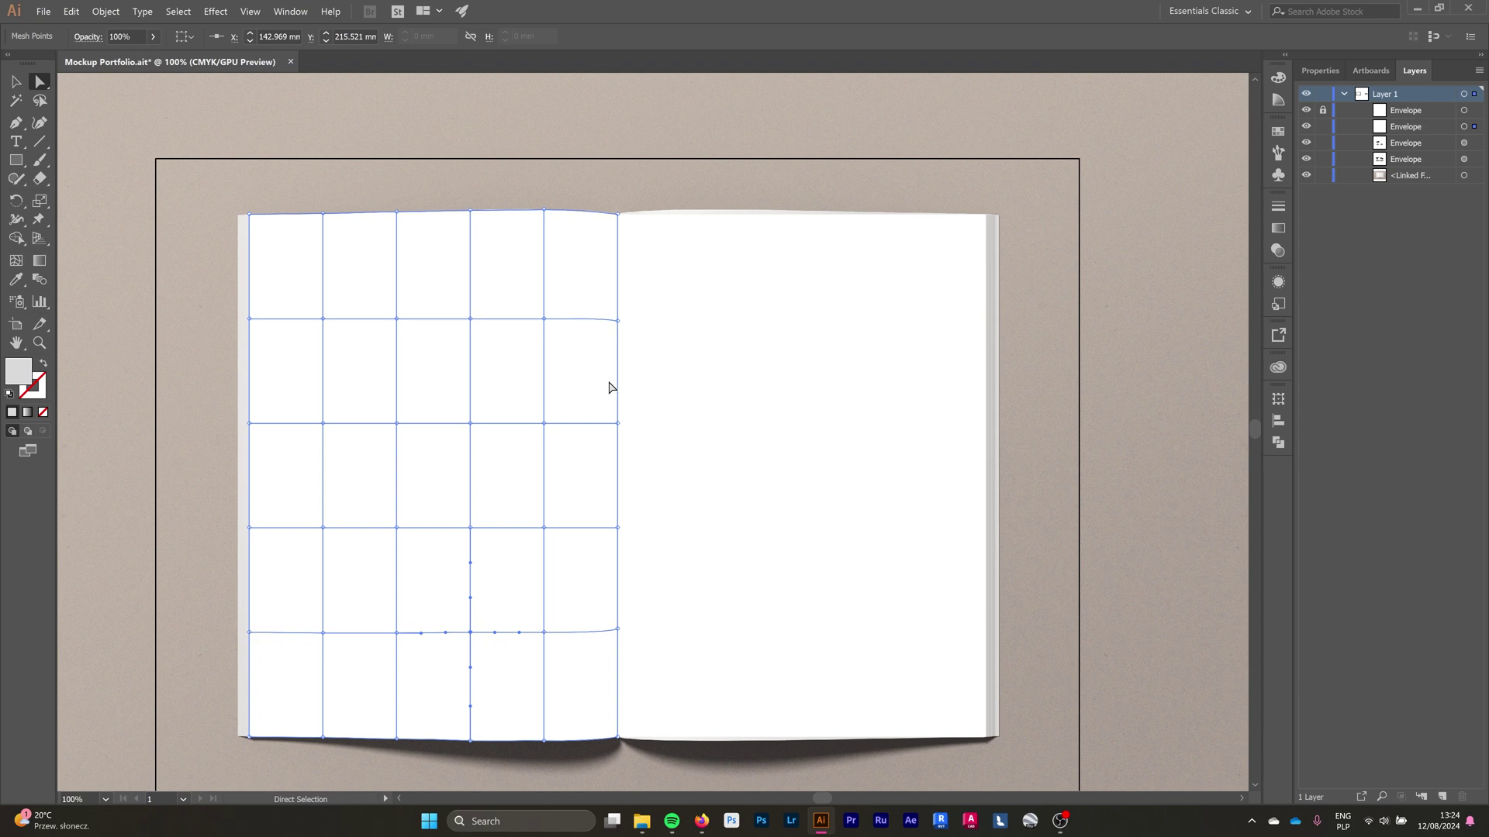
click(1322, 176)
Lower the spine-side point of the left mesh's lowest inner row by about 0.5 mm, keeping it on the spine.
scroll(613, 653, up, 2)
drag(633, 609, 635, 610)
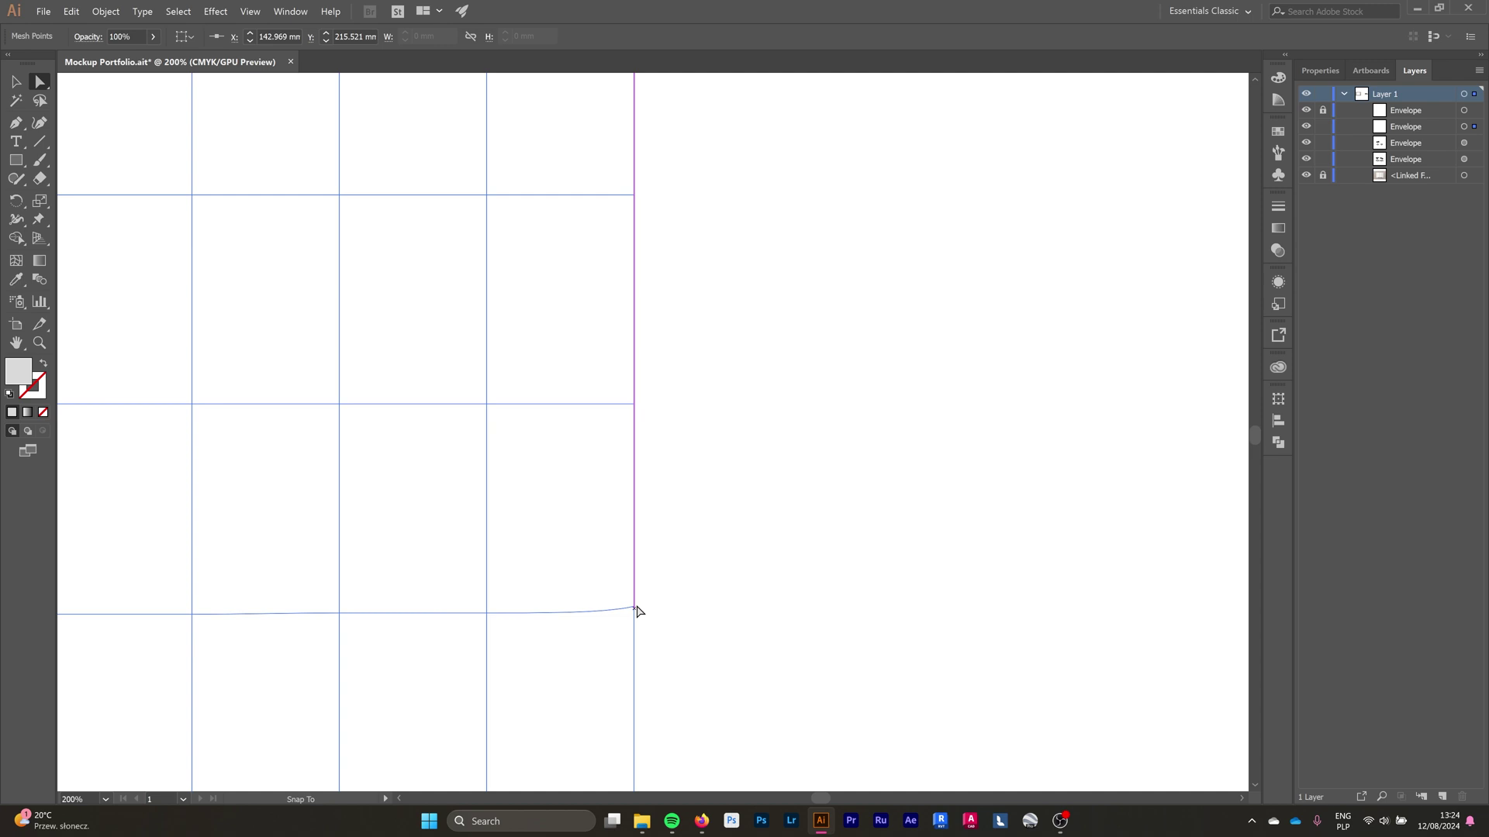
scroll(634, 609, up, 3)
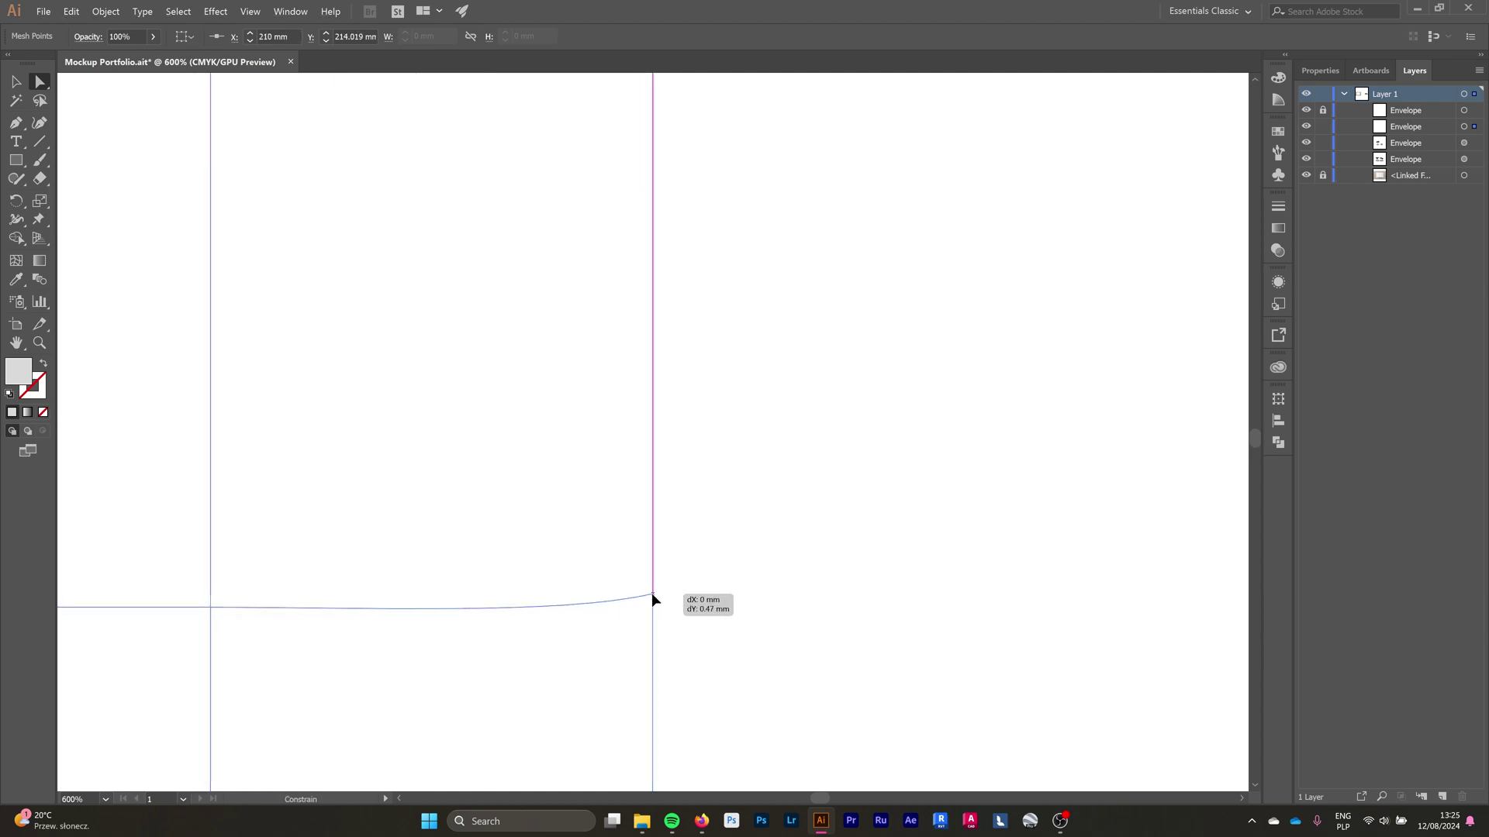
scroll(655, 597, down, 5)
click(935, 572)
click(435, 475)
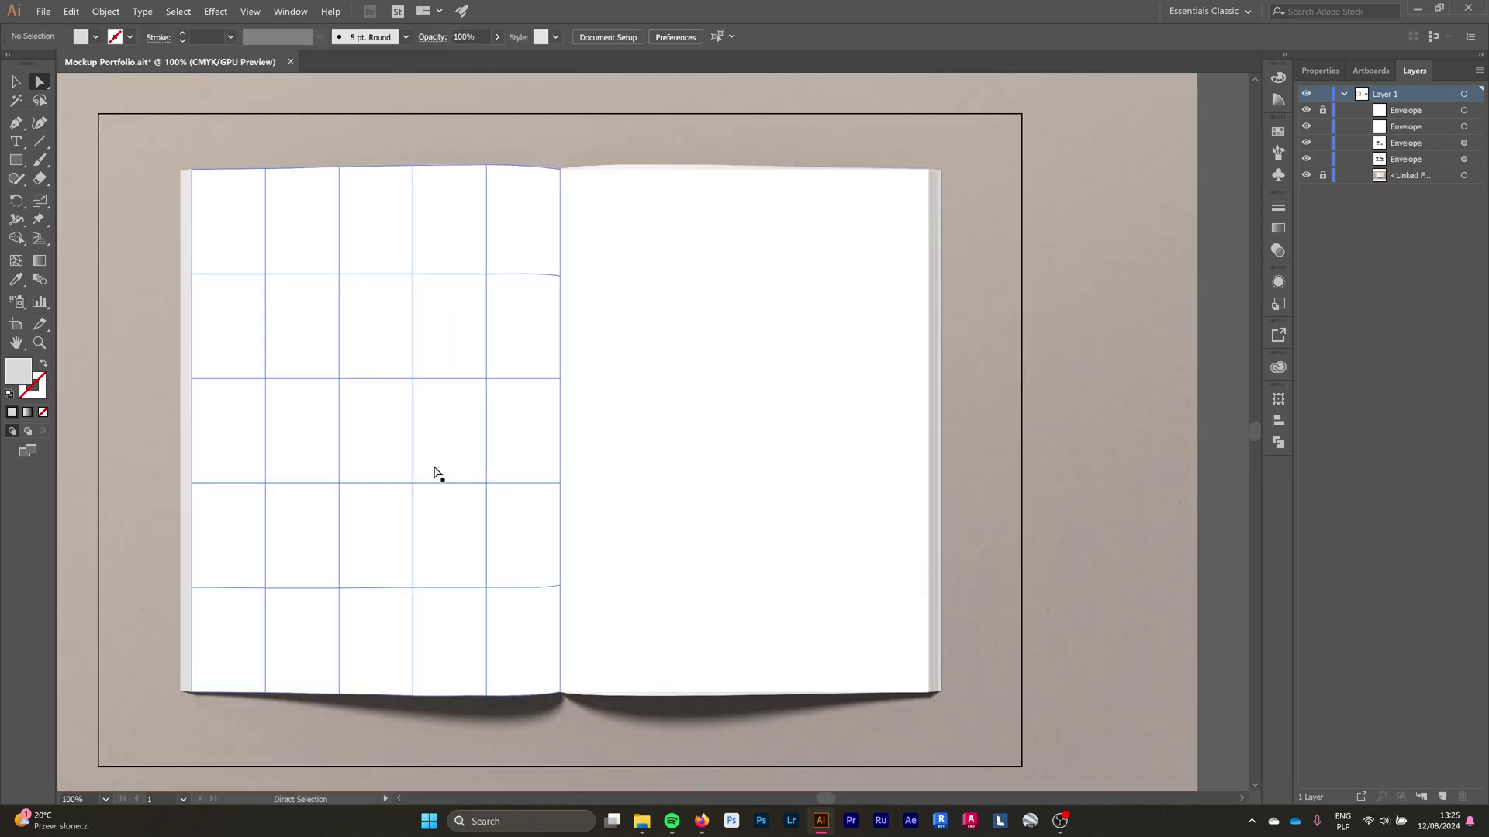
Lower the spine-side point of the left mesh's second inner row by about 0.4 mm and raise its handle to curve the row.
scroll(555, 385, up, 2)
scroll(580, 402, up, 1)
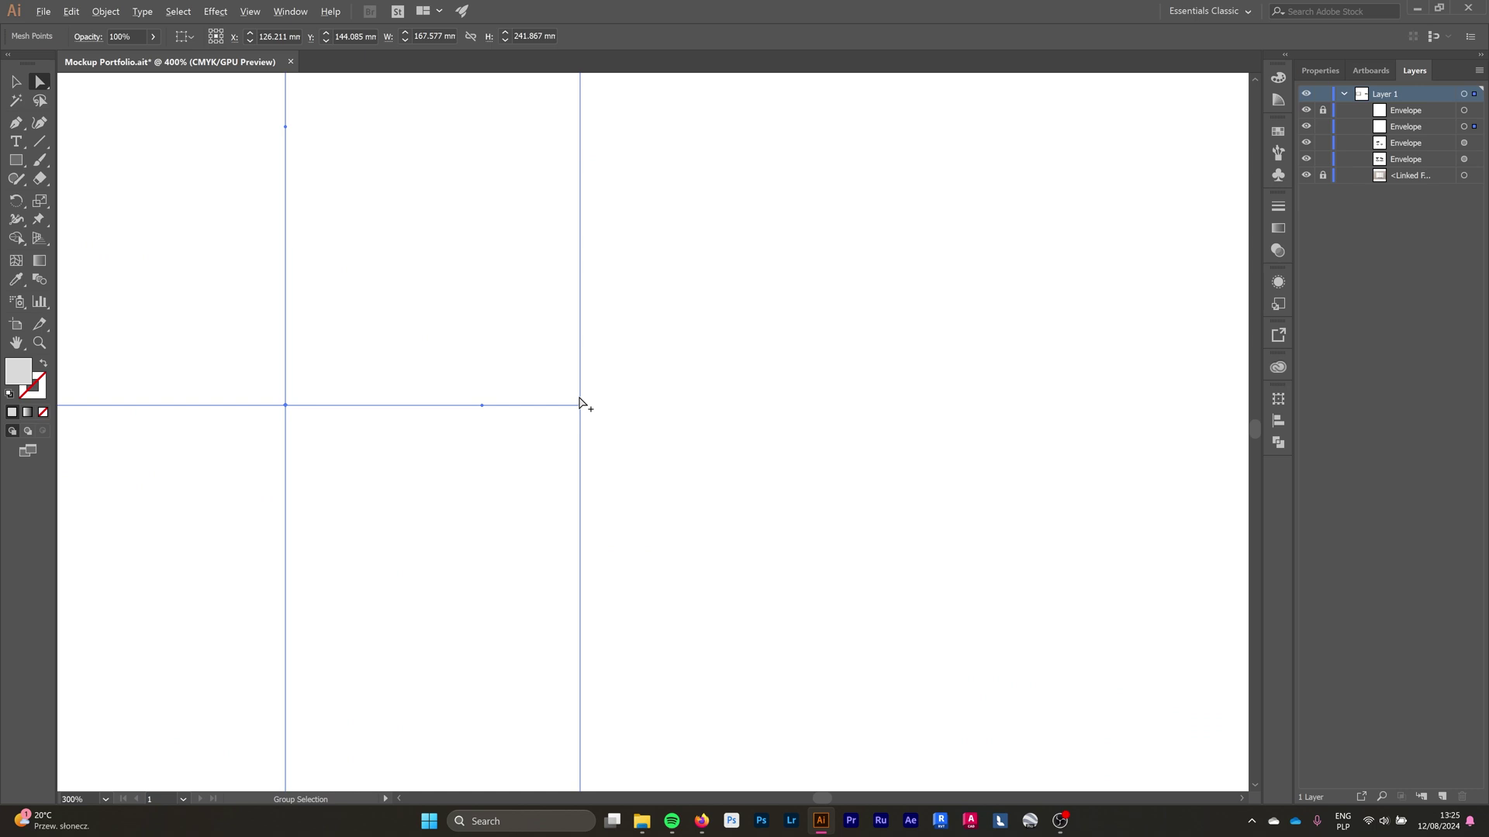
scroll(581, 406, up, 1)
drag(584, 407, 584, 412)
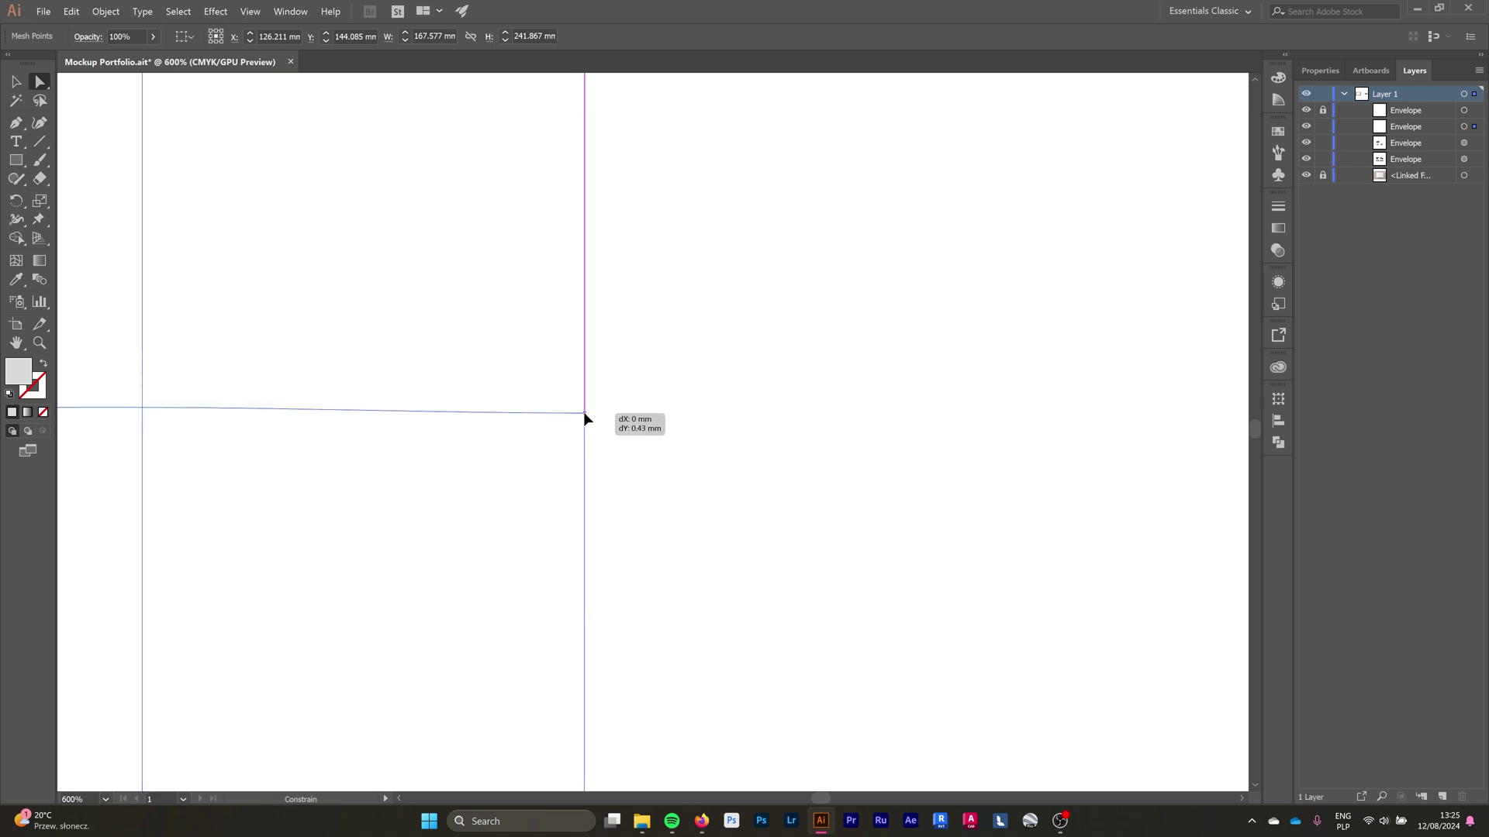
drag(436, 412, 439, 405)
scroll(515, 385, down, 5)
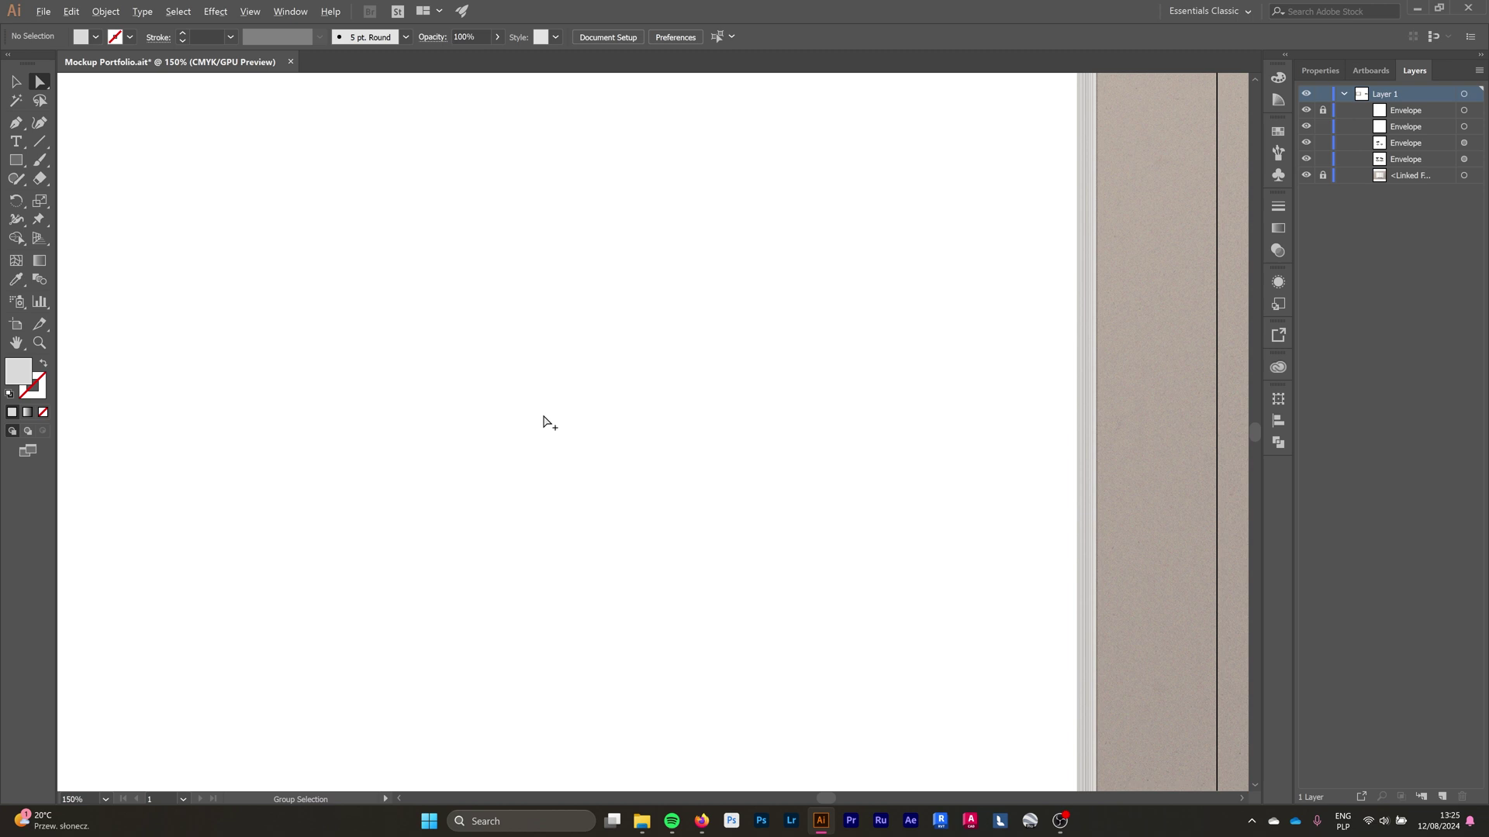
Raise the spine-side point of the left mesh's third inner row slightly and adjust its handle to curve the row.
scroll(575, 502, up, 5)
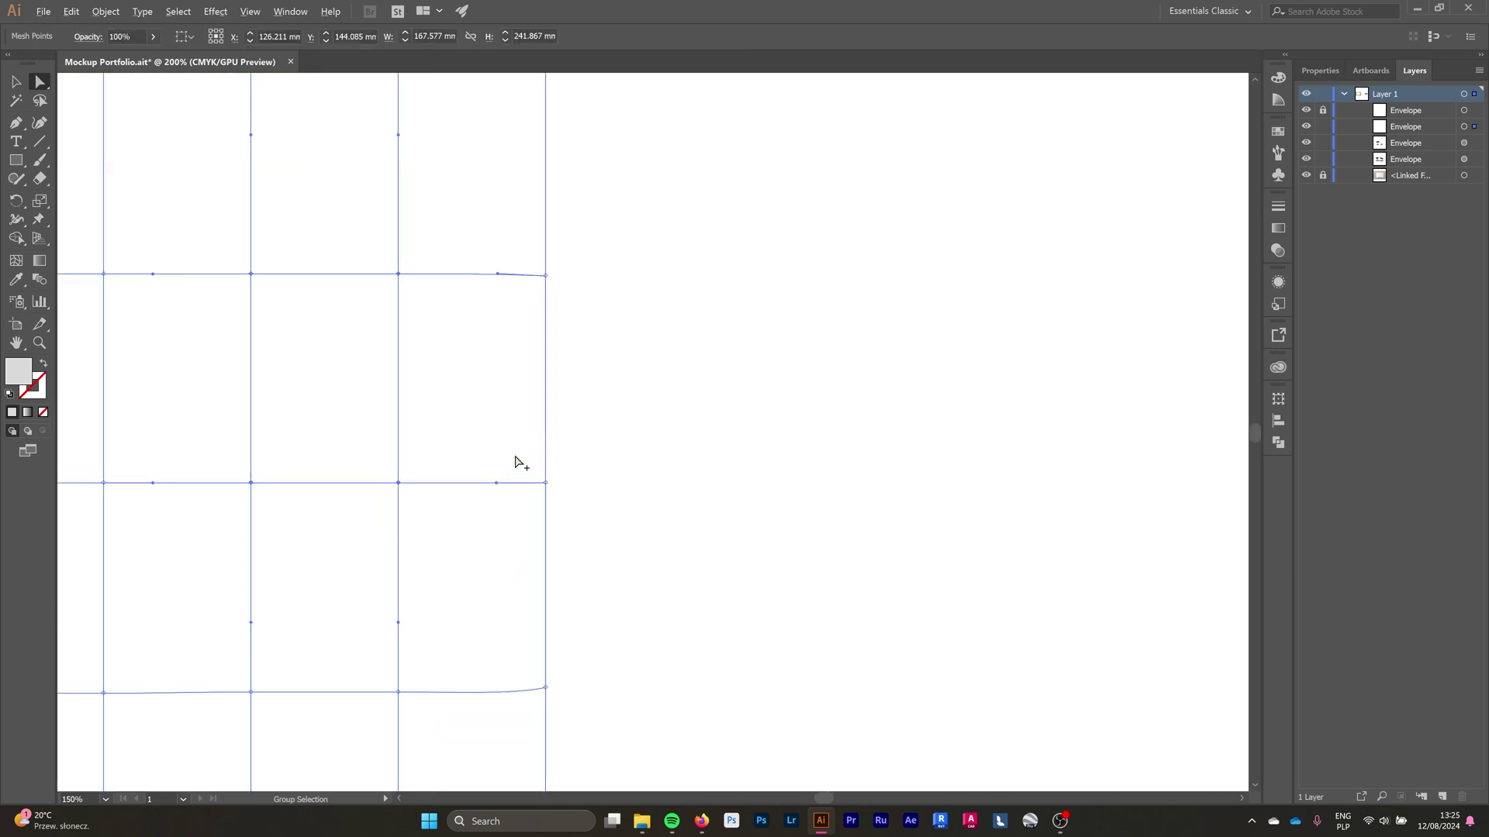
drag(569, 510, 569, 504)
mouse_move(421, 505)
mouse_down()
mouse_move(422, 517)
mouse_move(427, 506)
mouse_up()
scroll(458, 496, down, 7)
click(624, 487)
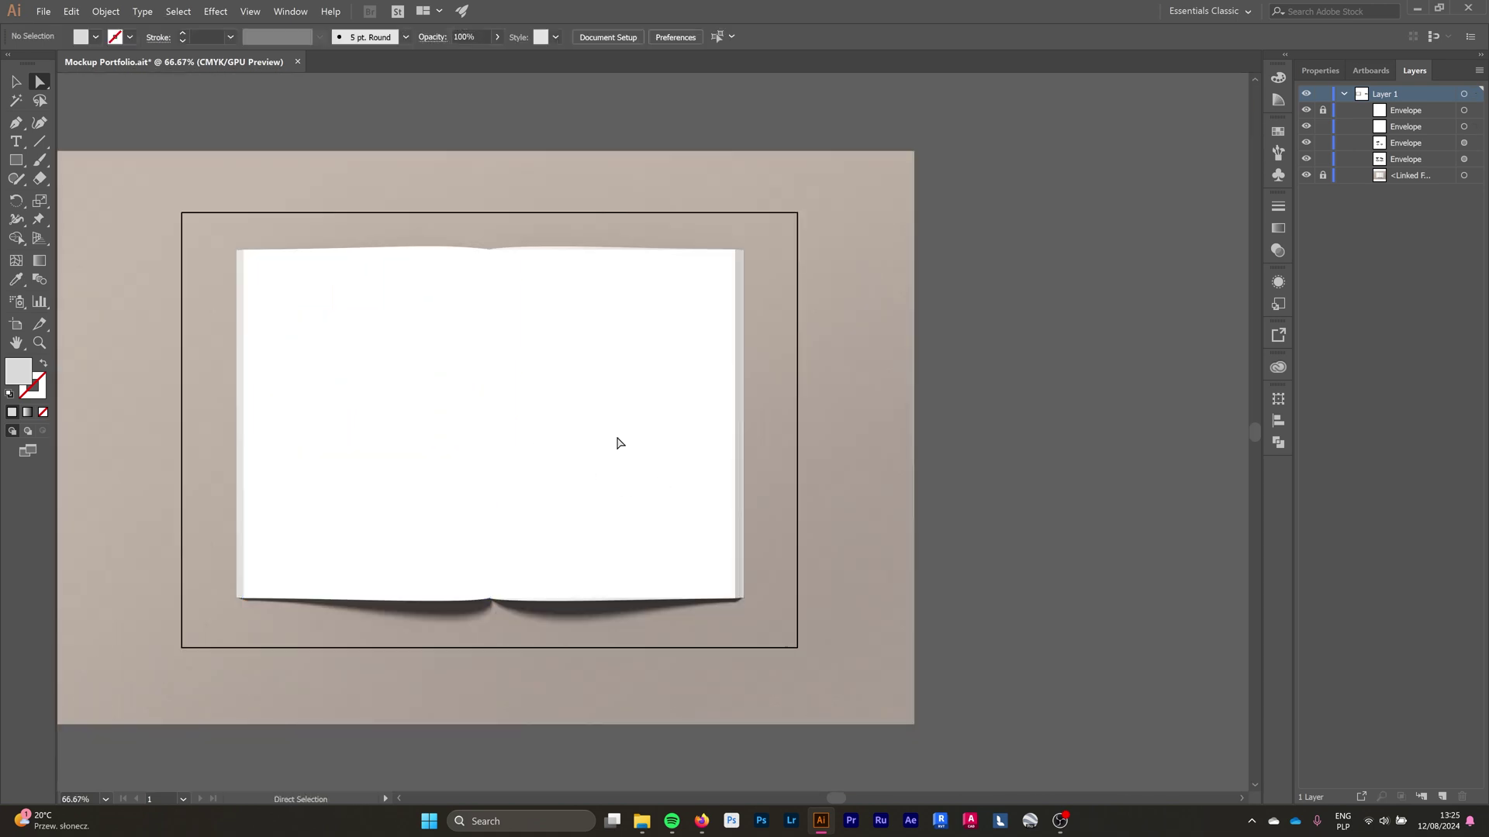
Lower the spine-side point of the left mesh's upper inner row by about 0.6 mm, keeping it on the spine.
click(391, 390)
scroll(480, 471, up, 6)
scroll(545, 401, up, 3)
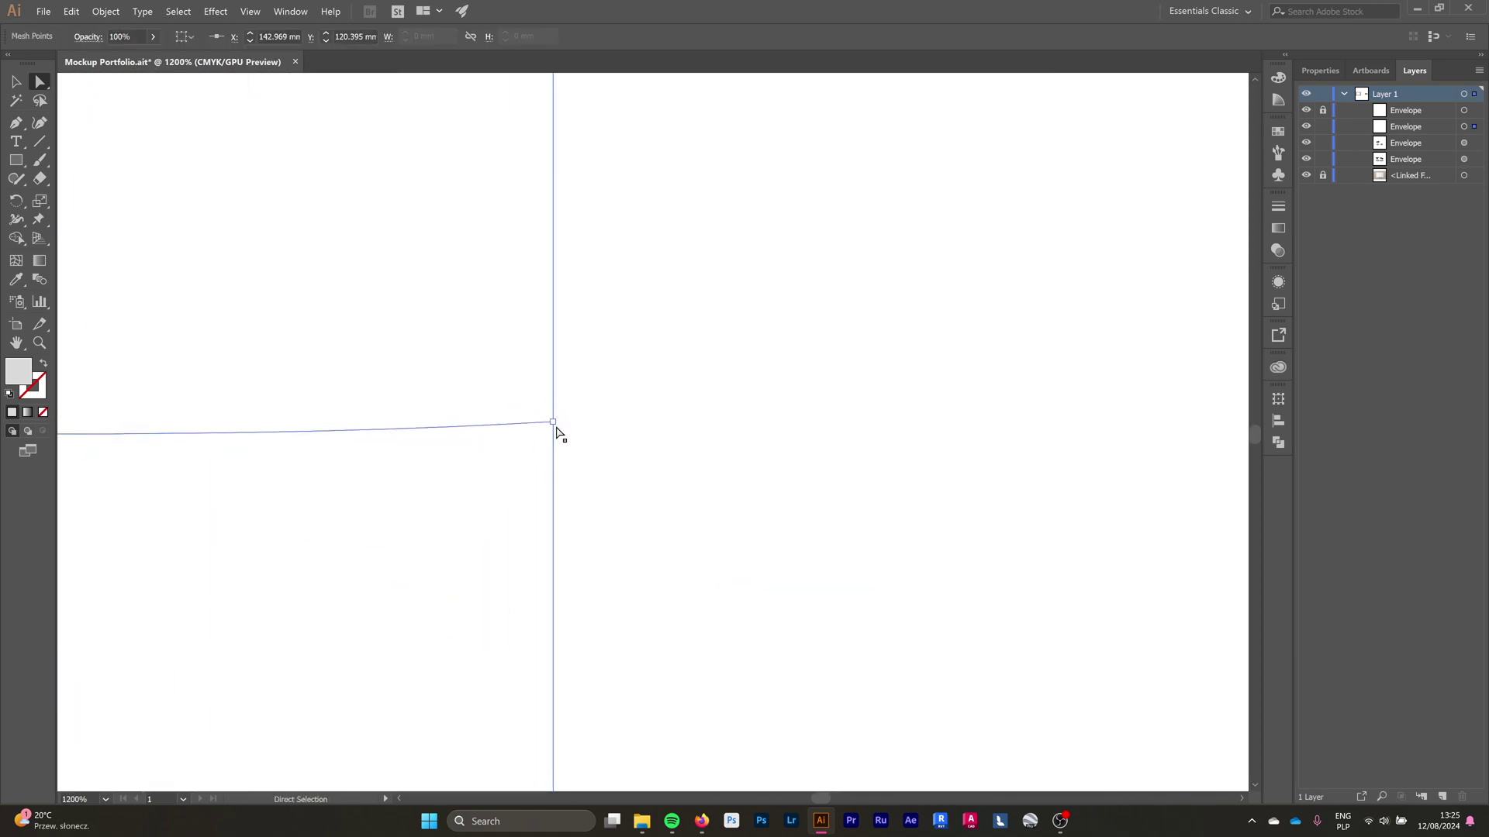
drag(551, 422, 556, 438)
Raise the right mesh's two inner top-edge points nearest the spine by about 2 mm and lift the spine corner's handle.
scroll(563, 436, down, 3)
scroll(568, 436, down, 3)
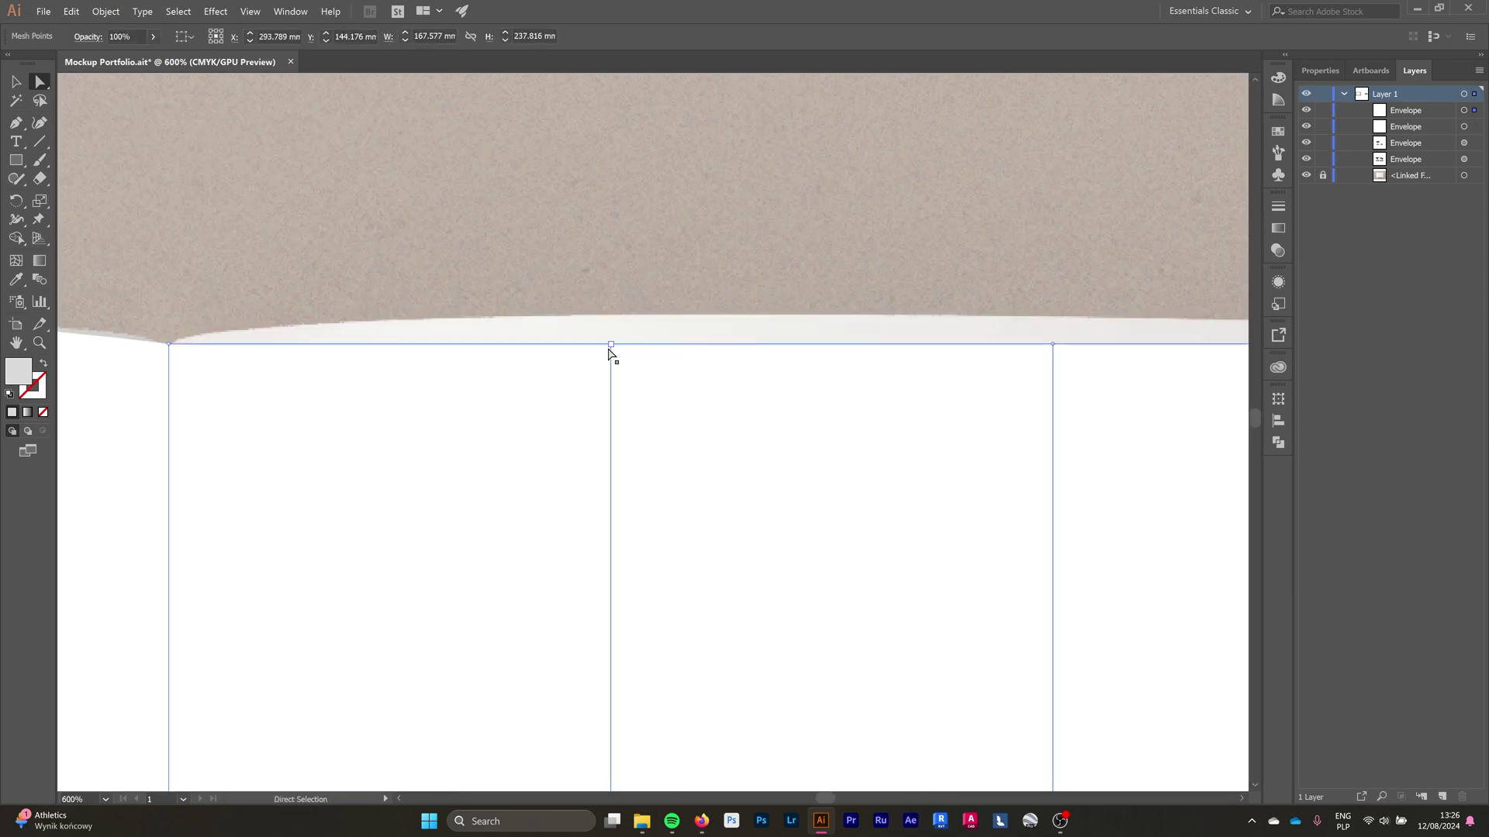
drag(608, 346, 611, 316)
drag(317, 349, 295, 326)
drag(1052, 344, 1051, 318)
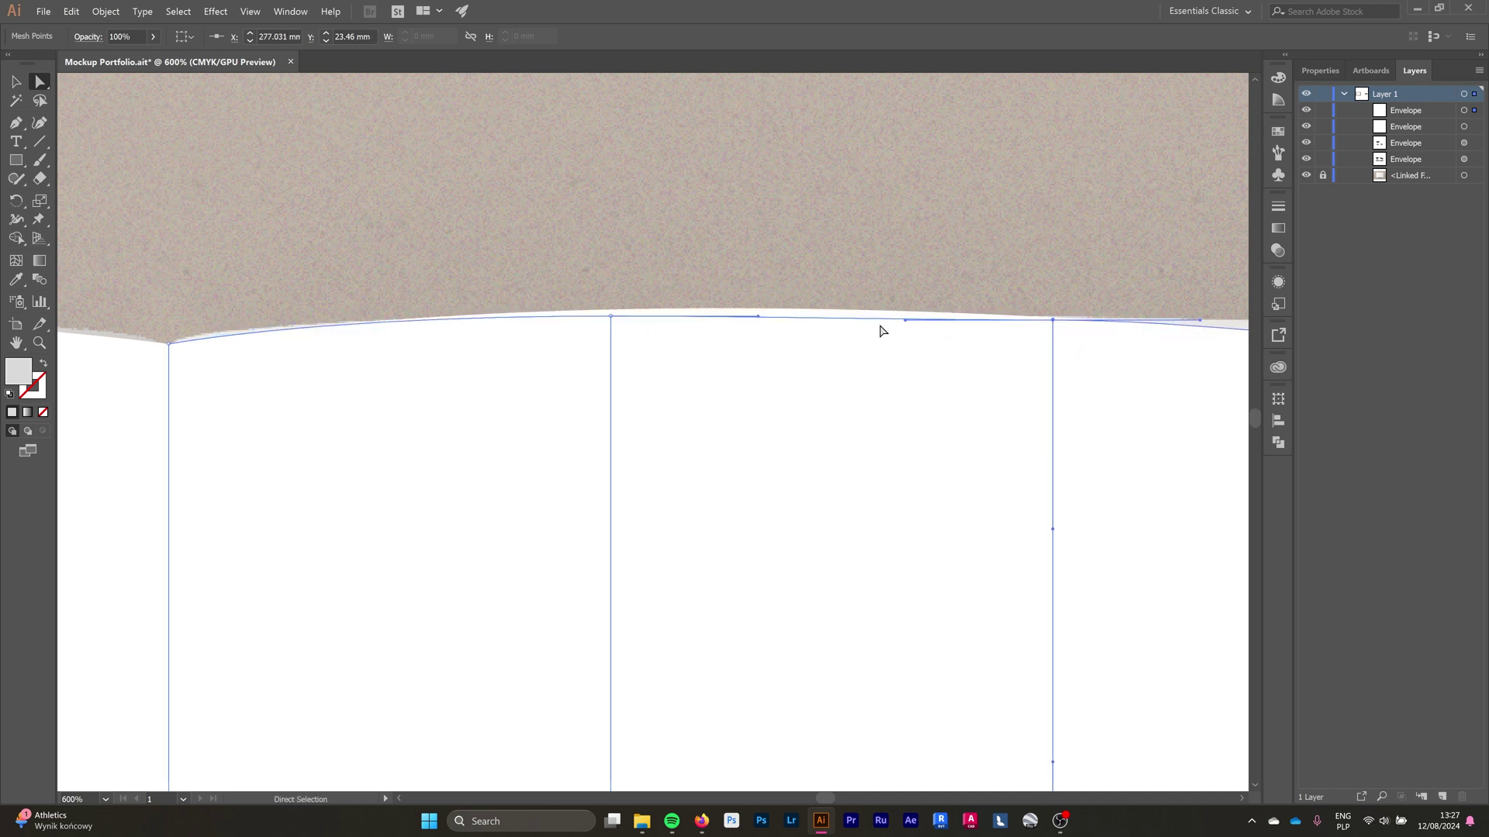
Refine the handles around the right mesh's spine corner and first inner top-edge point to follow the curved page edge.
drag(758, 316, 764, 312)
click(319, 326)
mouse_move(295, 325)
mouse_down()
mouse_move(270, 324)
mouse_move(336, 329)
mouse_move(289, 319)
mouse_move(317, 320)
mouse_up()
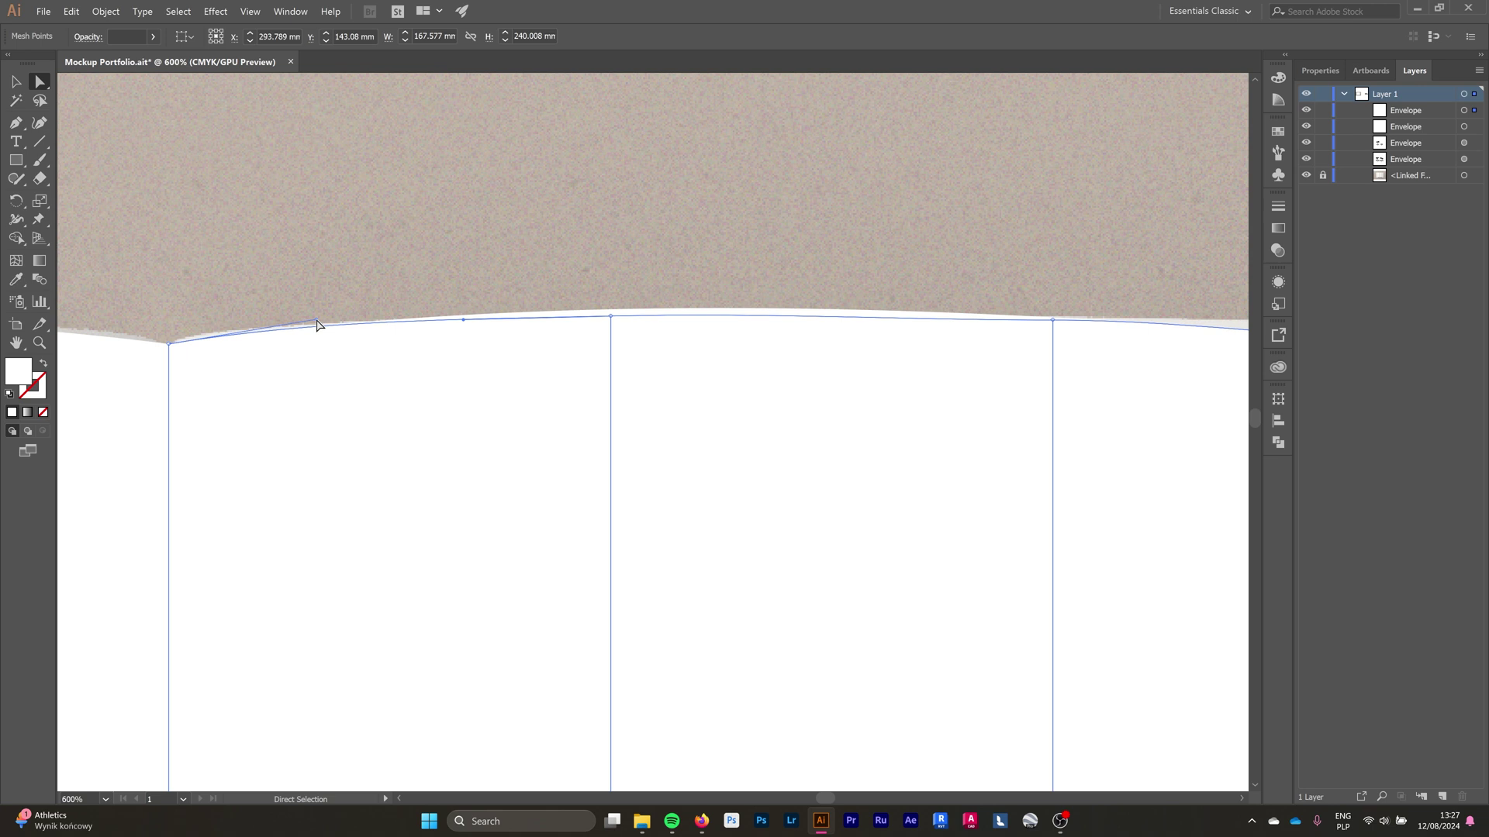
drag(611, 316, 611, 322)
drag(464, 325, 462, 319)
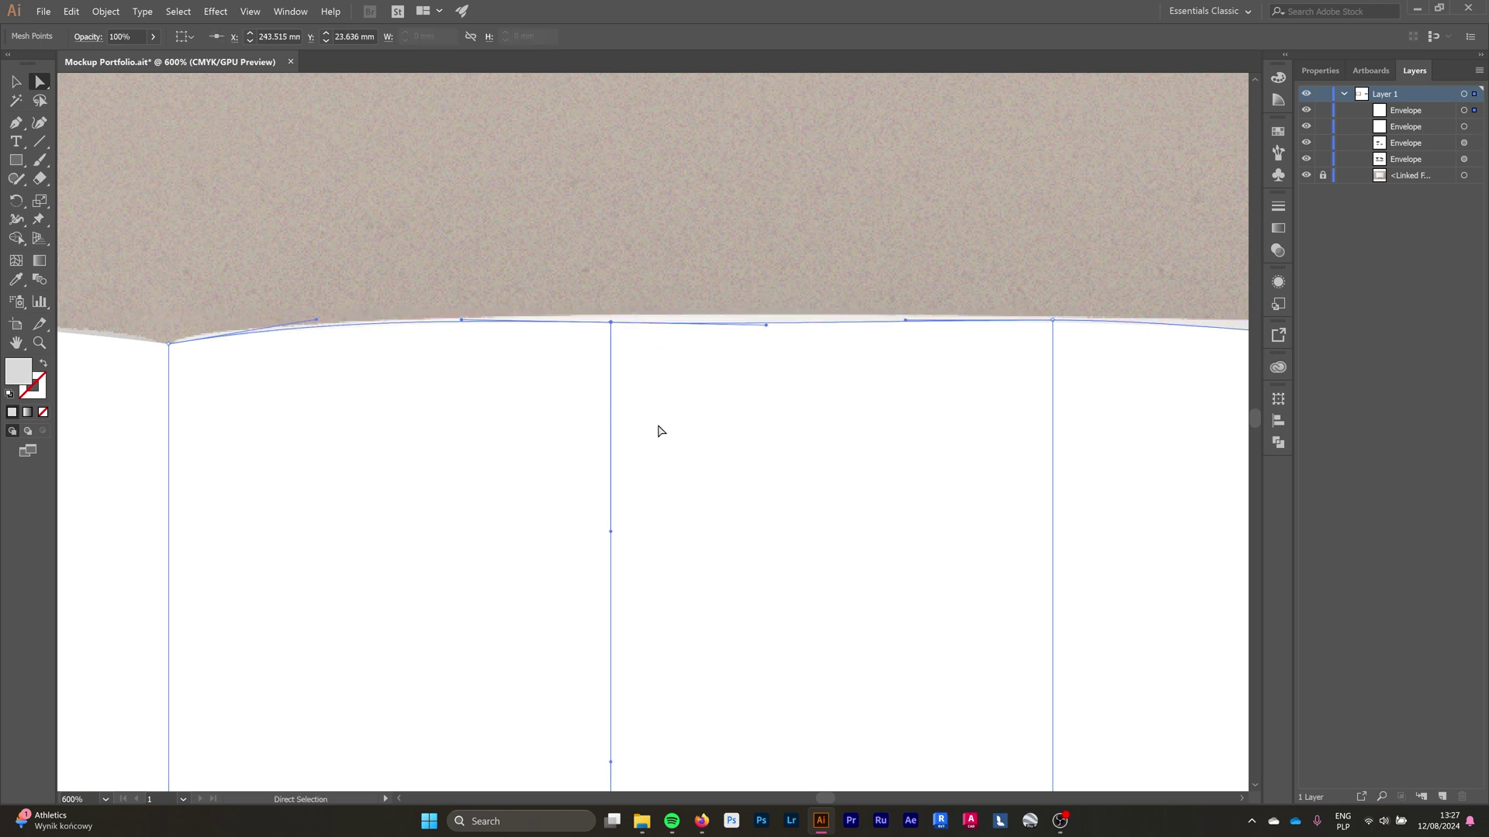
drag(611, 322, 610, 316)
Raise the right mesh's third and fourth inner top-edge points to meet the edge of the page.
scroll(876, 329, down, 2)
scroll(988, 354, up, 1)
drag(956, 365, 958, 355)
scroll(961, 376, down, 2)
scroll(1067, 398, up, 3)
drag(606, 432, 608, 425)
Raise the right mesh's outer top corner by about 0.25 mm and fine-tune the third inner top-edge point.
scroll(1027, 423, up, 3)
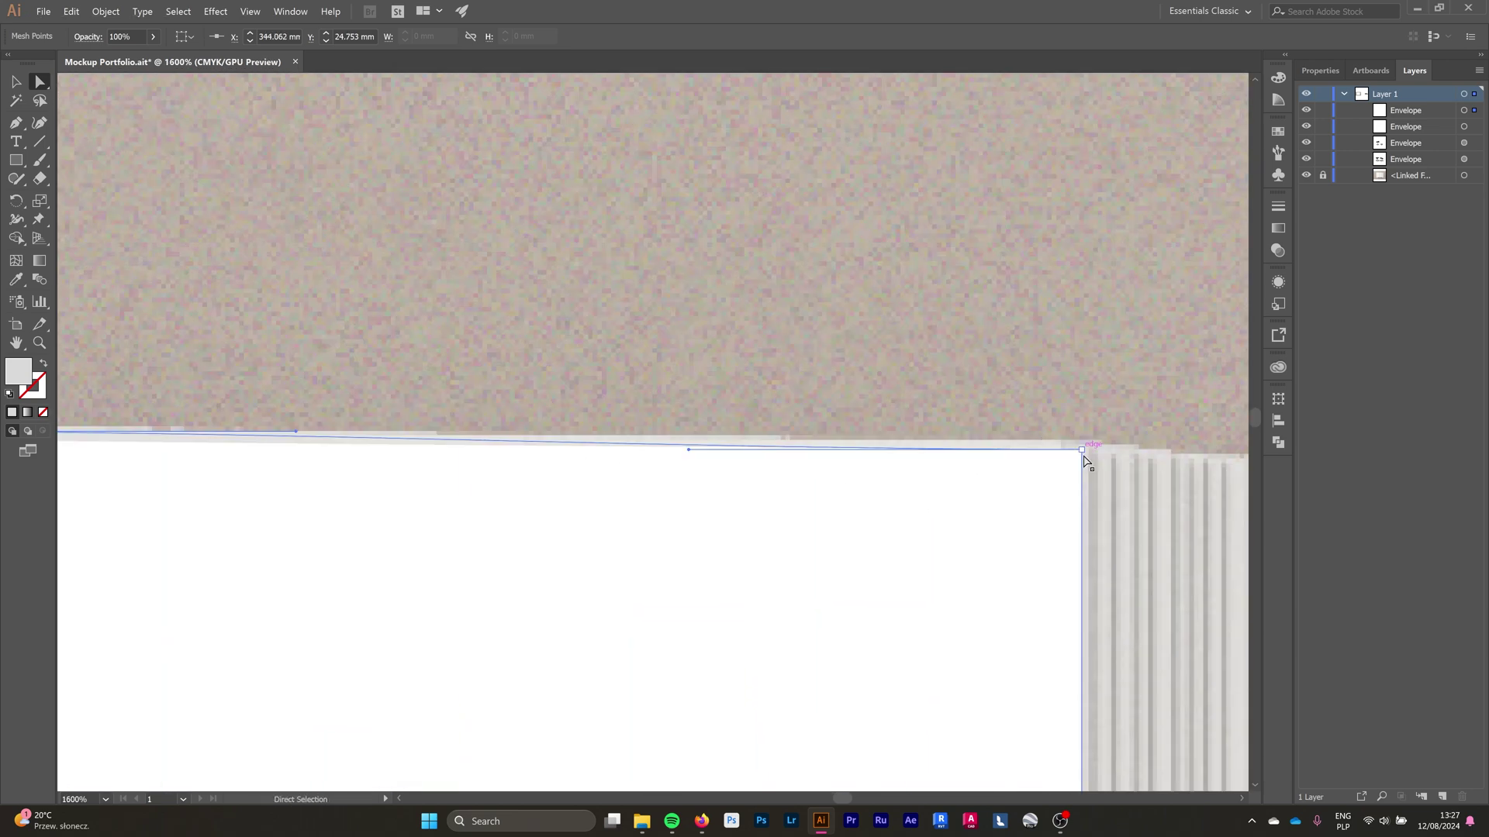
drag(1082, 449, 1081, 440)
scroll(1046, 368, down, 5)
scroll(621, 348, up, 3)
drag(655, 354, 655, 349)
scroll(721, 354, down, 3)
scroll(930, 361, up, 1)
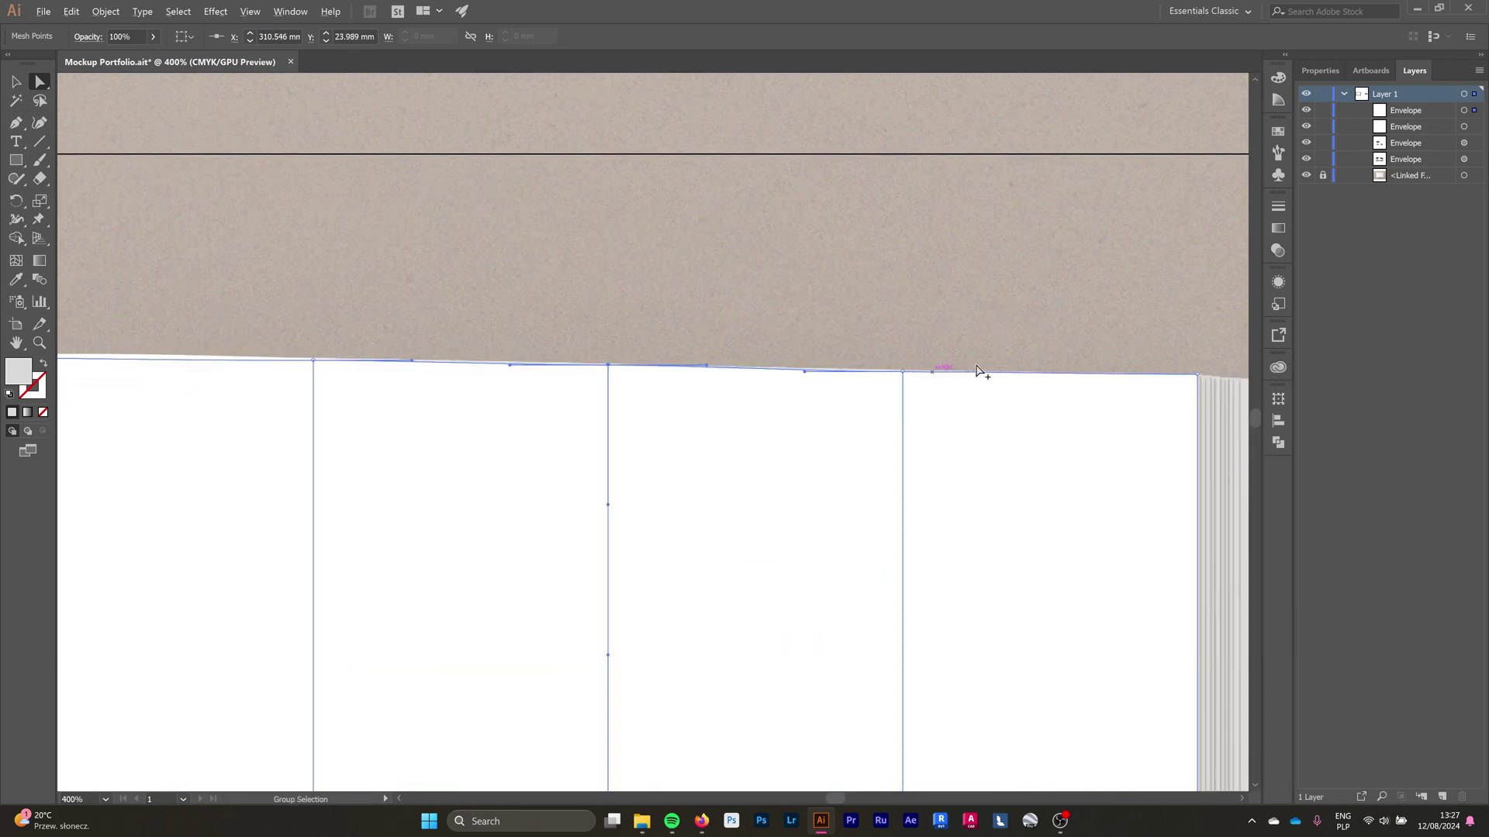
scroll(945, 370, up, 3)
drag(820, 377, 801, 373)
key(ctrl+z)
Pull down the handle of the right mesh's bottom spine corner so the bottom edge follows the page curve, and deselect the mesh.
scroll(836, 380, up, 2)
key(ctrl+minus)
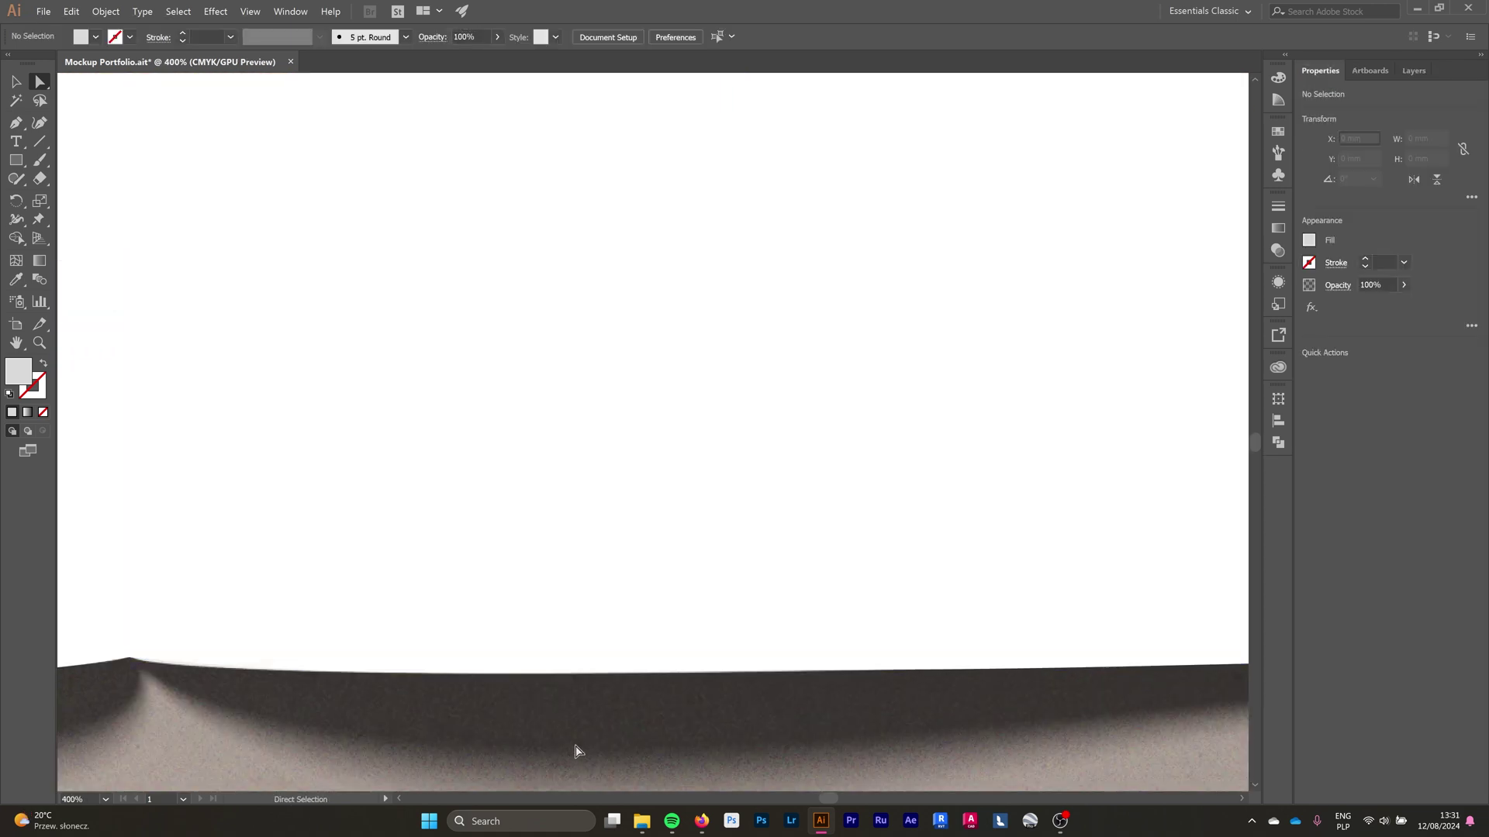
scroll(575, 751, down, 4)
click(675, 659)
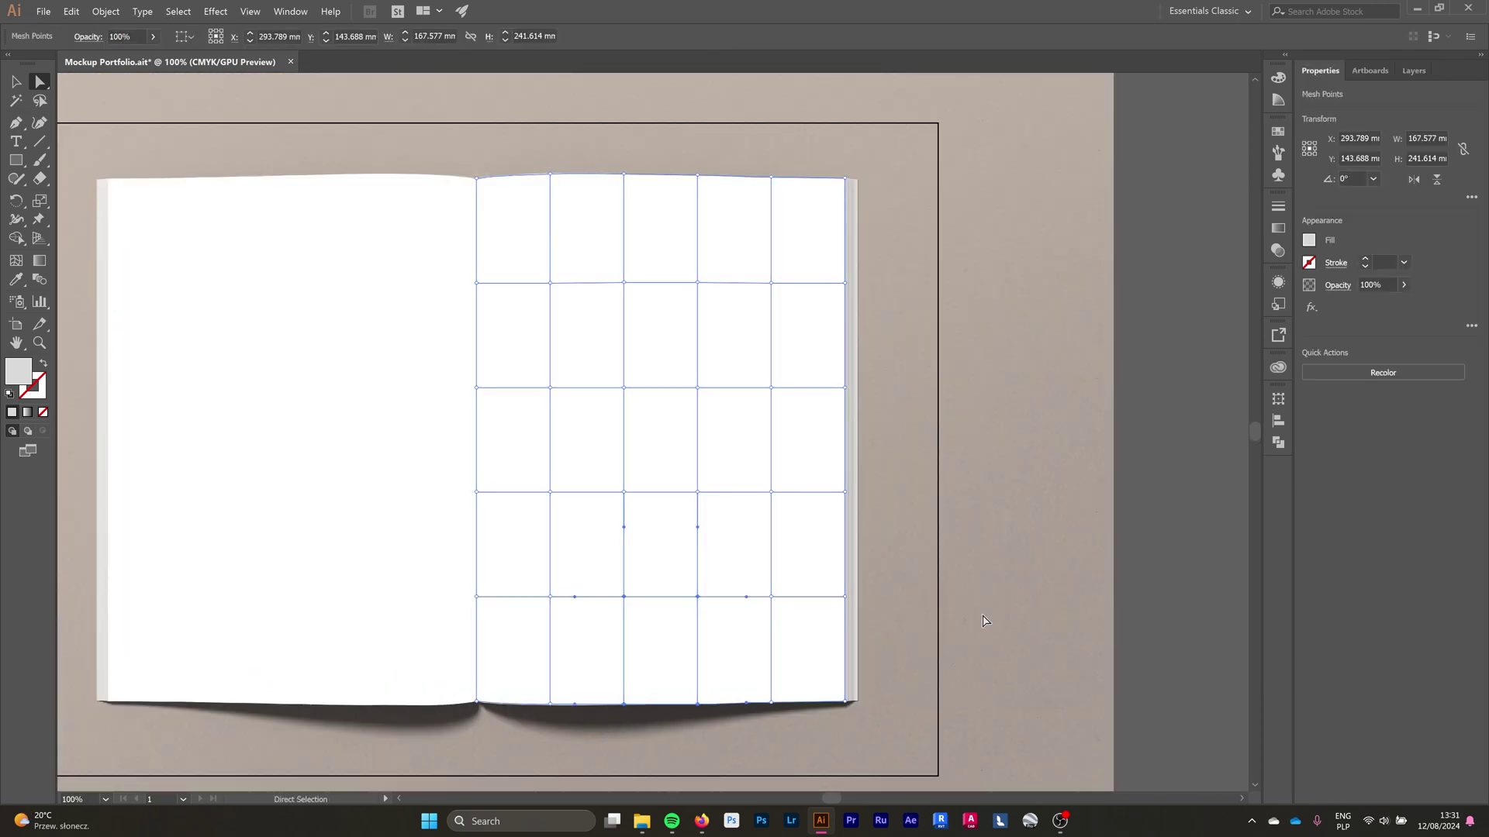
scroll(522, 711, up, 4)
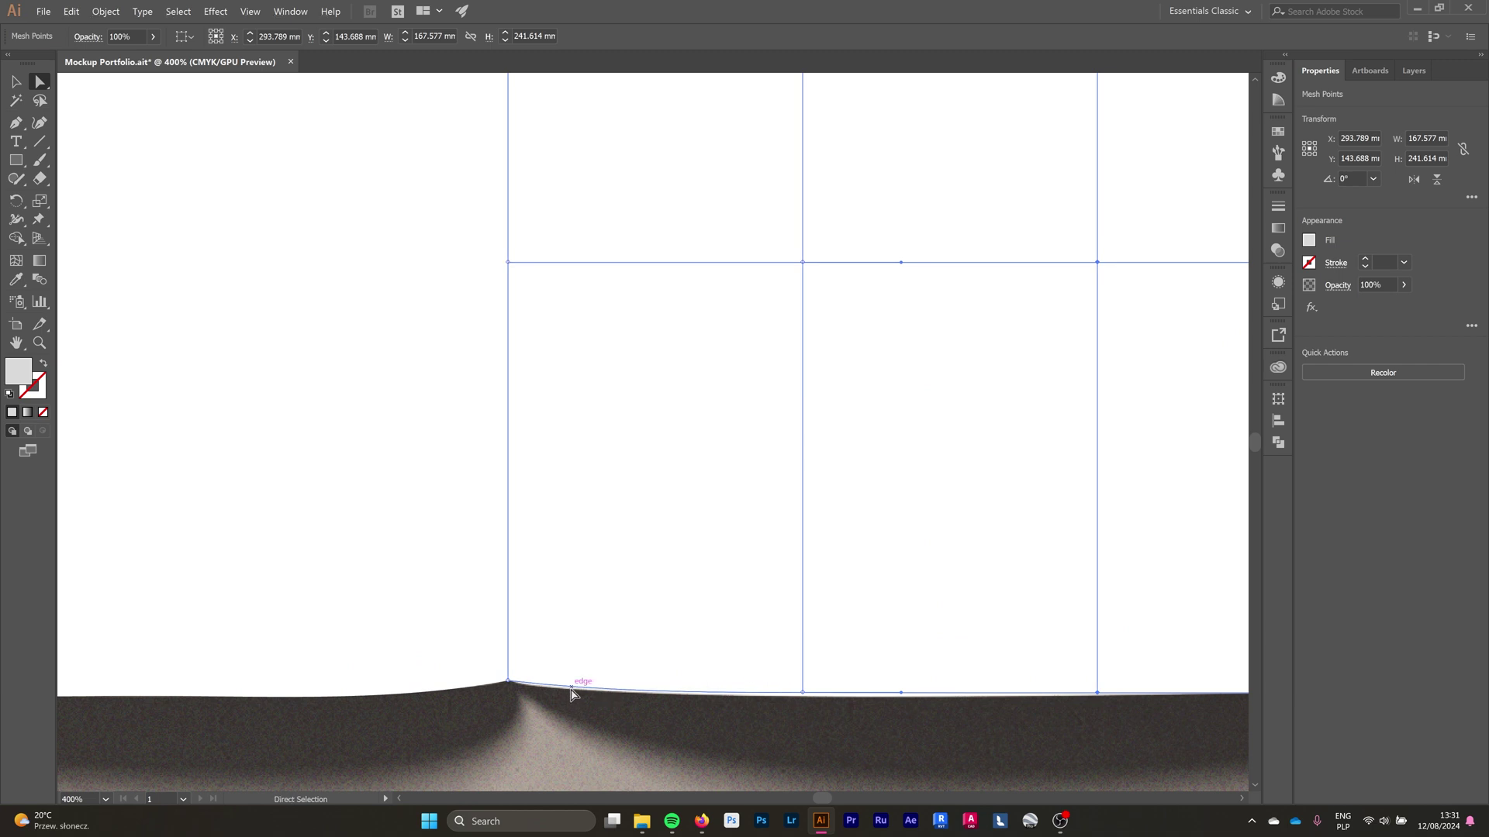
drag(601, 695, 604, 705)
scroll(440, 716, down, 3)
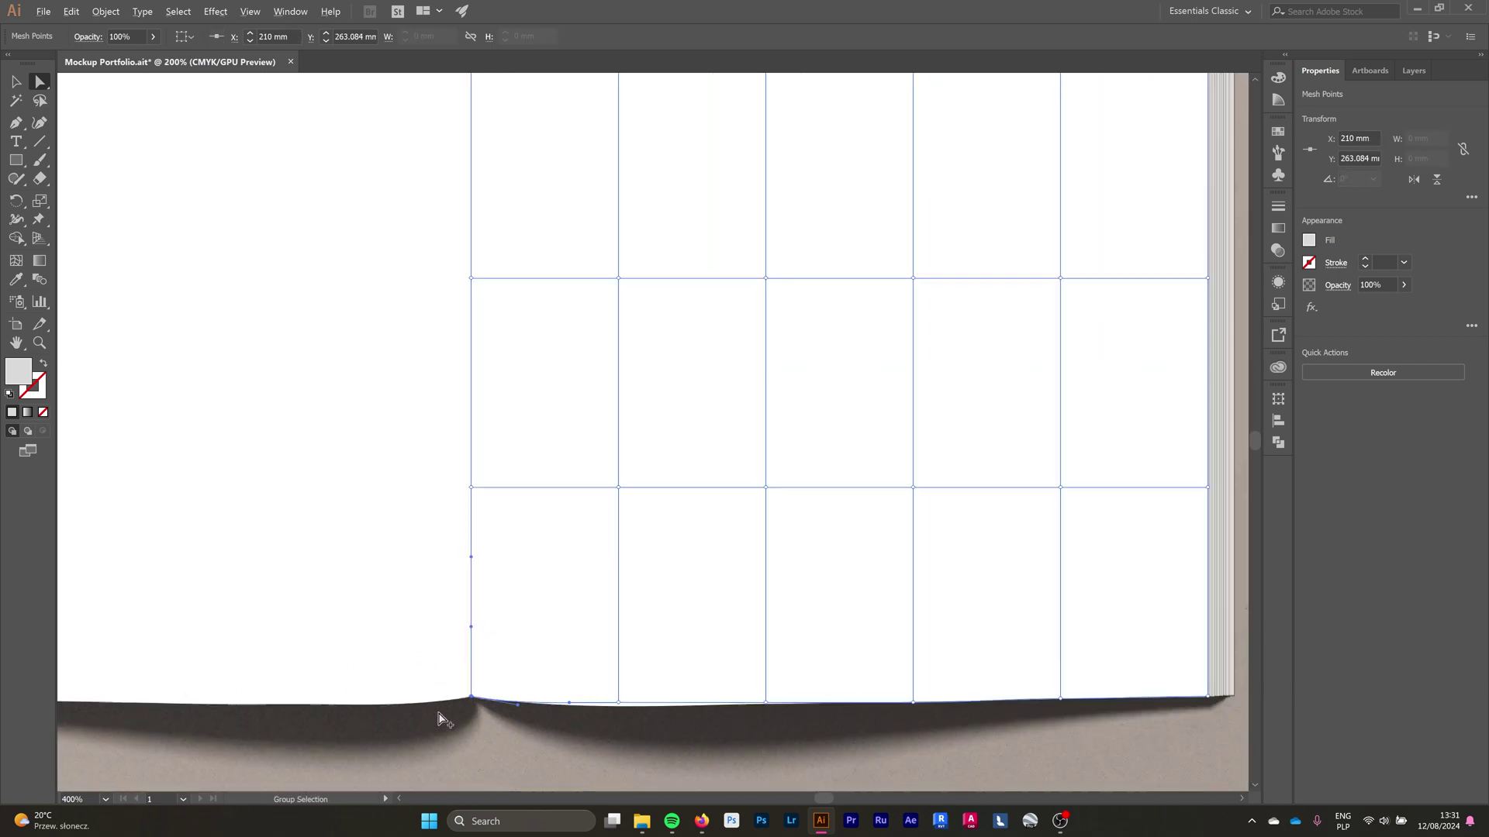
click(557, 758)
scroll(728, 704, down, 2)
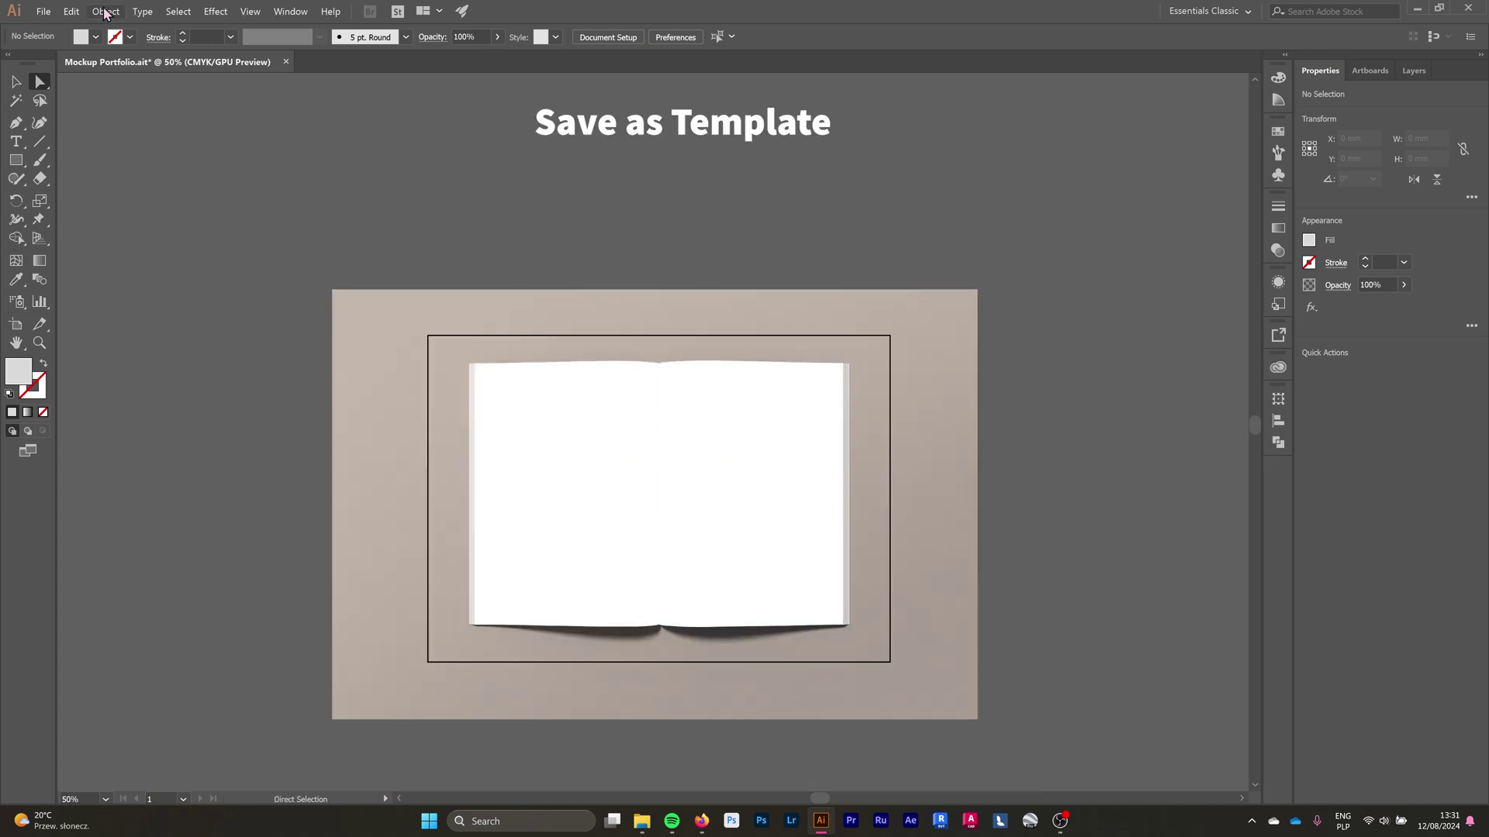
Save the document as the Illustrator template Mockup Portfolio, replacing the existing file of that name.
click(43, 11)
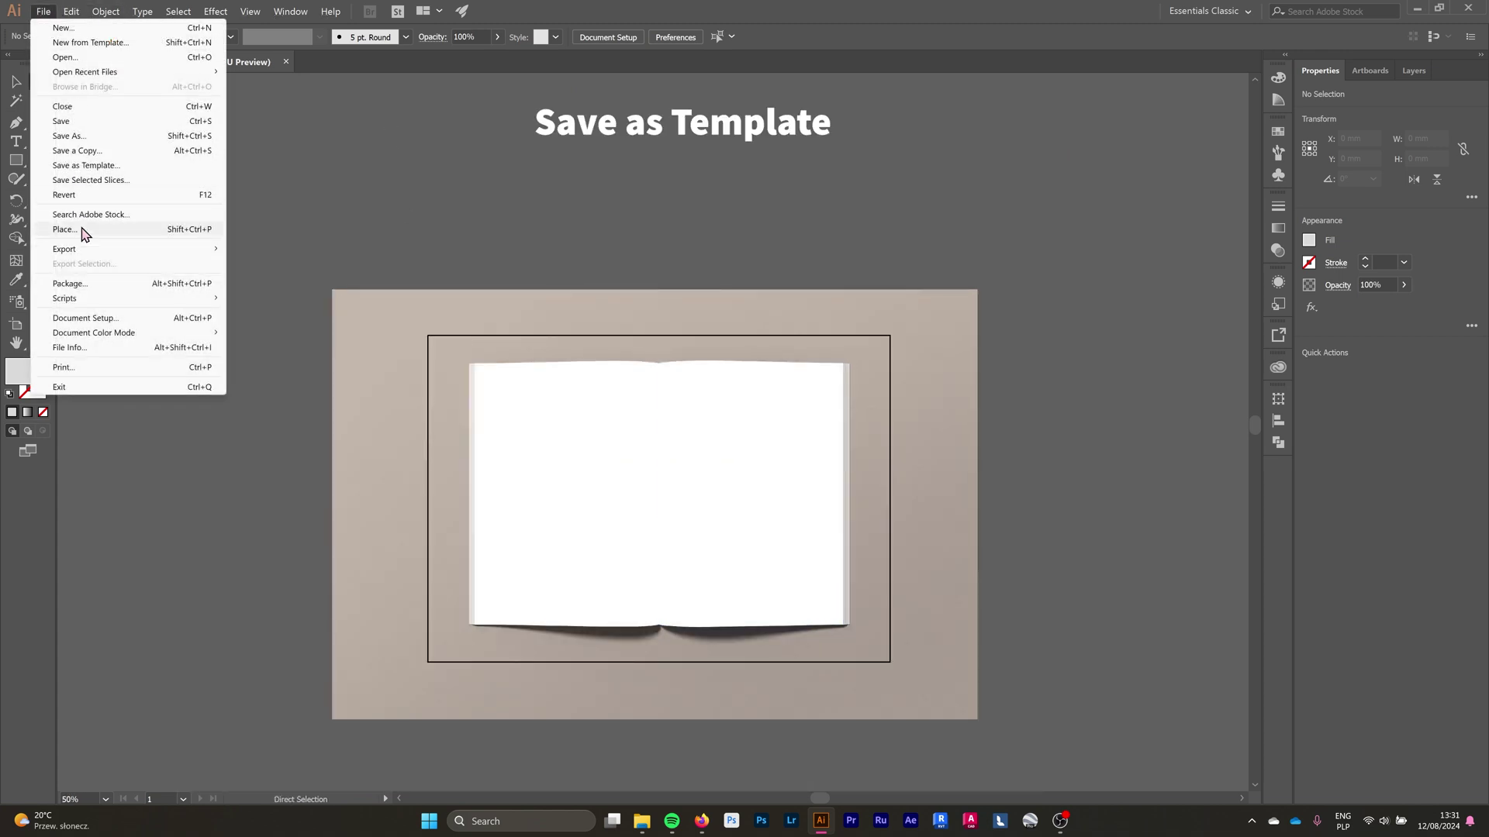
click(132, 167)
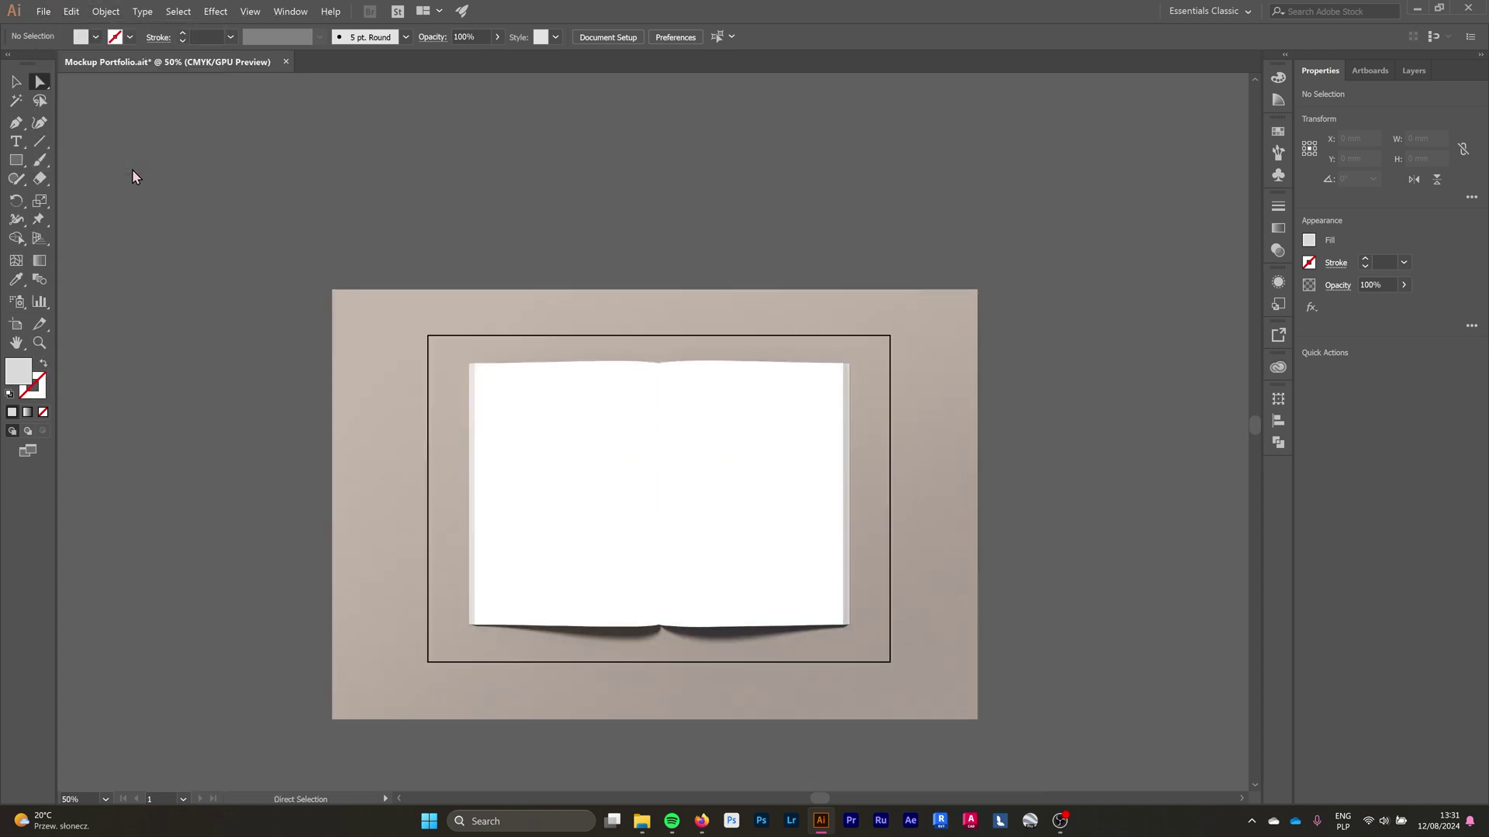
scroll(48, 232, down, 3)
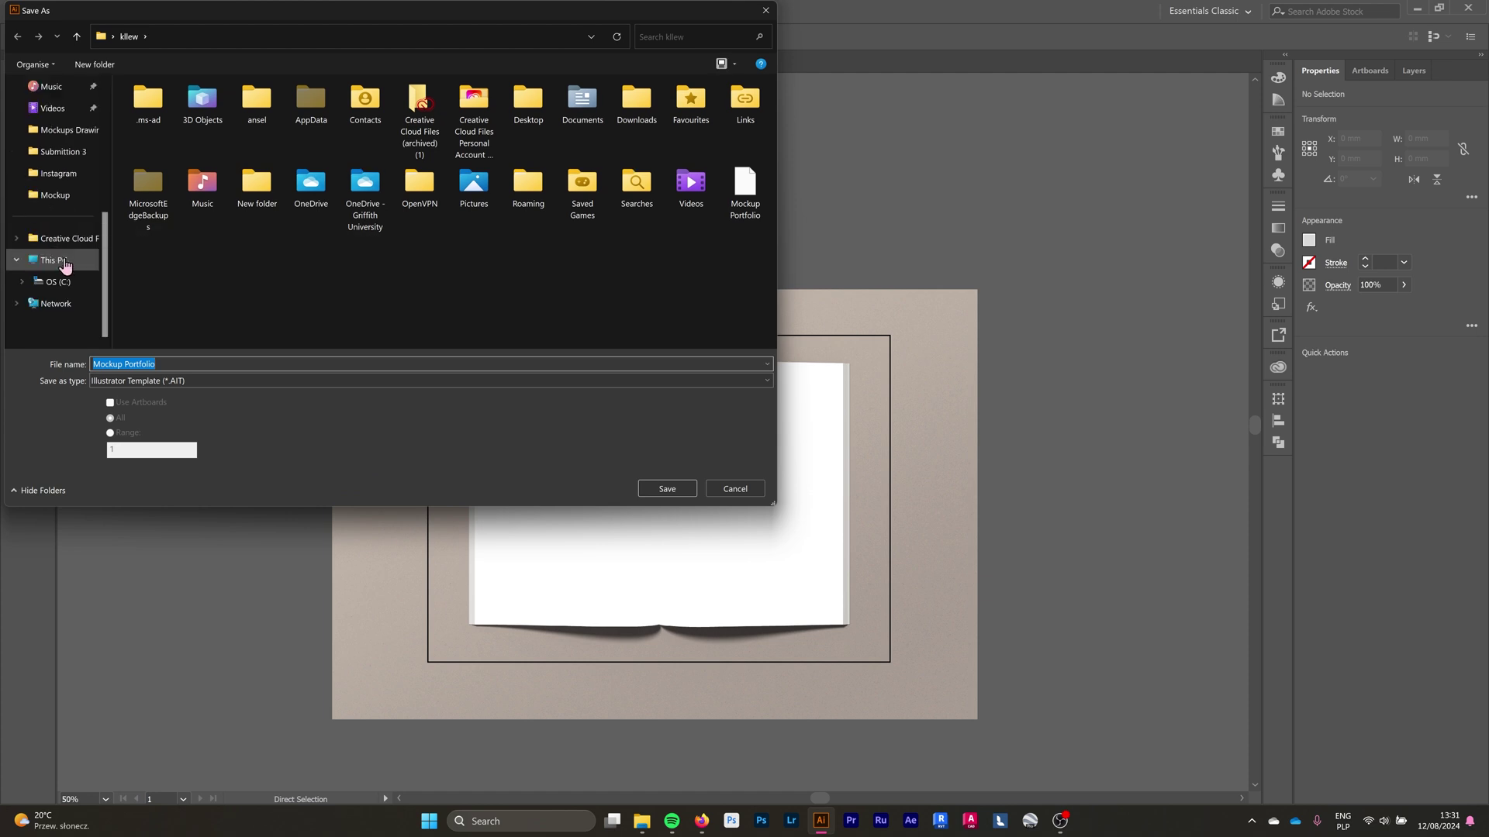
click(53, 260)
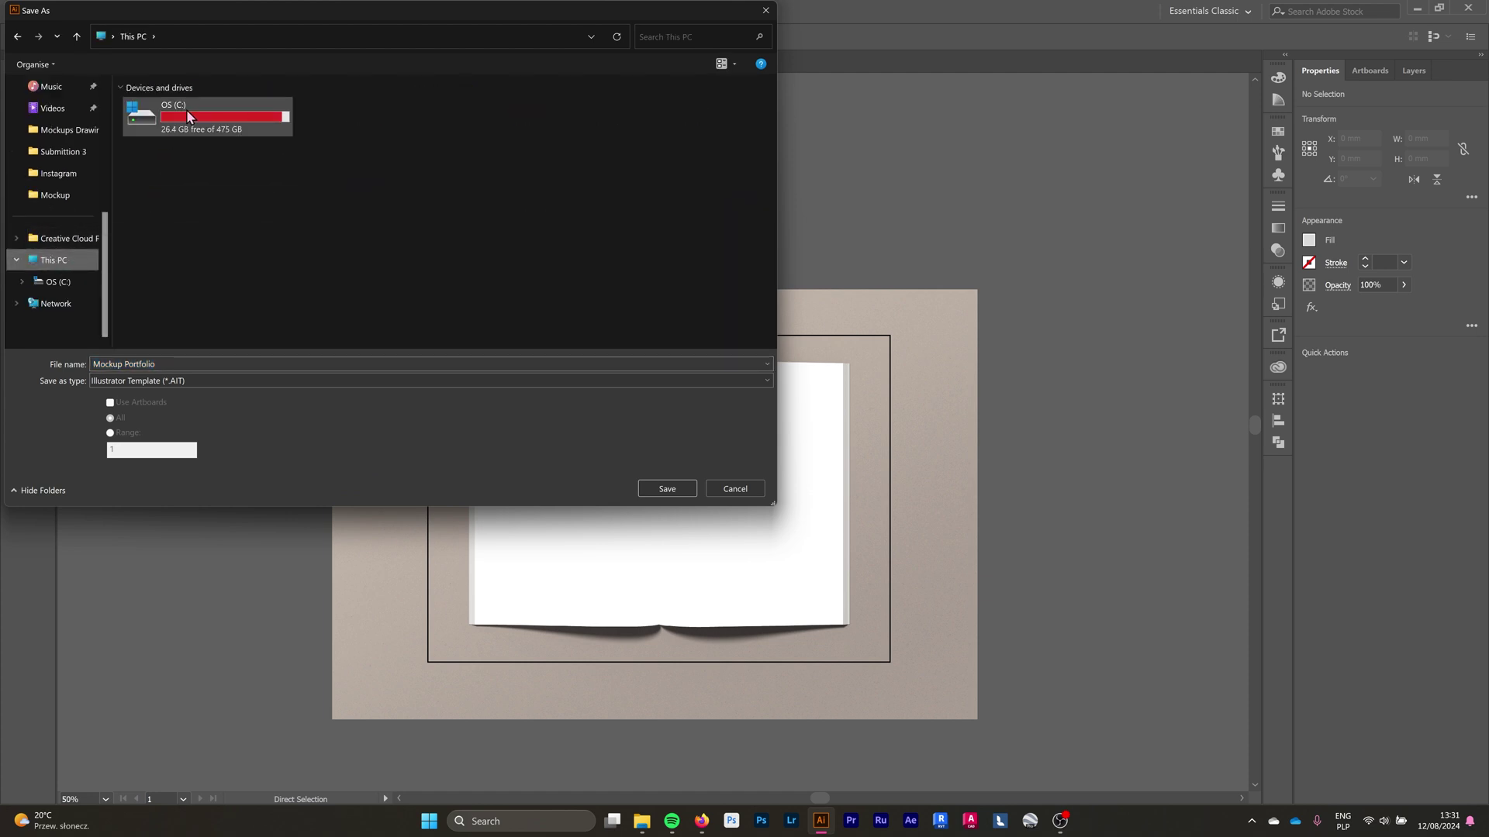
double_click(187, 109)
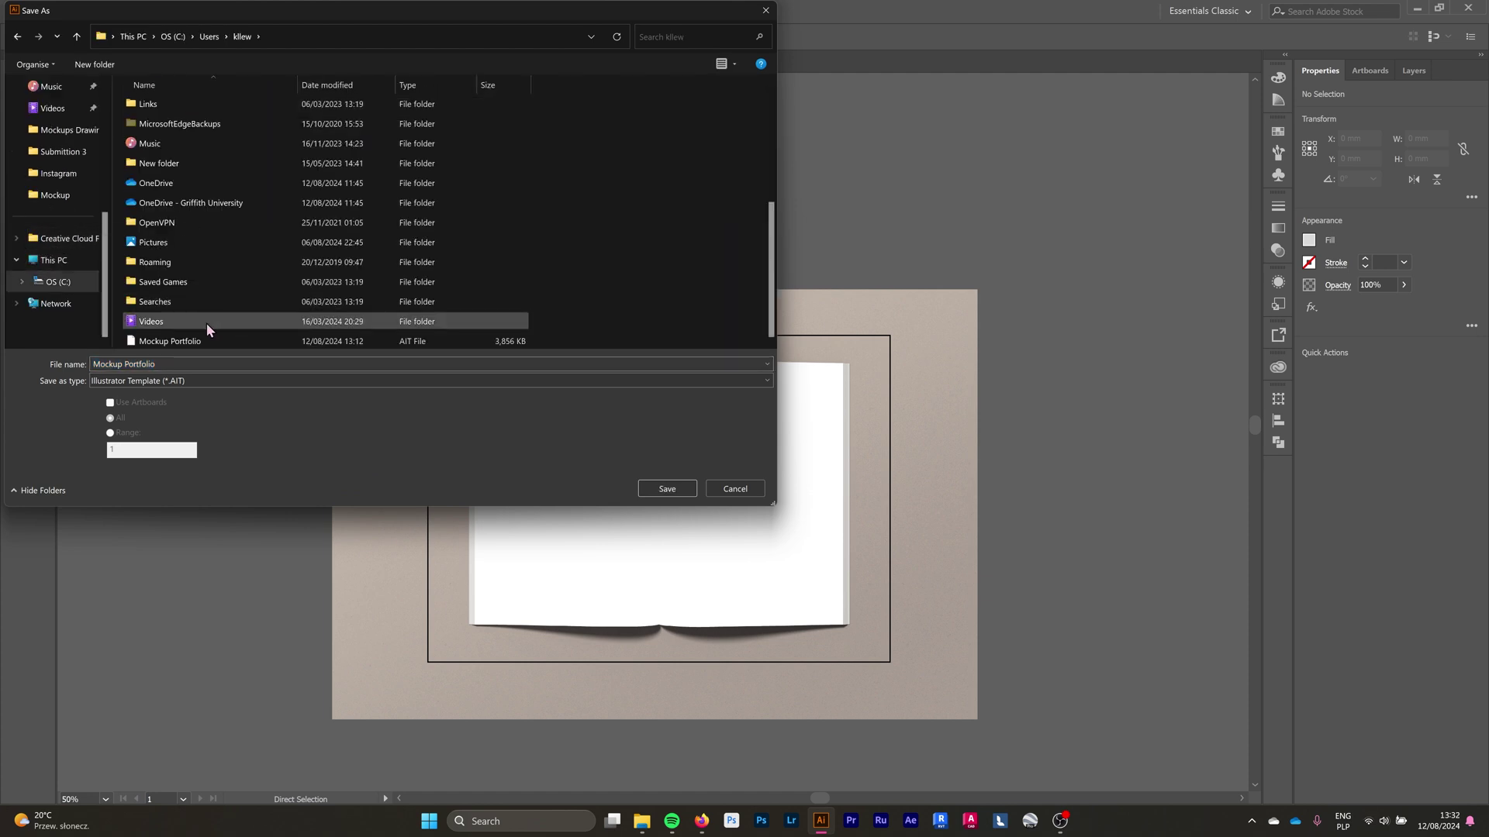
click(204, 340)
click(667, 488)
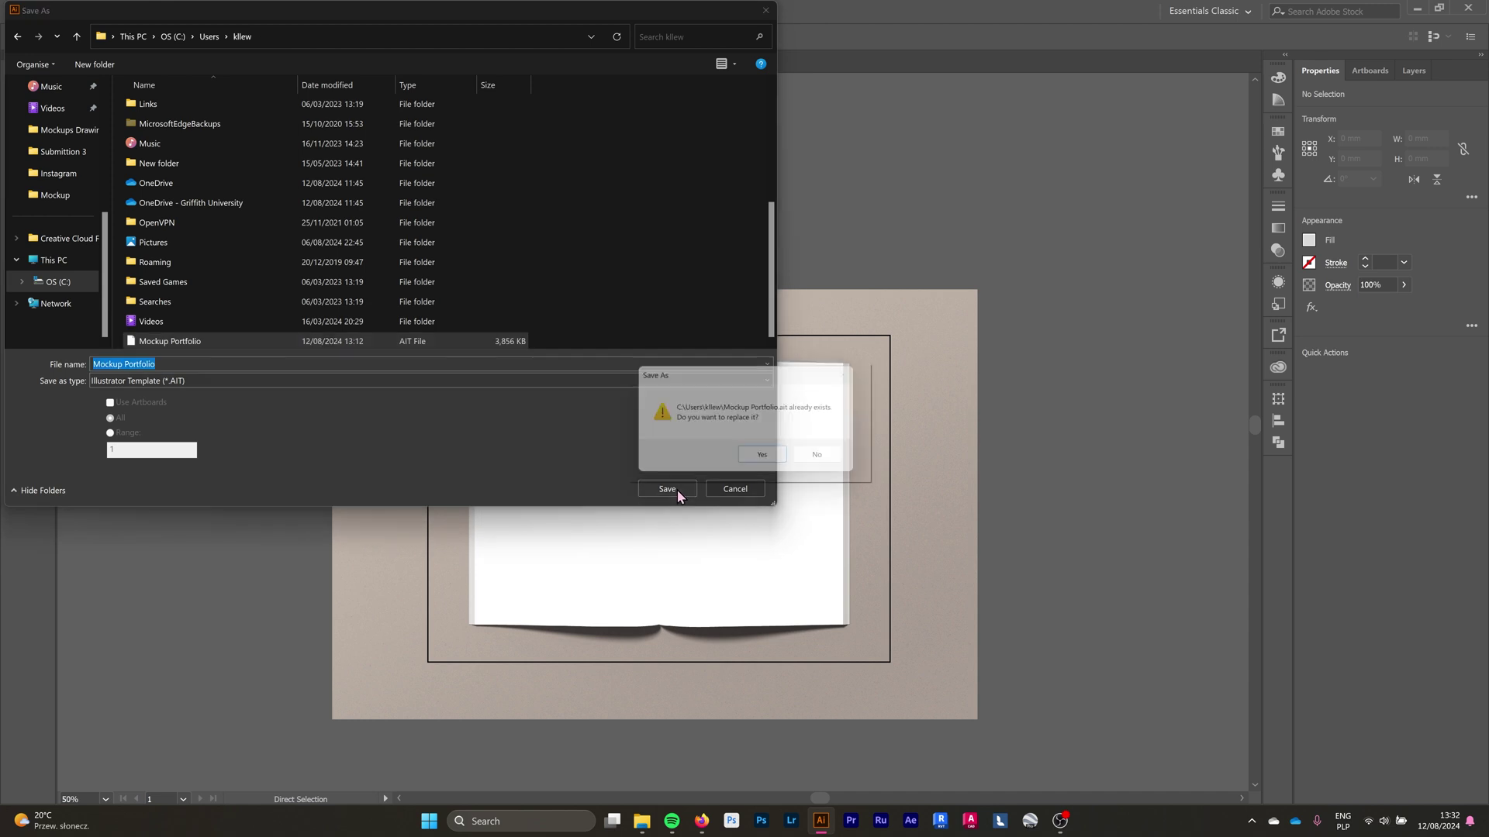
click(779, 471)
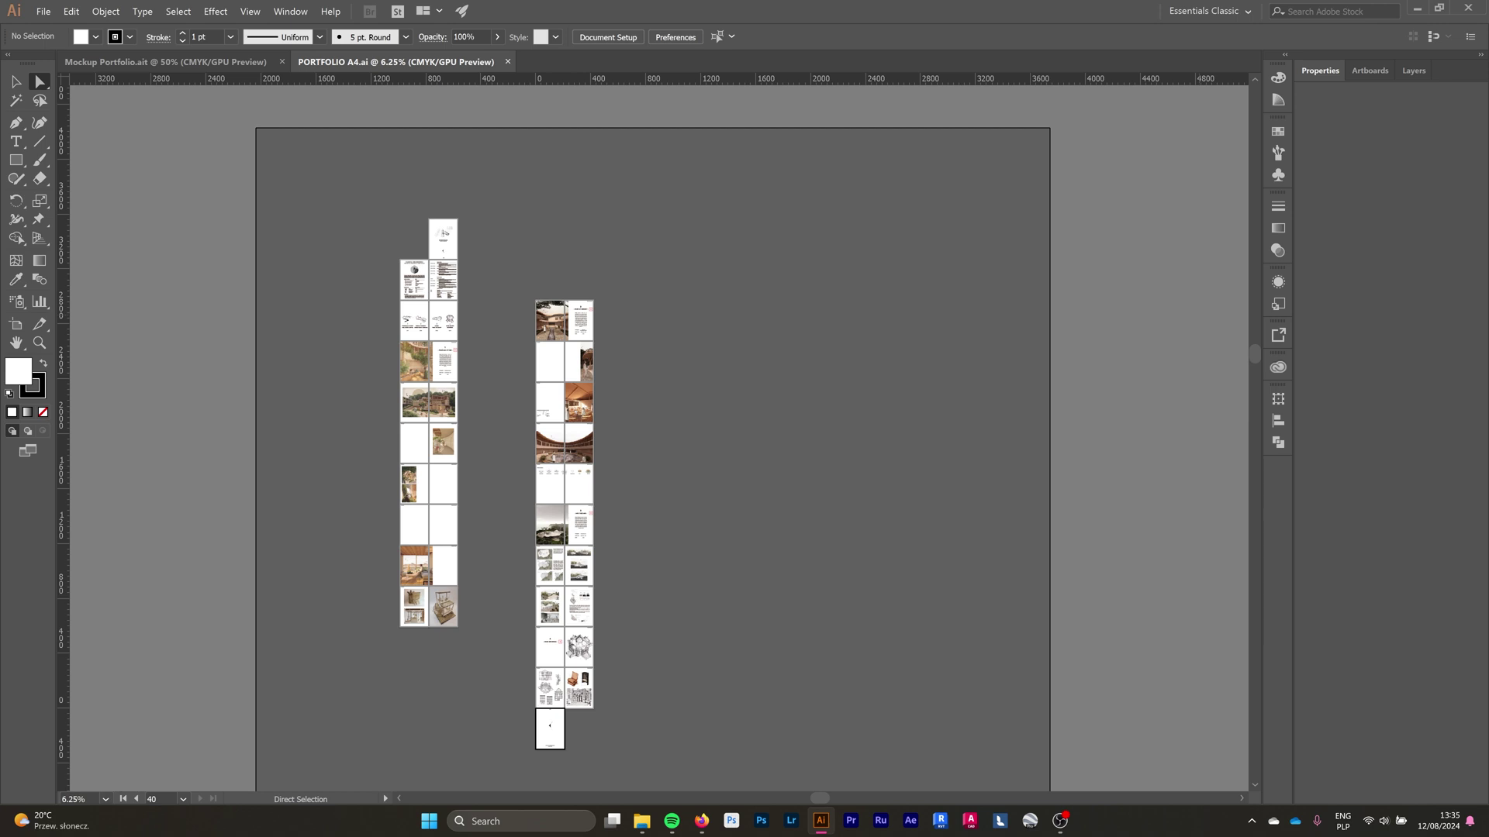
Select the Pinnacle of Time spread in PORTFOLIO A4.ai and display the document's layers.
scroll(434, 341, up, 5)
drag(556, 500, 207, 351)
click(874, 374)
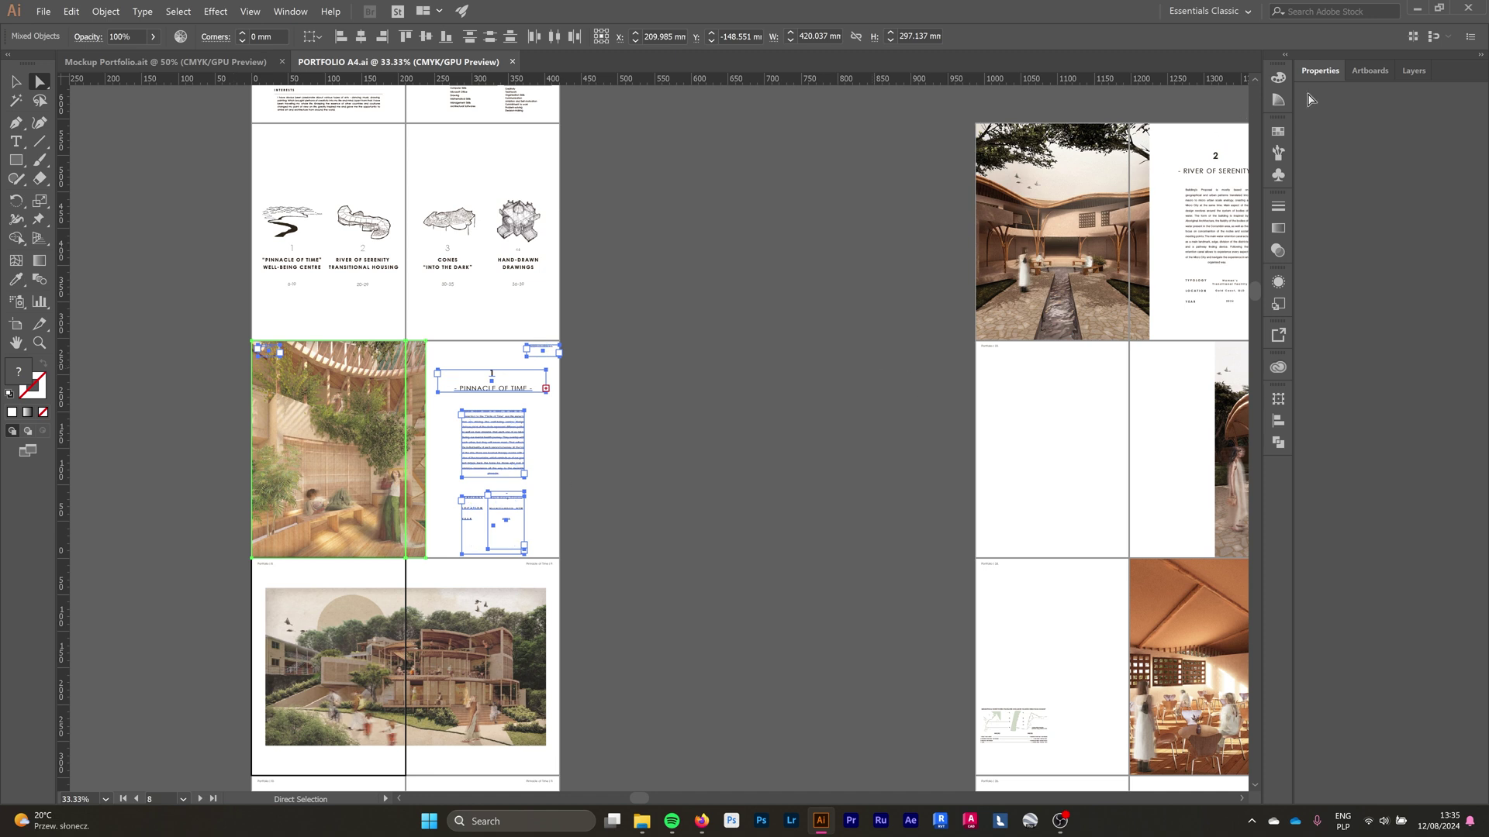
click(1406, 76)
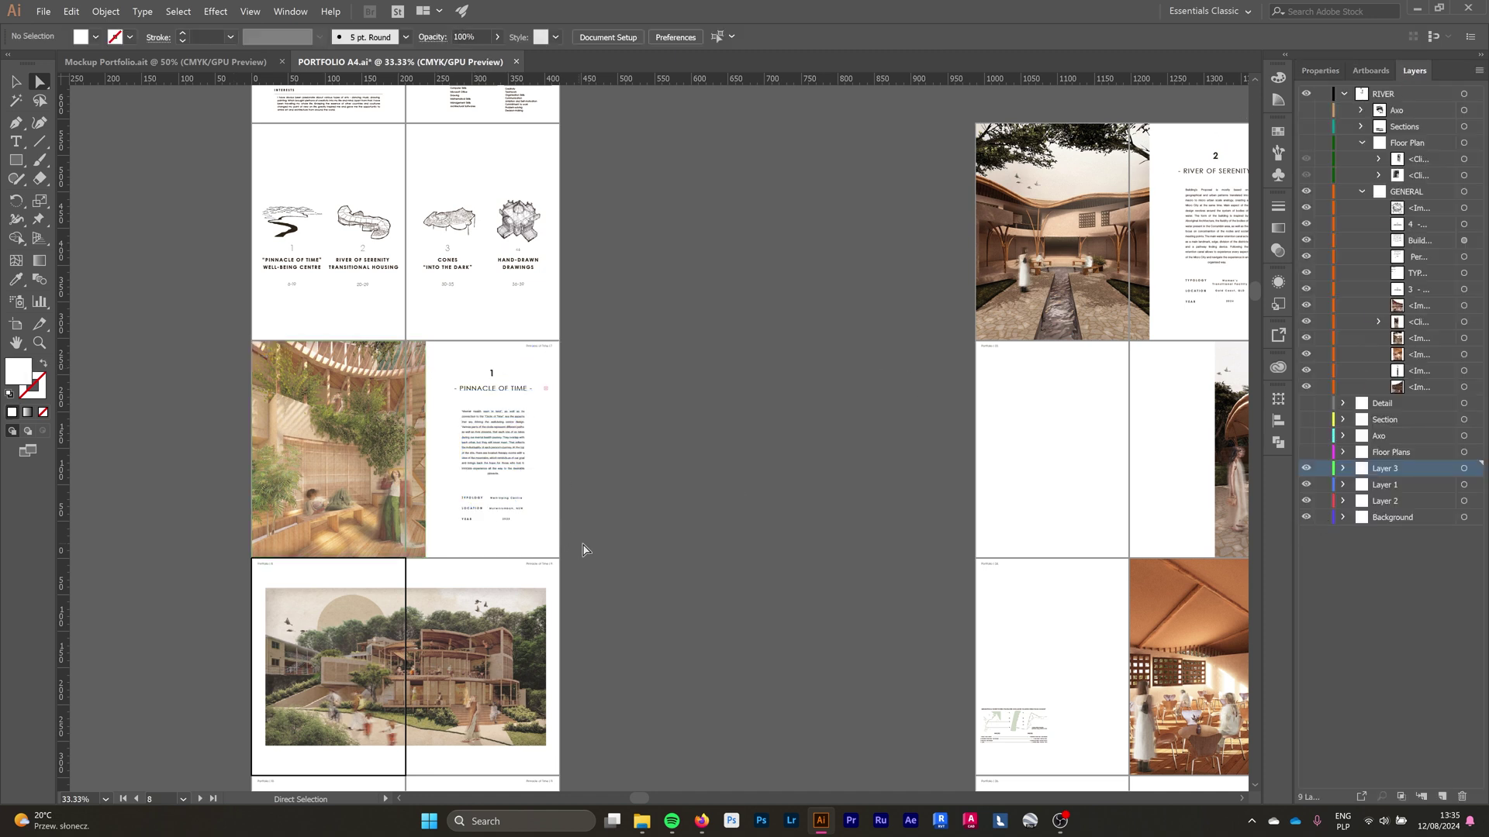
Select all objects of the Pinnacle of Time spread and copy them into the Mockup Portfolio document.
click(20, 88)
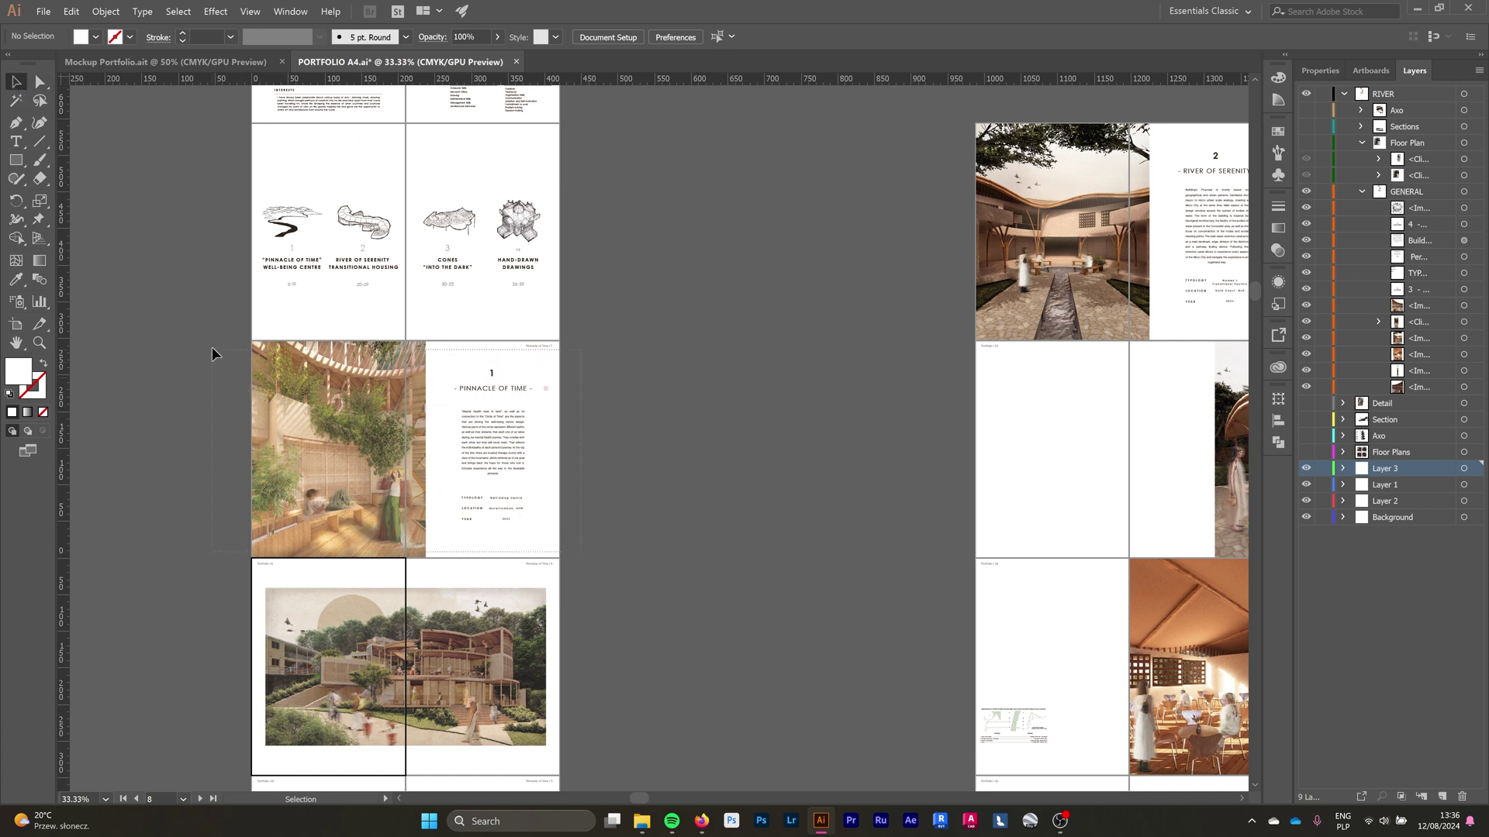
key(ctrl+alt+a)
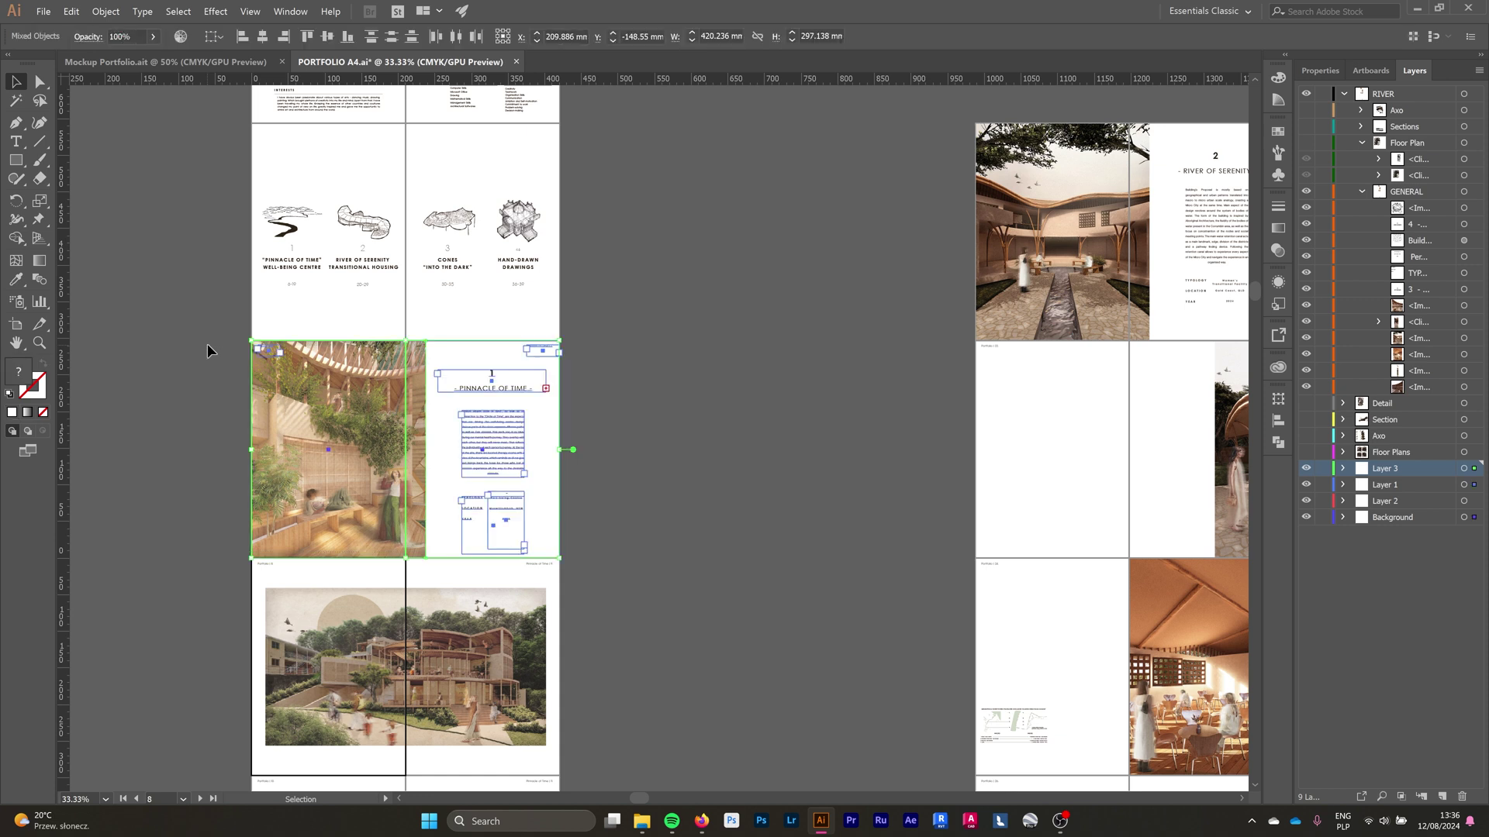
key(a)
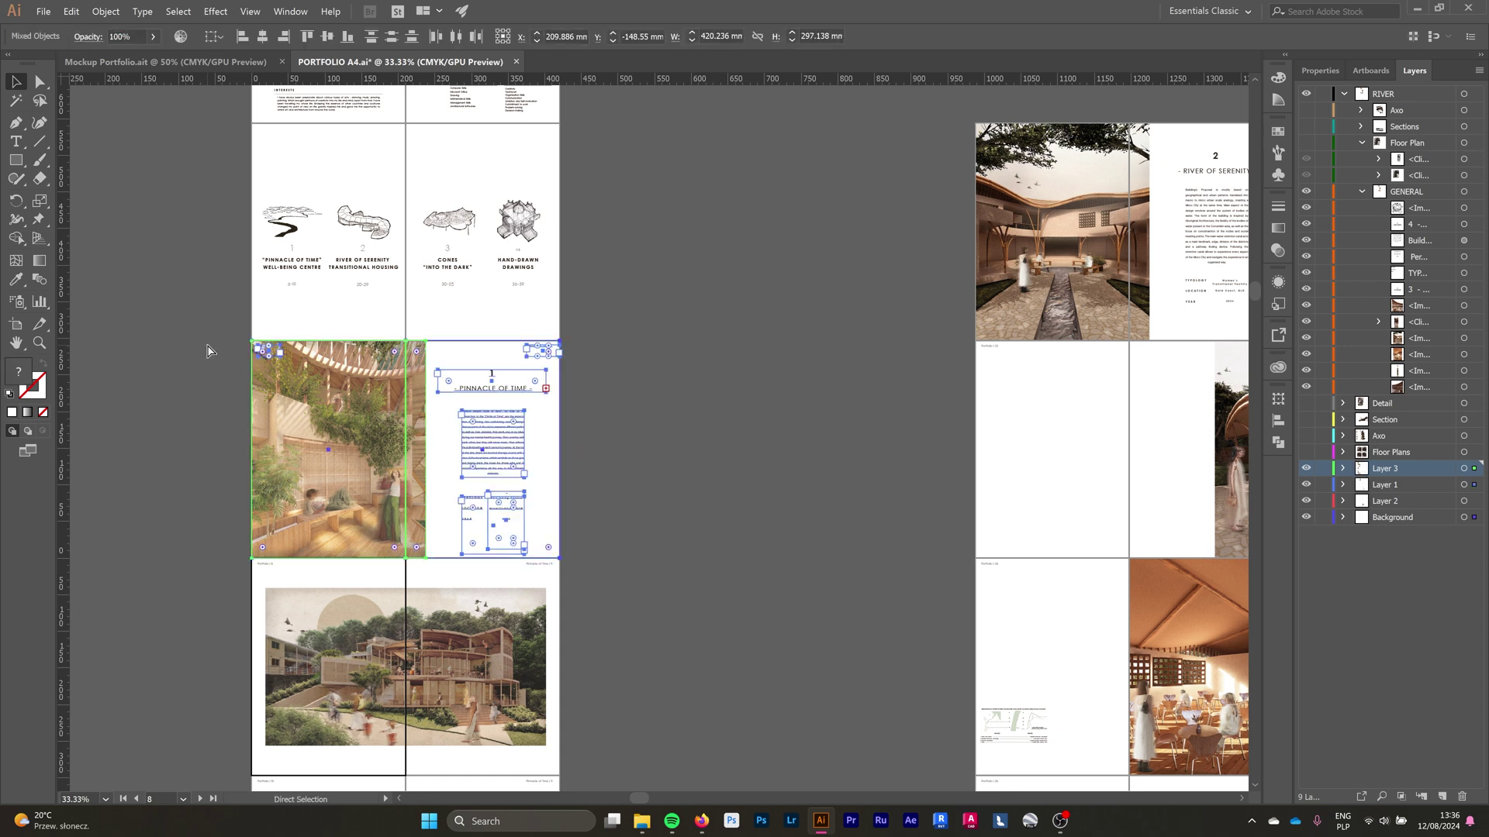
click(233, 62)
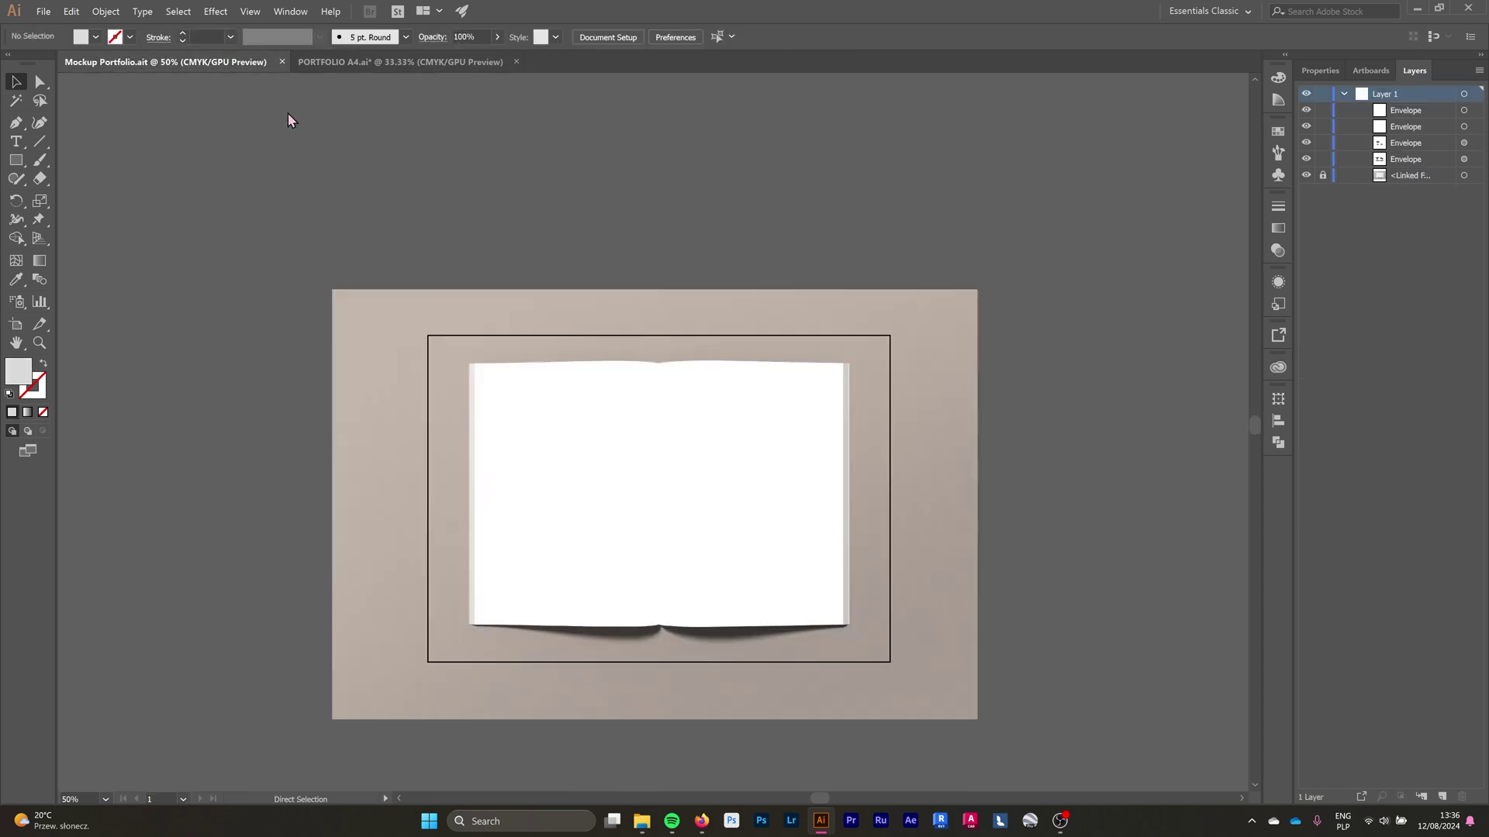
key(ctrl+v)
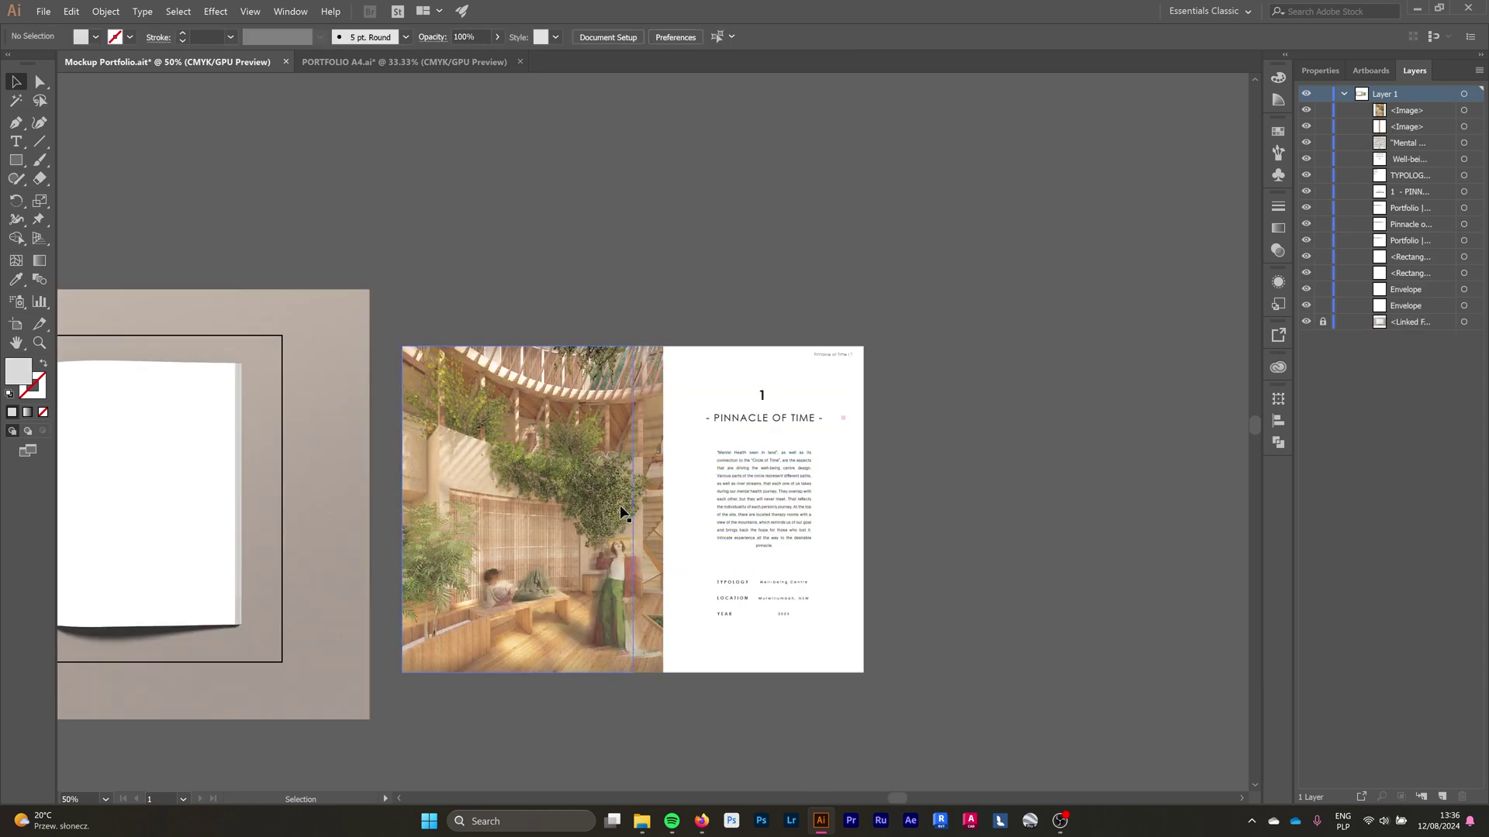
click(643, 472)
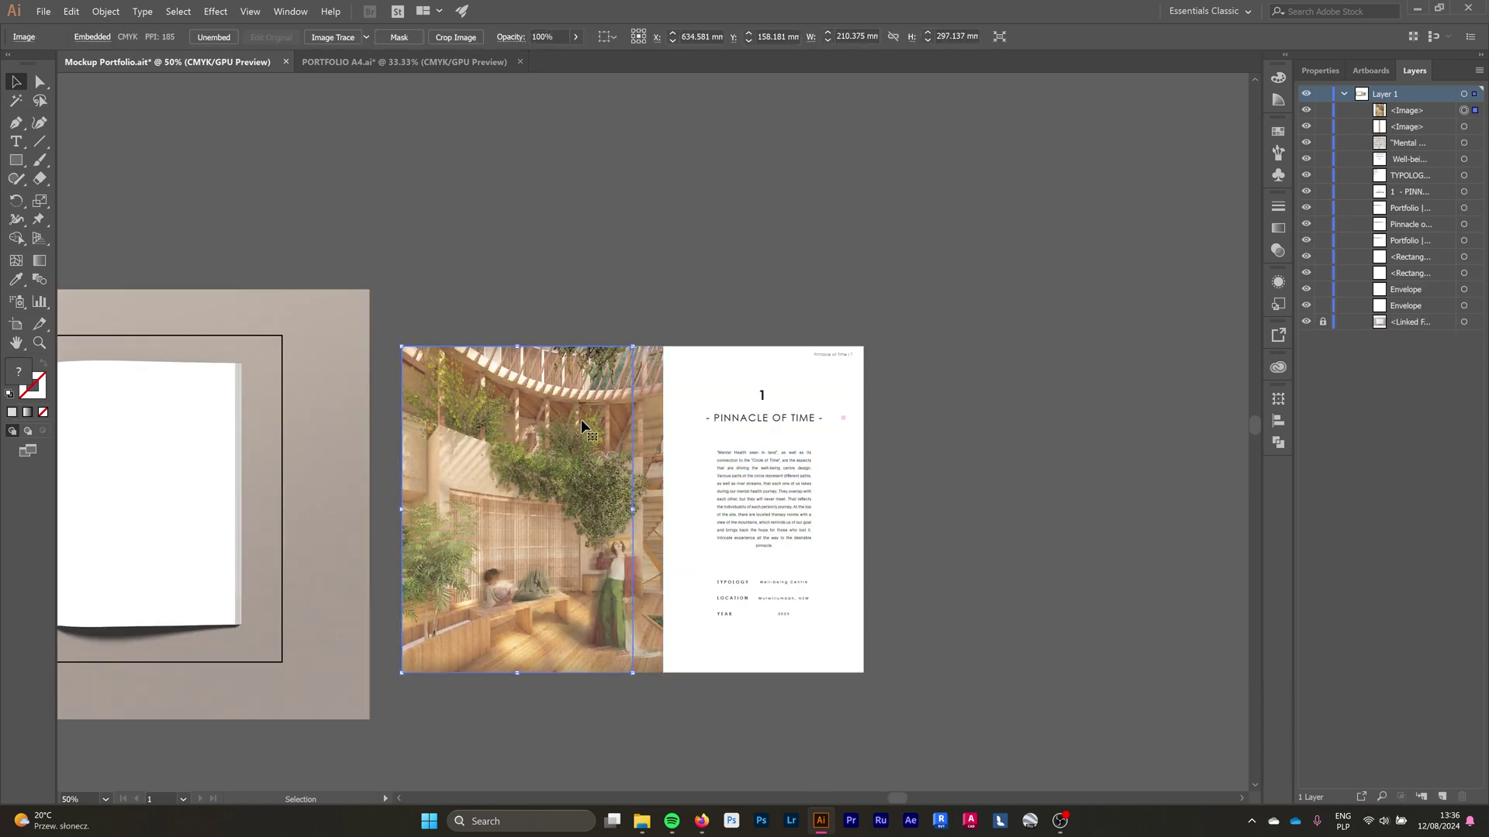
click(603, 485)
drag(396, 281, 461, 409)
right_click(461, 410)
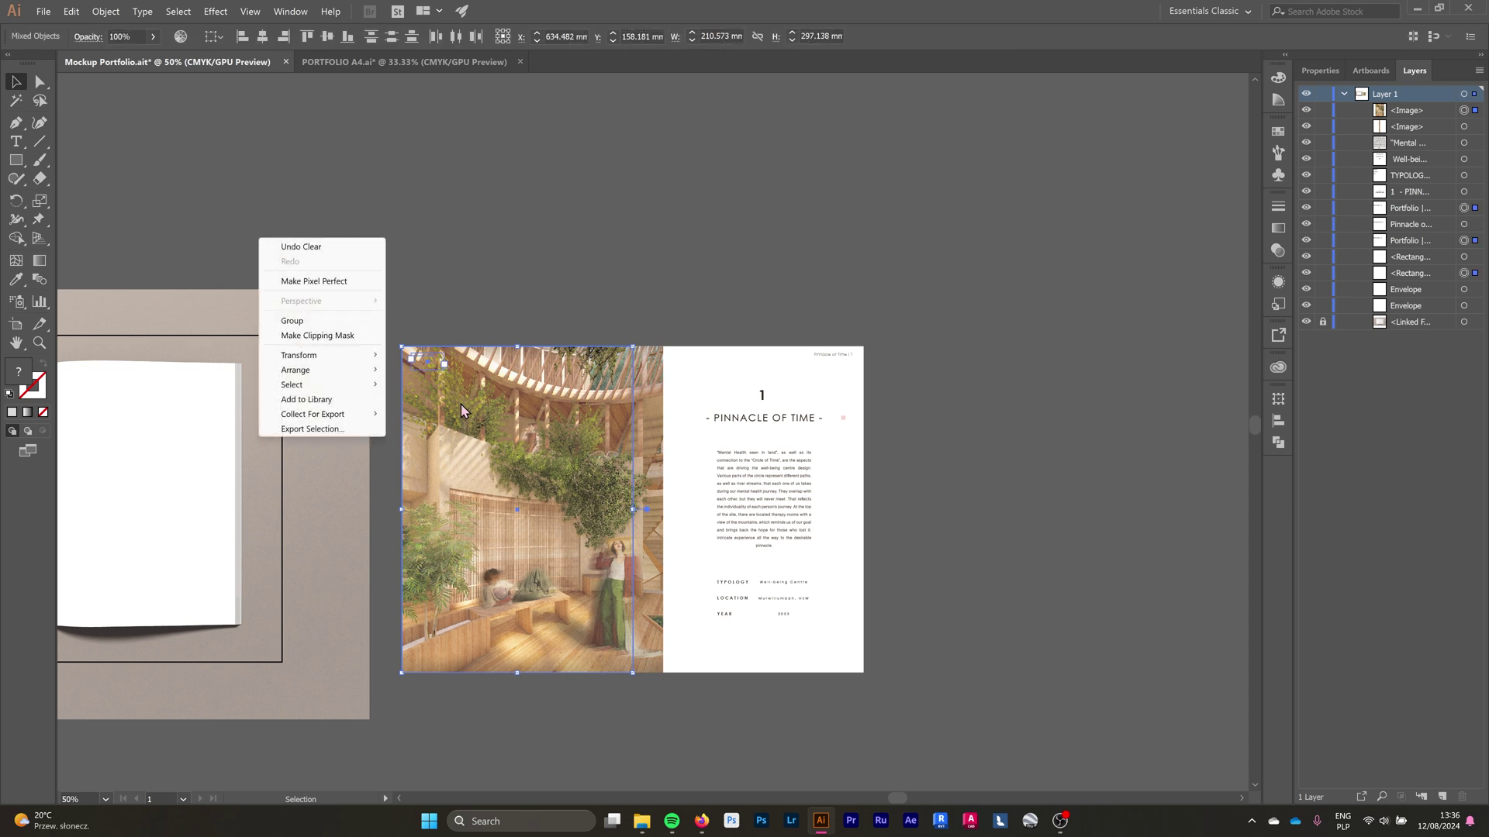
click(439, 314)
click(458, 388)
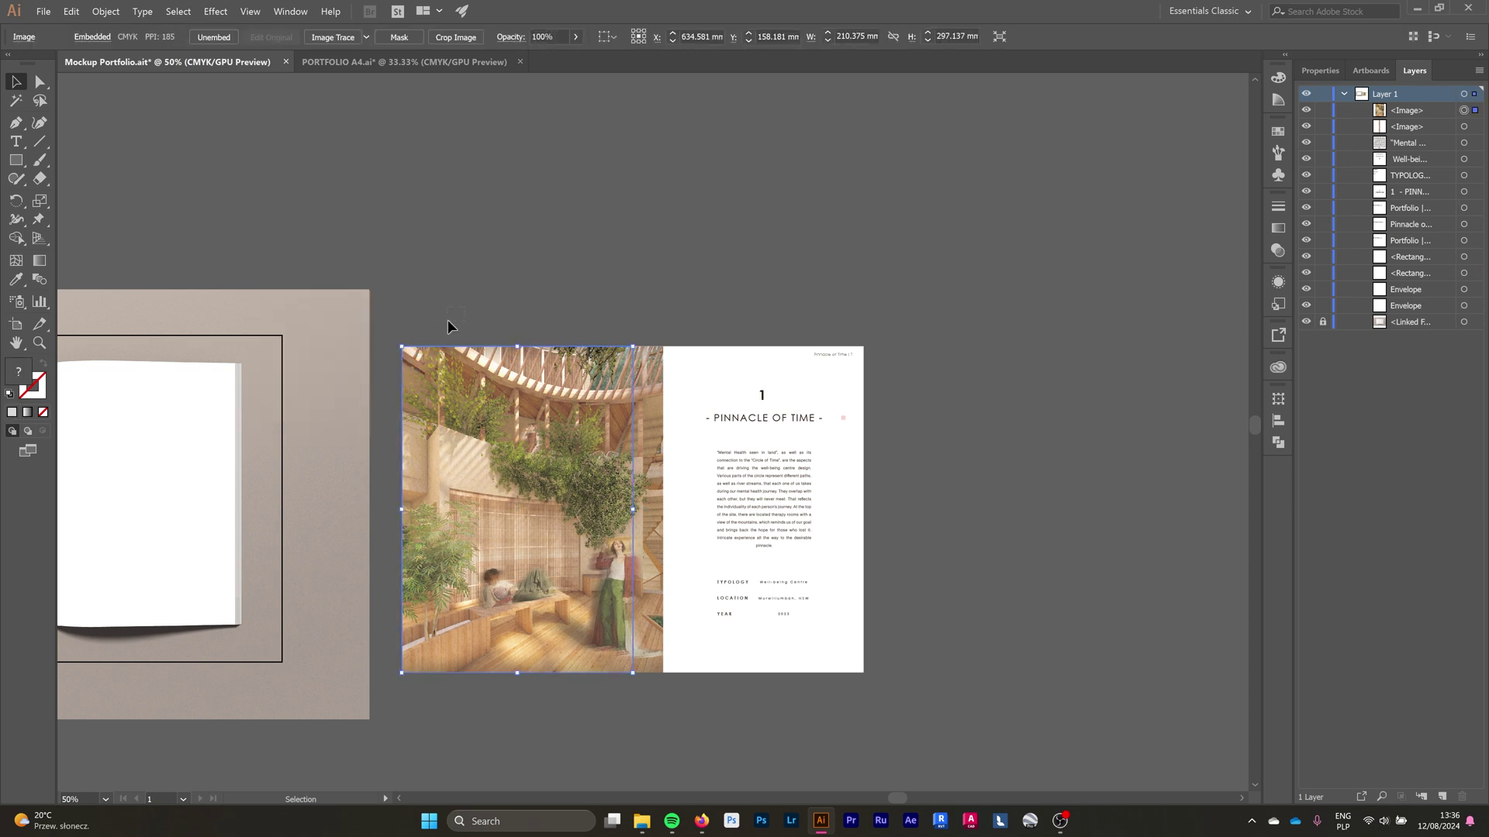
Delete the header texts and rectangle hidden behind the left page's image, keeping the image itself.
drag(445, 318, 493, 448)
shift+click(515, 471)
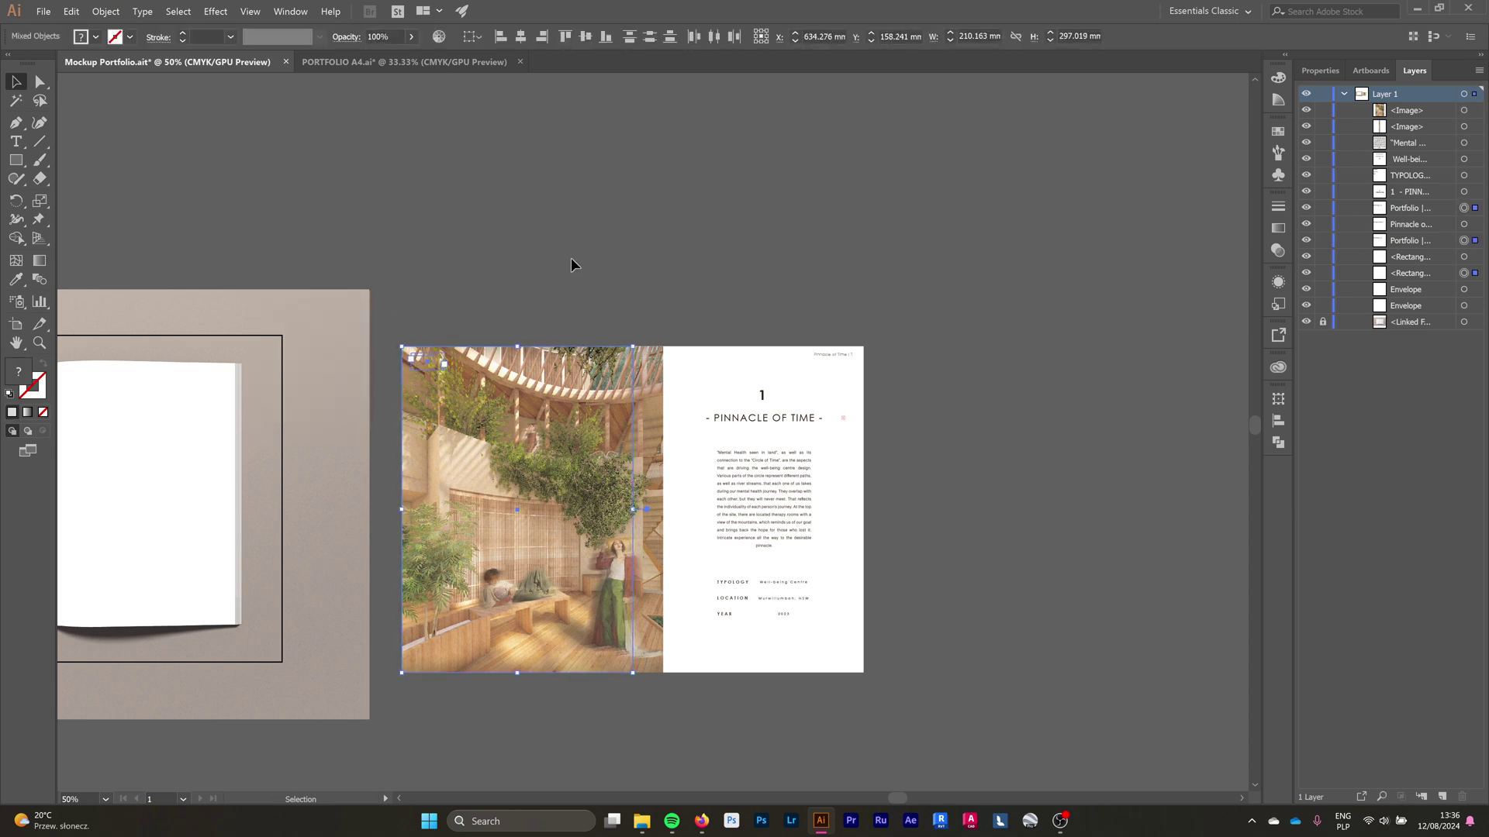
key(Delete)
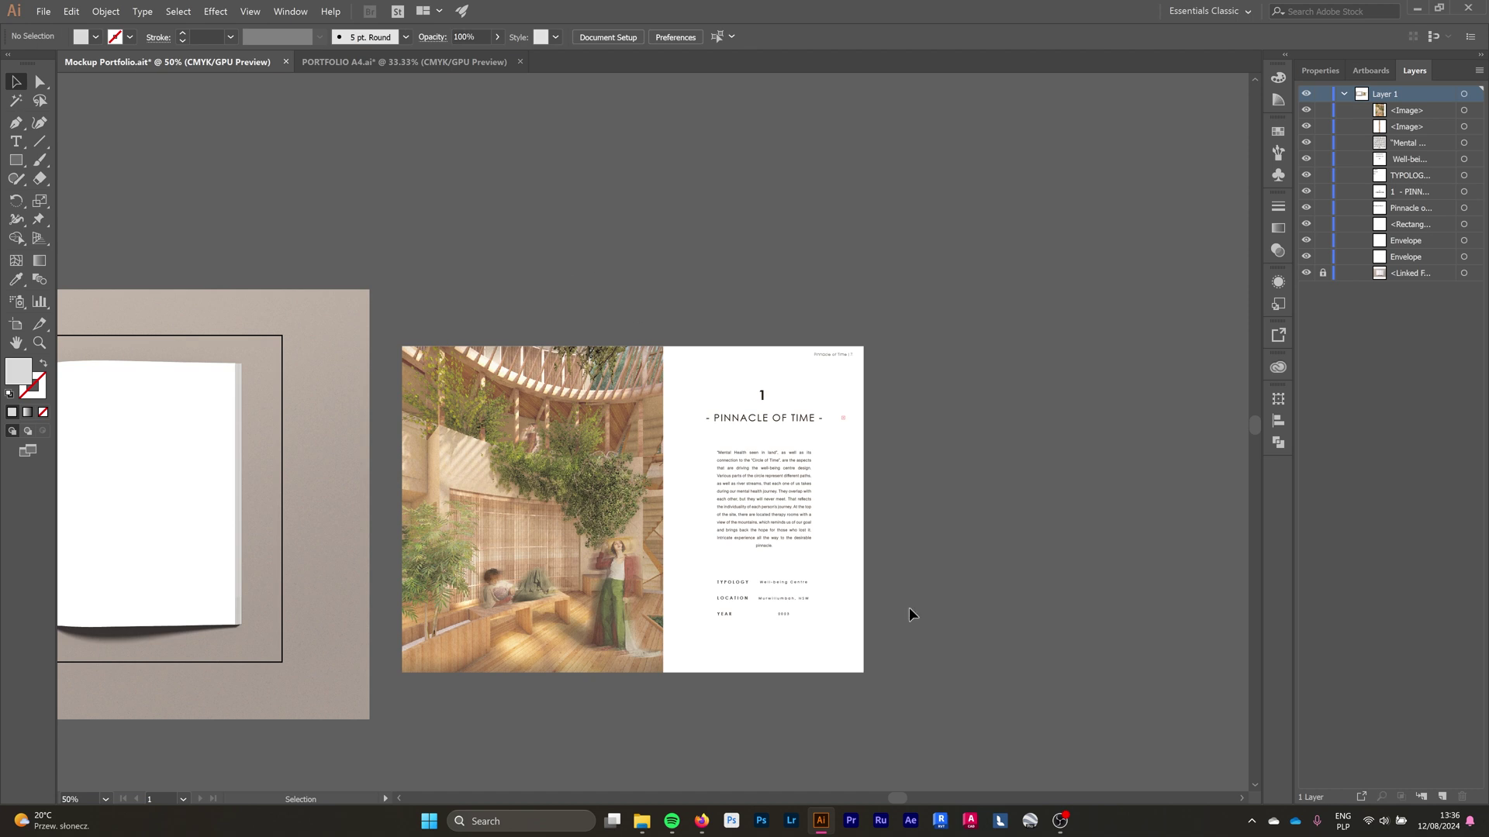
Group all objects of the pasted right page, including its image strip, texts and rectangle.
drag(916, 701, 656, 281)
right_click(725, 413)
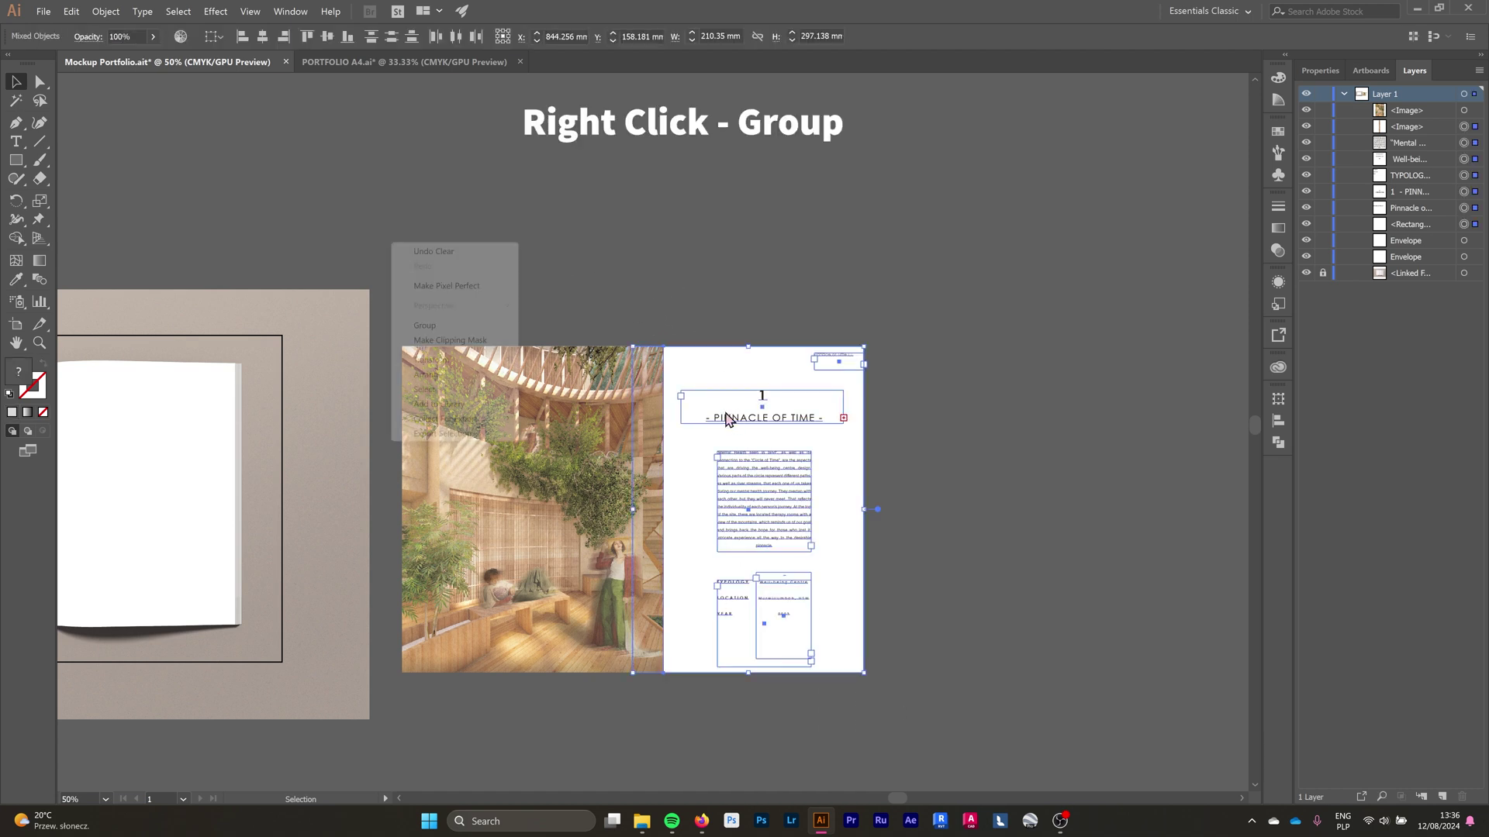
click(424, 326)
Bring the envelope mesh on the book's left page to the front of the stacking order.
key(ctrl+minus)
key(ctrl+minus)
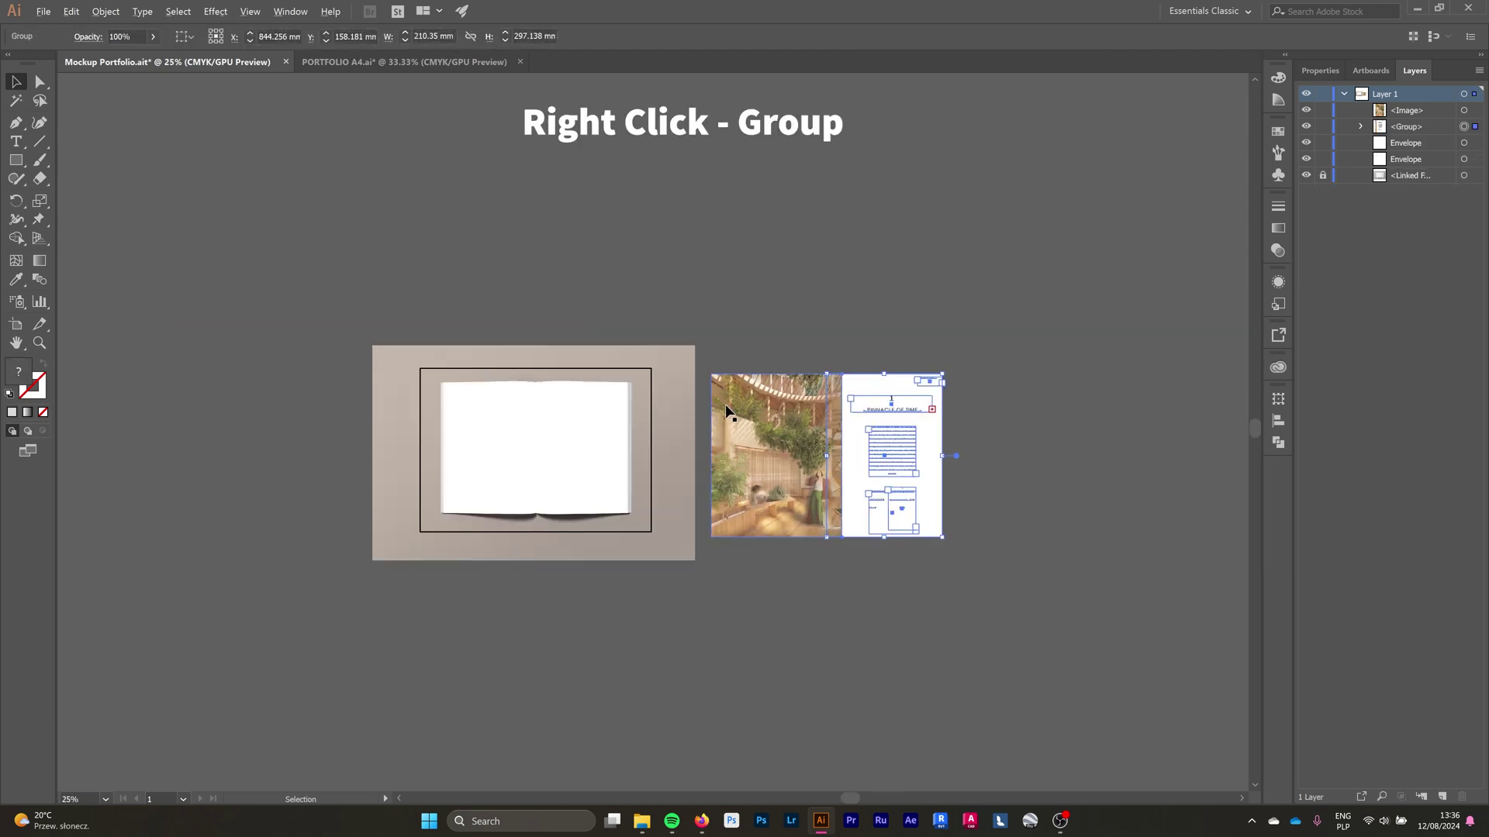
key(ctrl+plus)
click(206, 514)
right_click(260, 505)
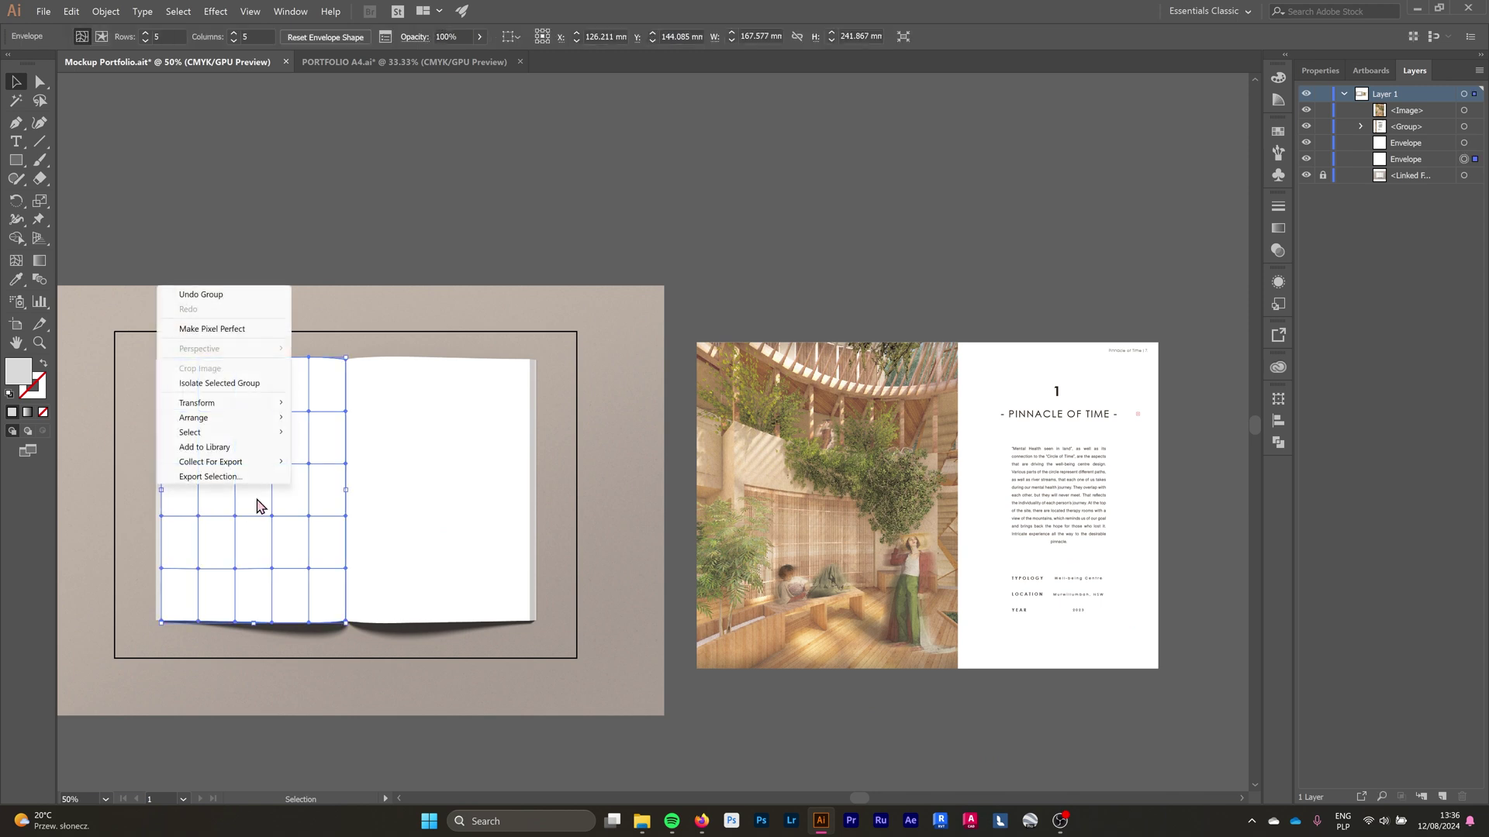
mouse_move(232, 418)
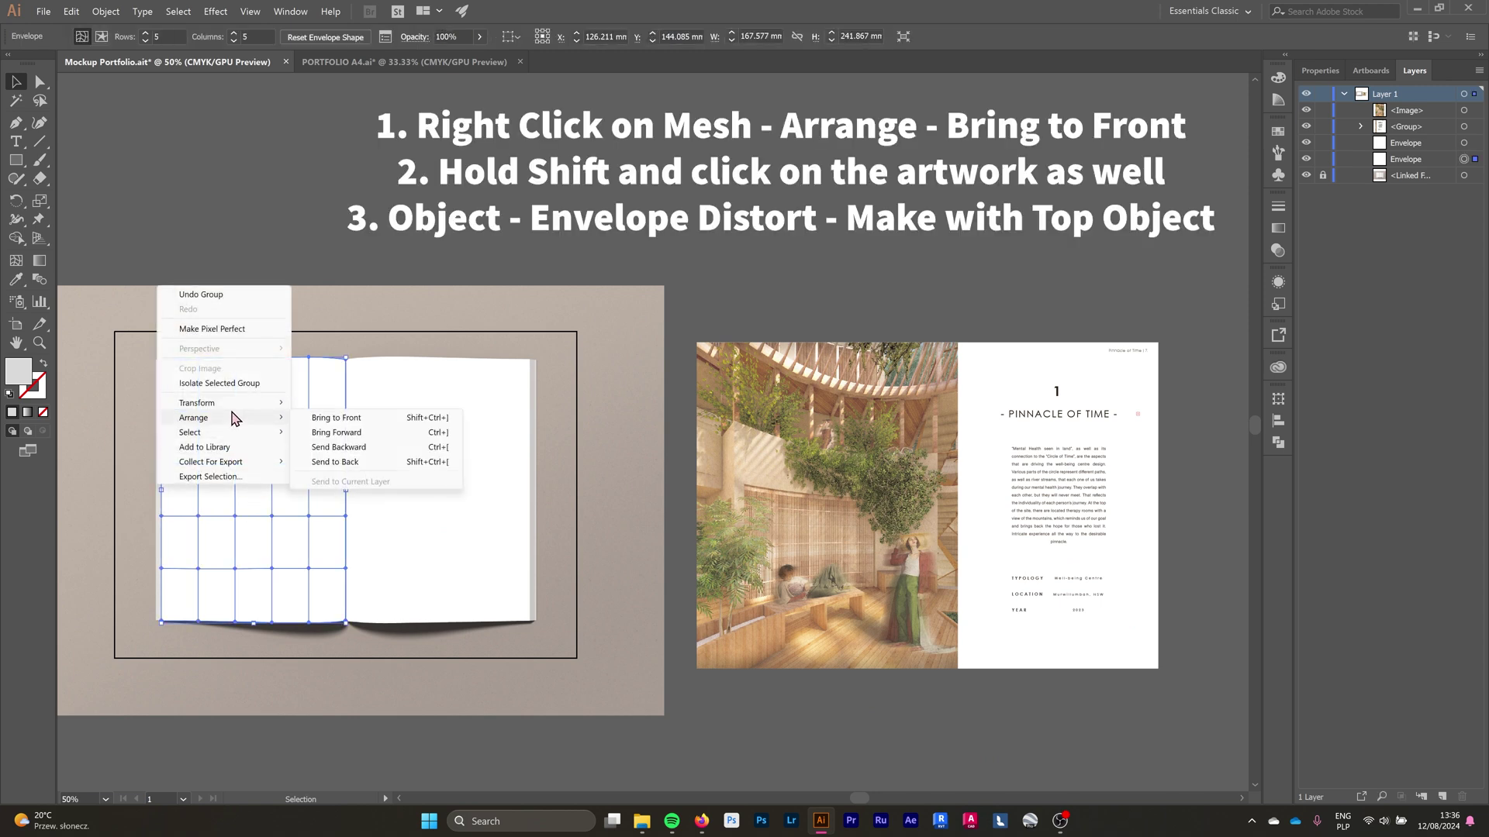
click(348, 418)
Warp the interior image into the left page's mesh using Envelope Distort, Make with Top Object.
shift+click(855, 439)
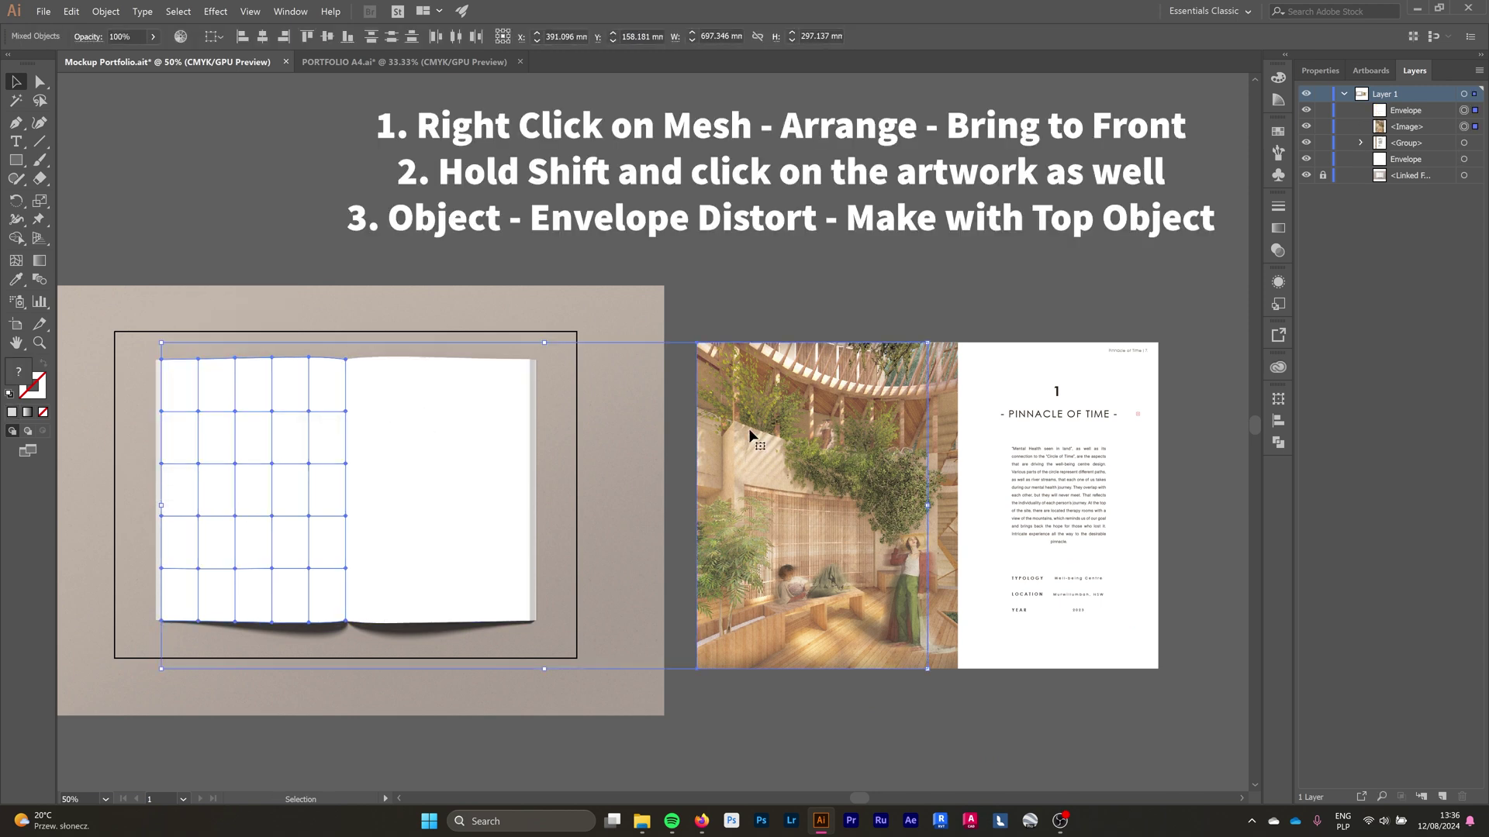
click(106, 10)
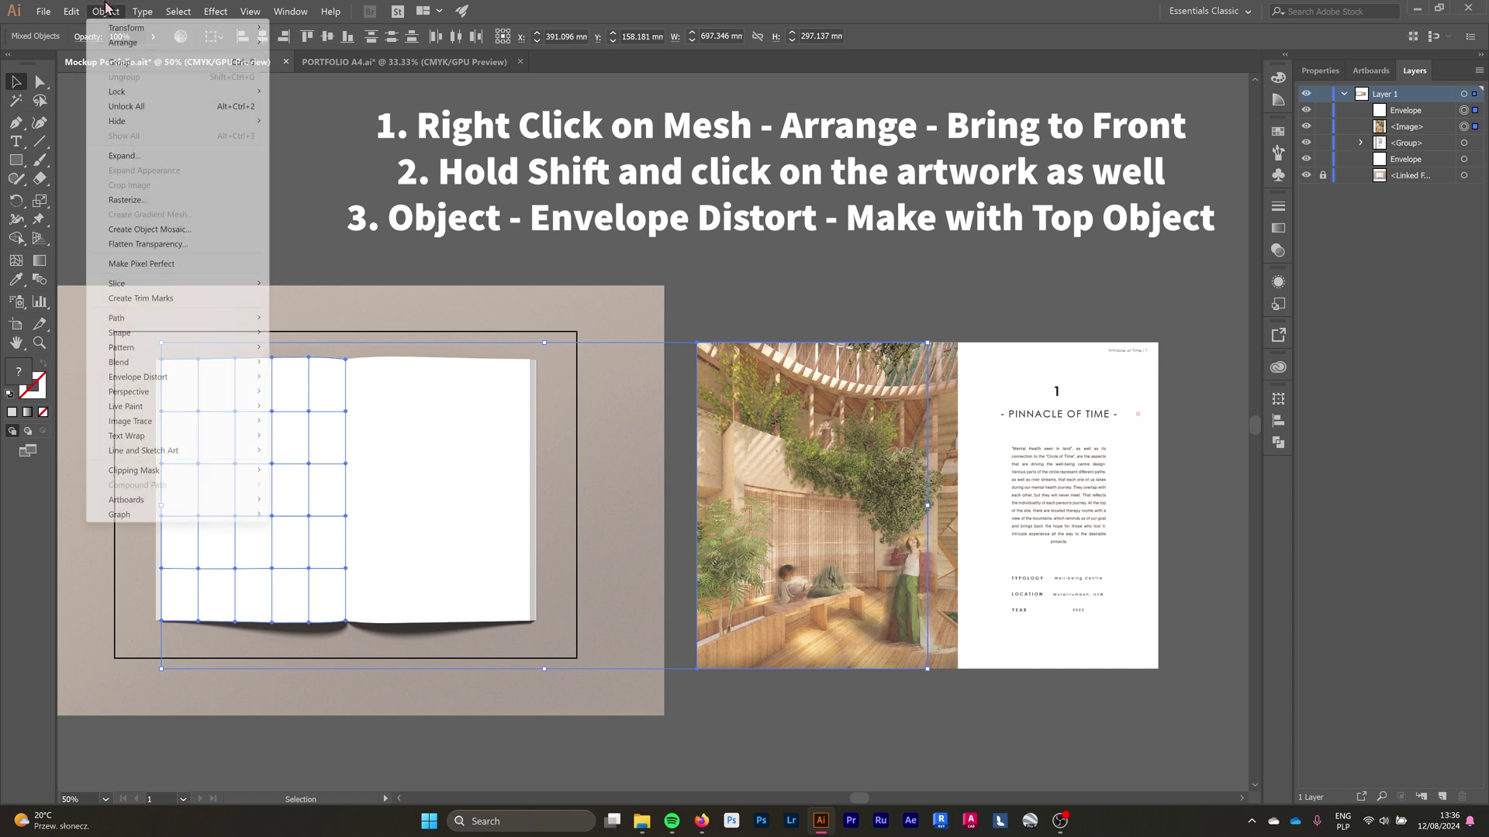
mouse_move(166, 377)
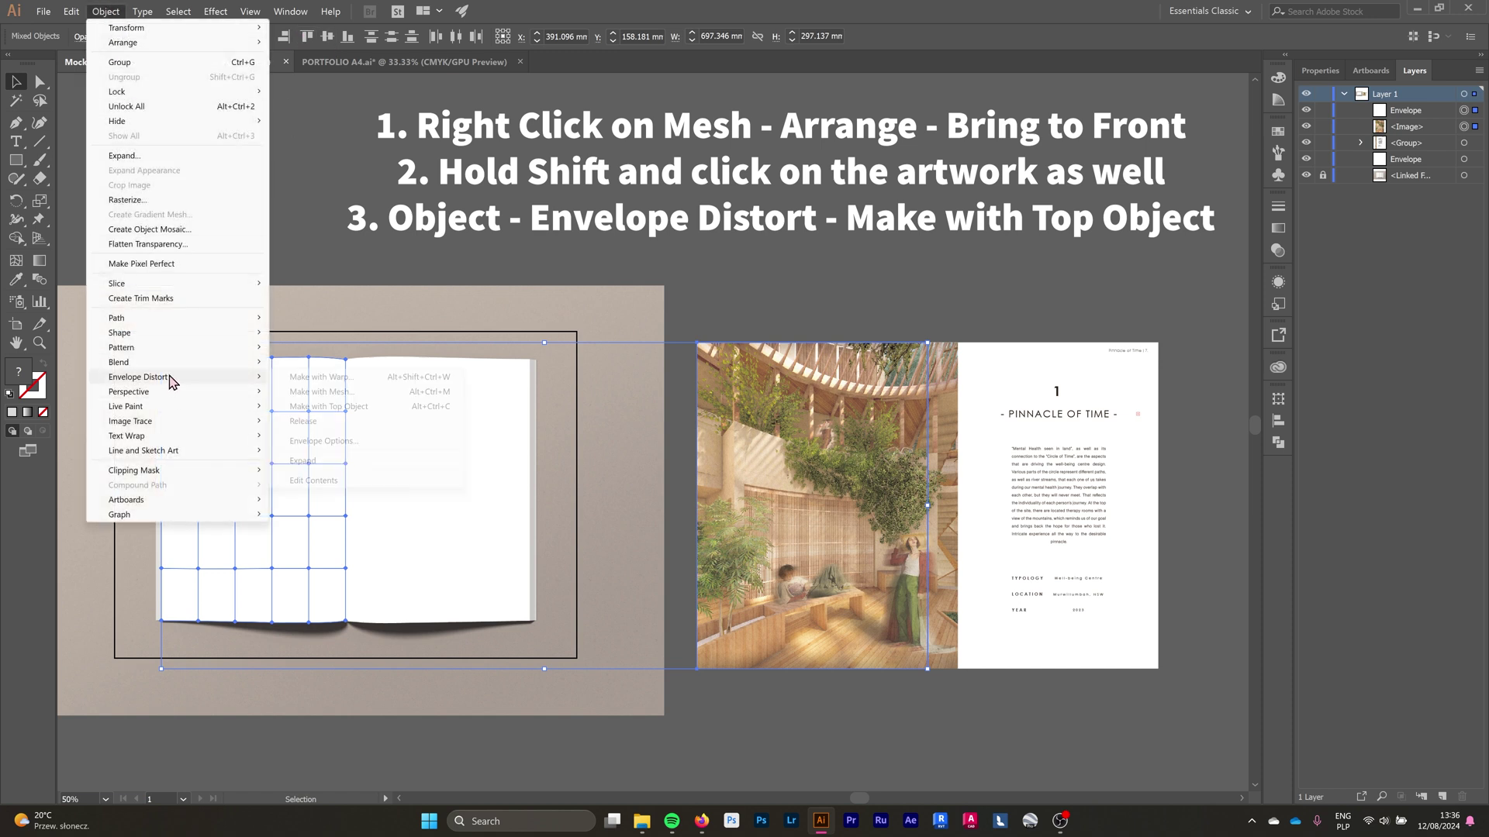
click(336, 408)
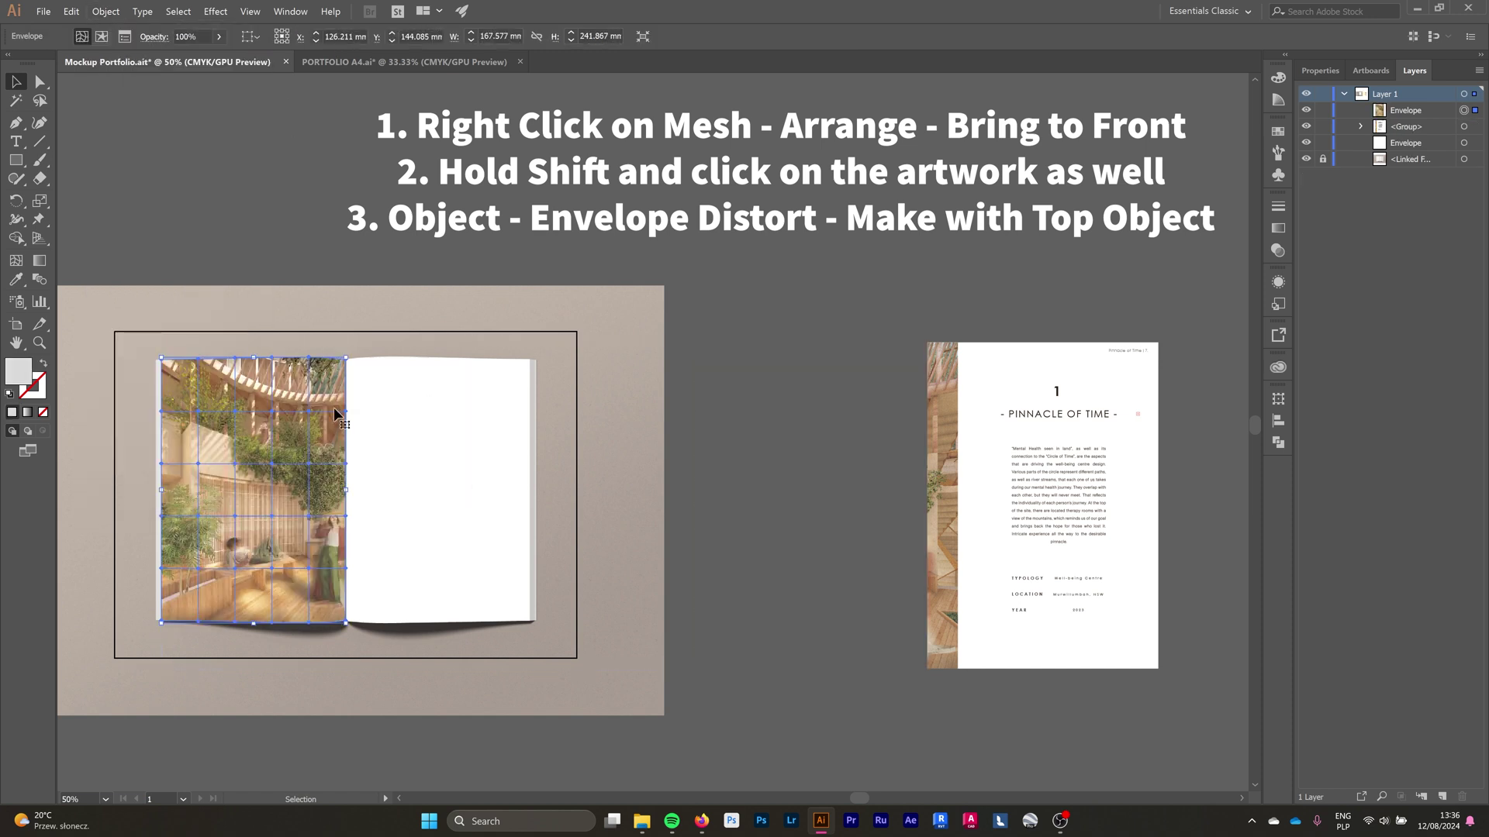
click(329, 220)
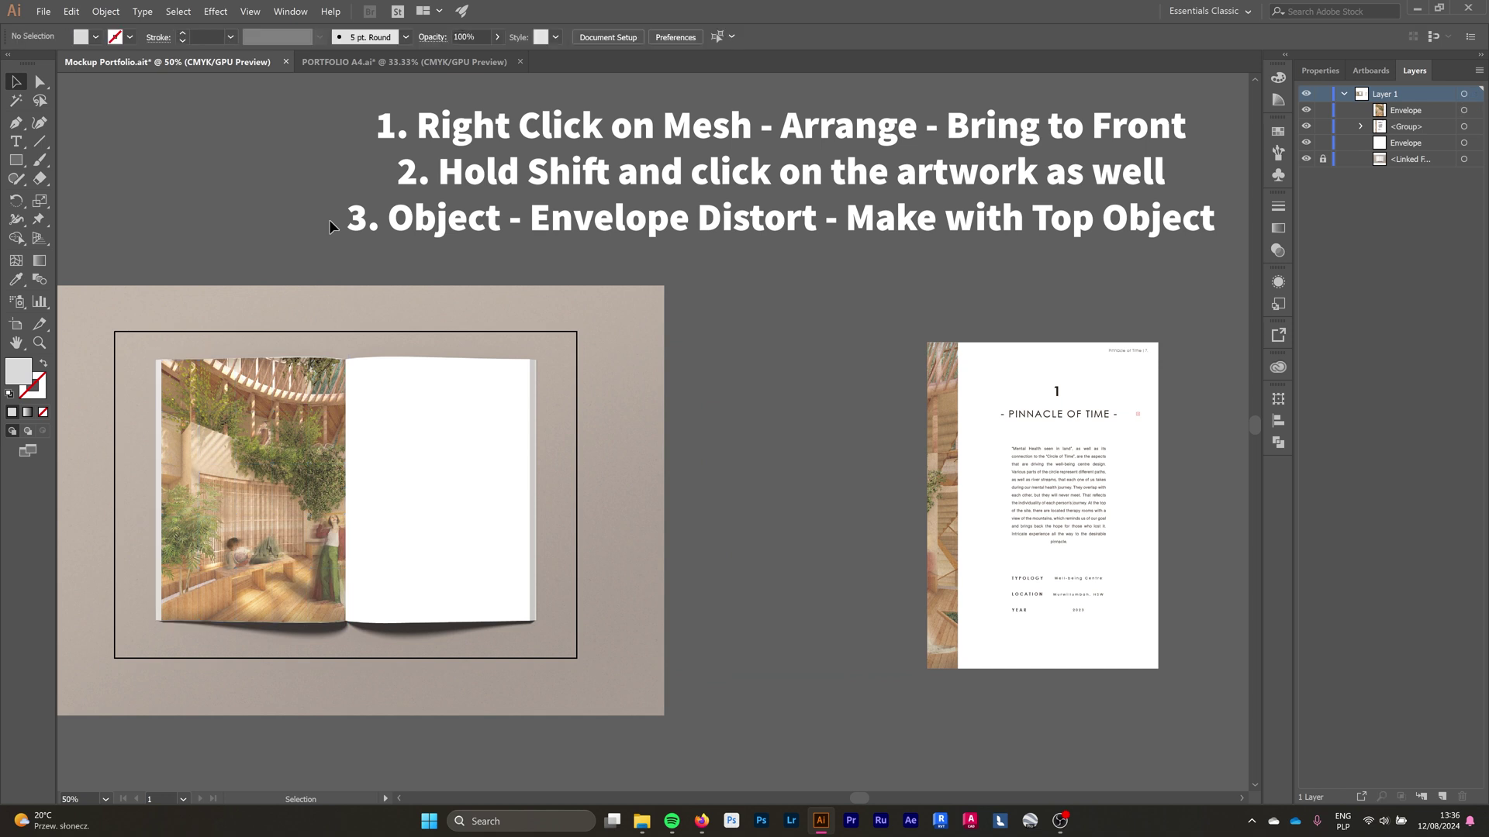
Bring the right page's mesh to the front and warp the grouped text page into it with Envelope Distort, Make with Top Object.
right_click(405, 453)
mouse_move(341, 377)
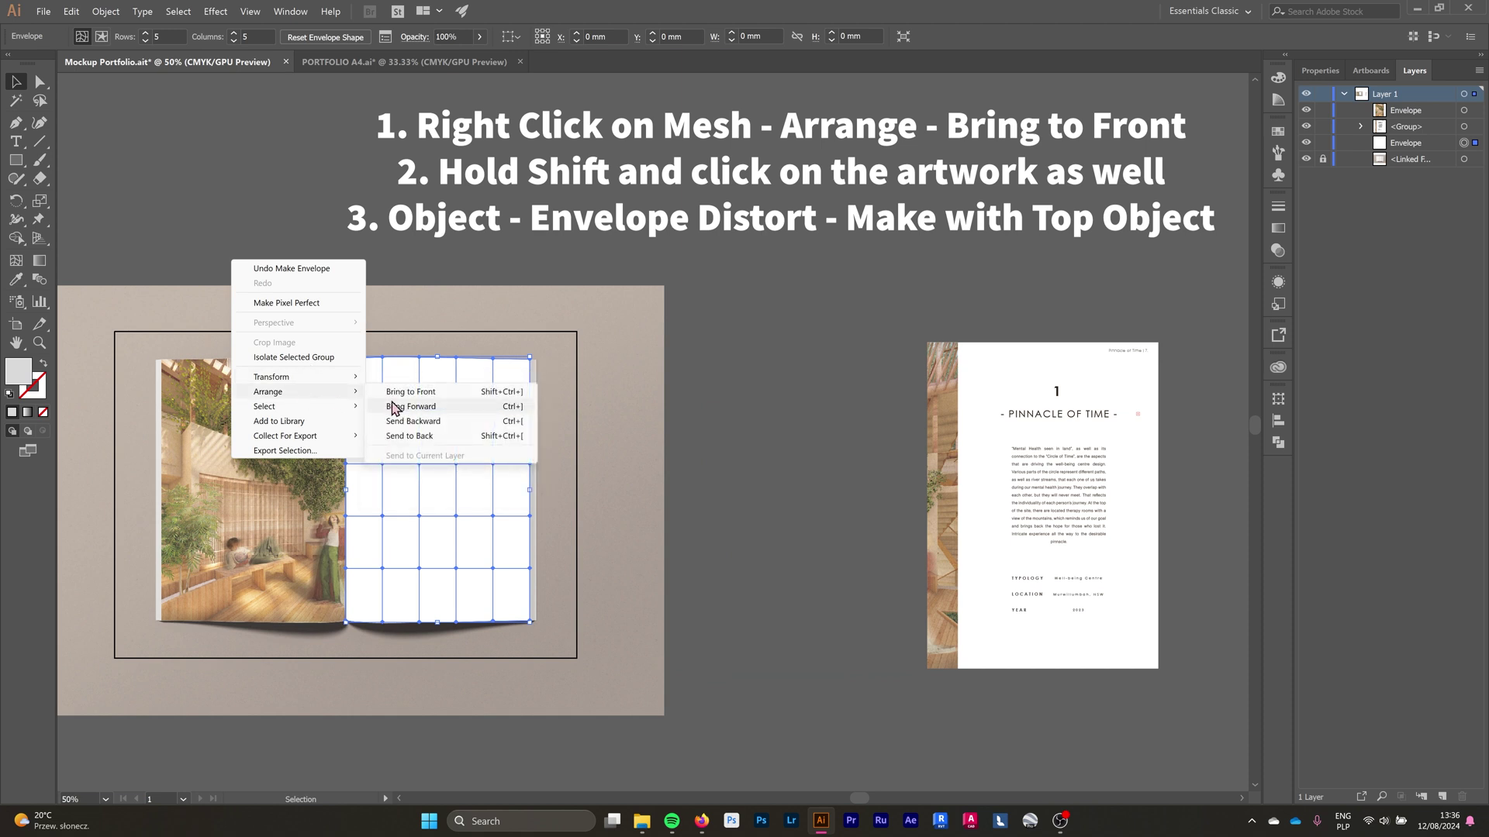
click(412, 391)
shift+click(961, 453)
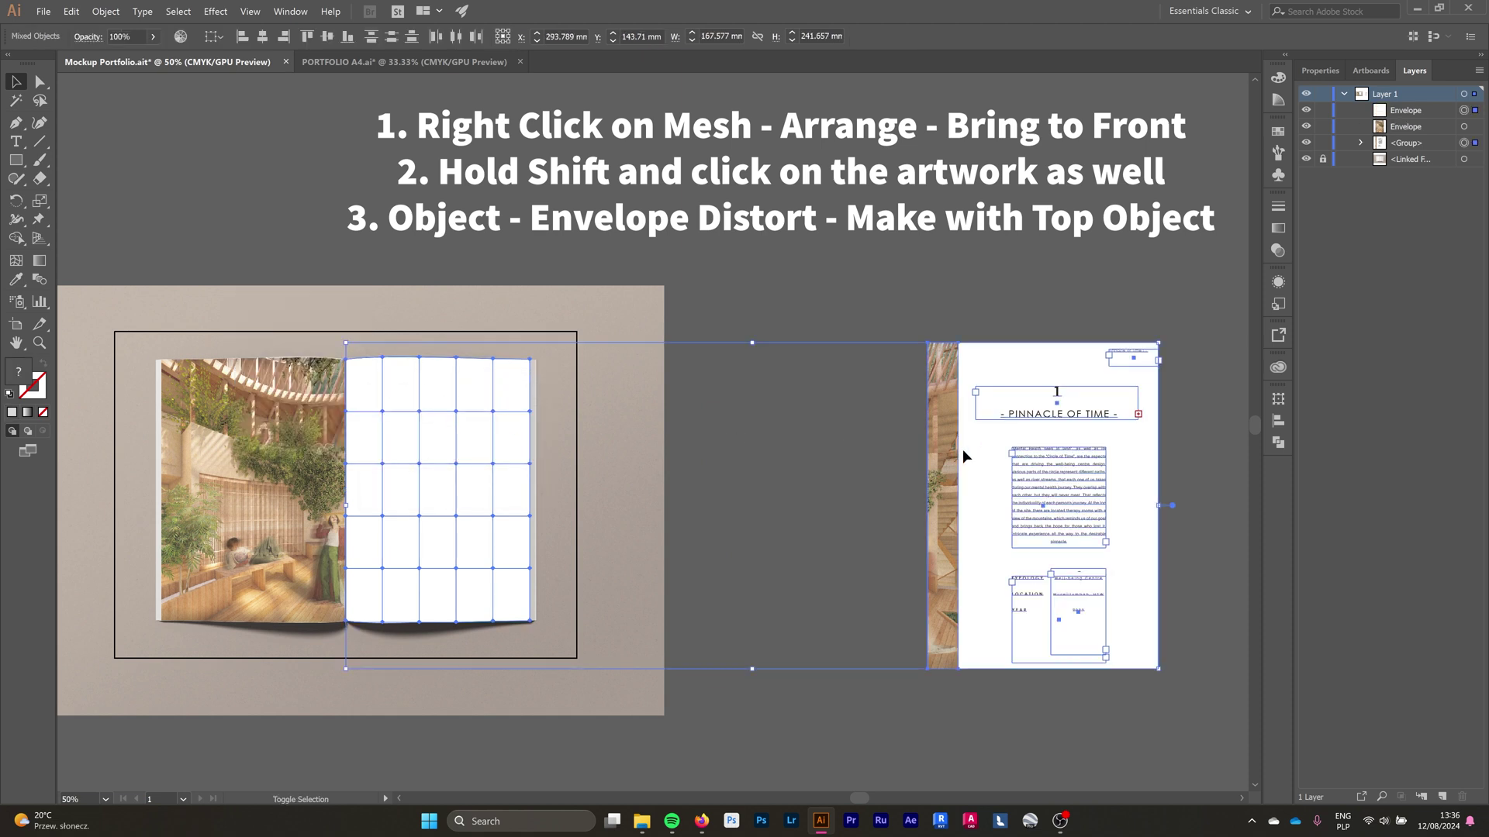
click(106, 11)
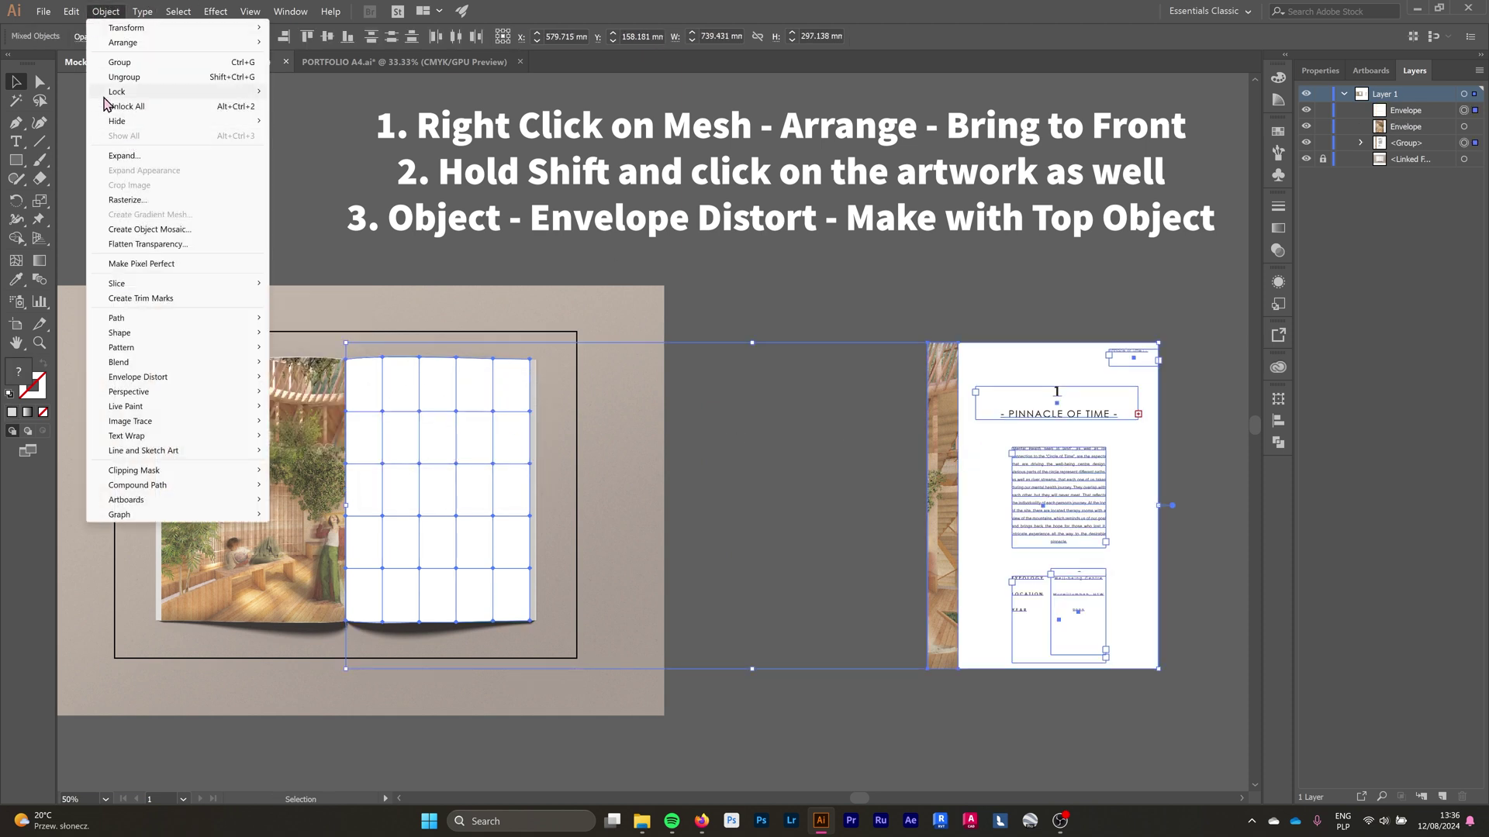
mouse_move(175, 379)
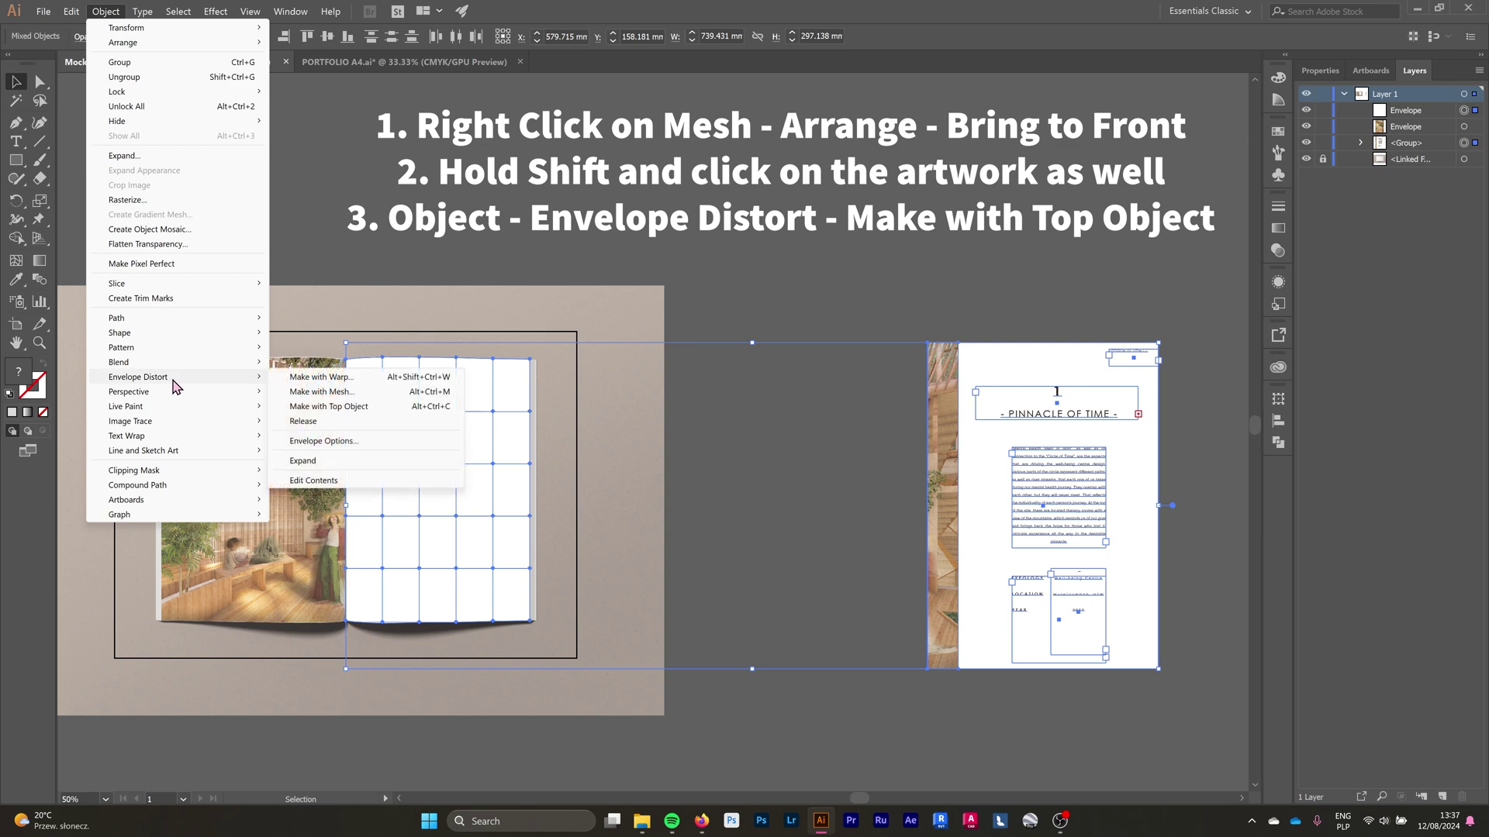
click(318, 405)
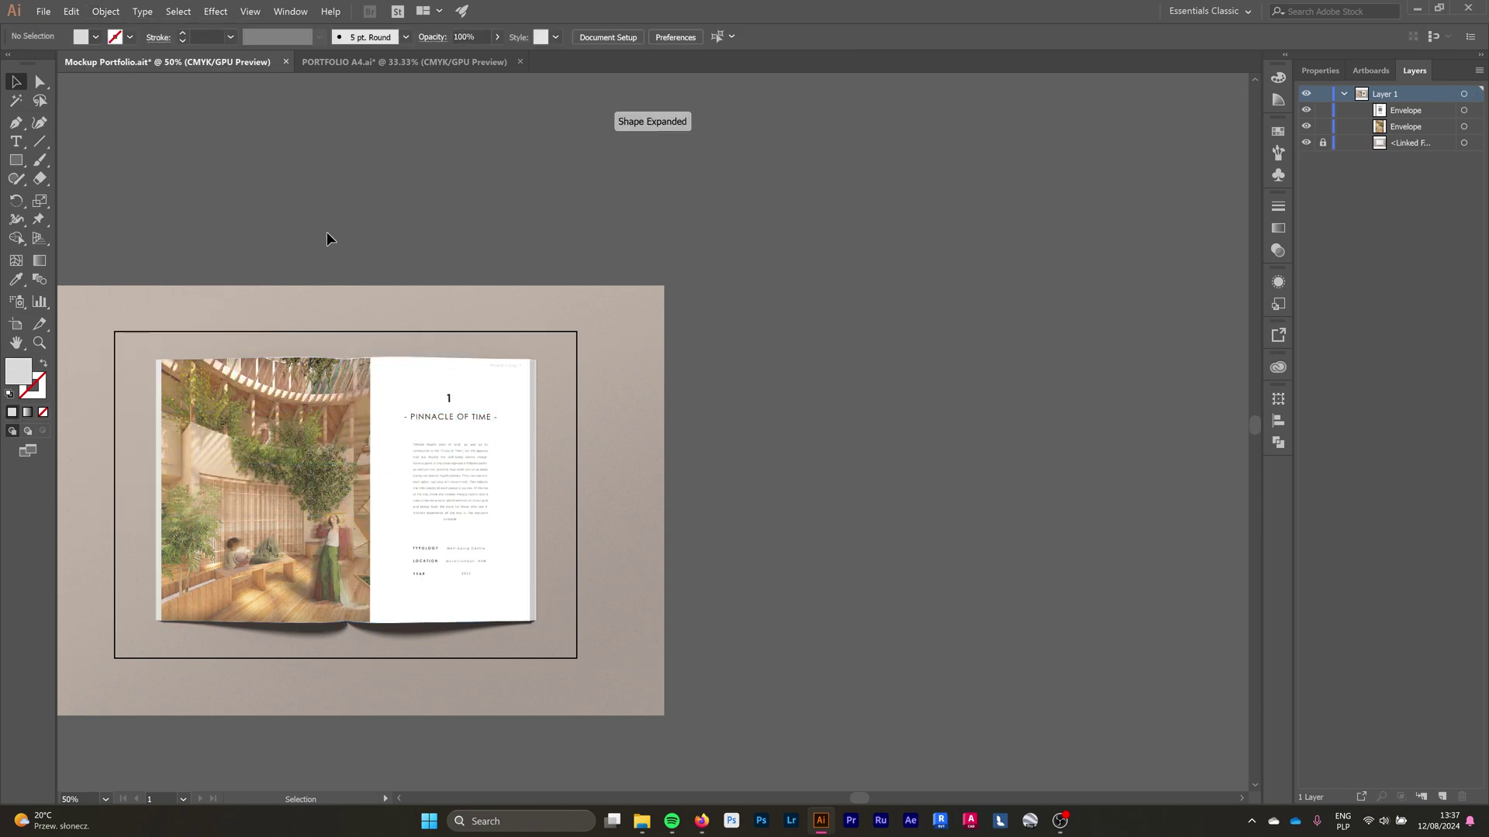
Set the blending mode of both warped page envelopes to Multiply.
scroll(148, 548, up, 1)
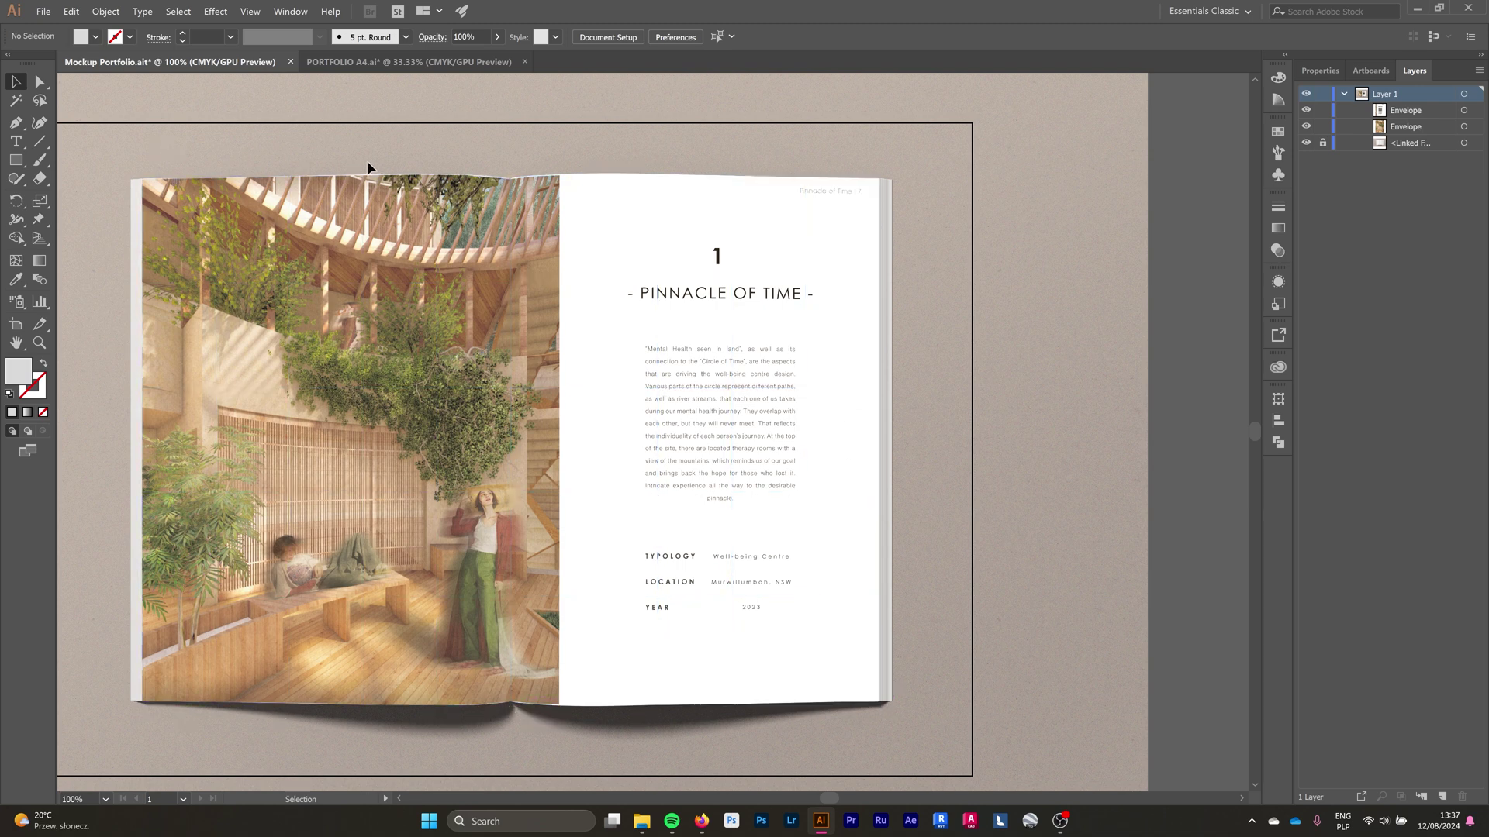
scroll(466, 290, down, 1)
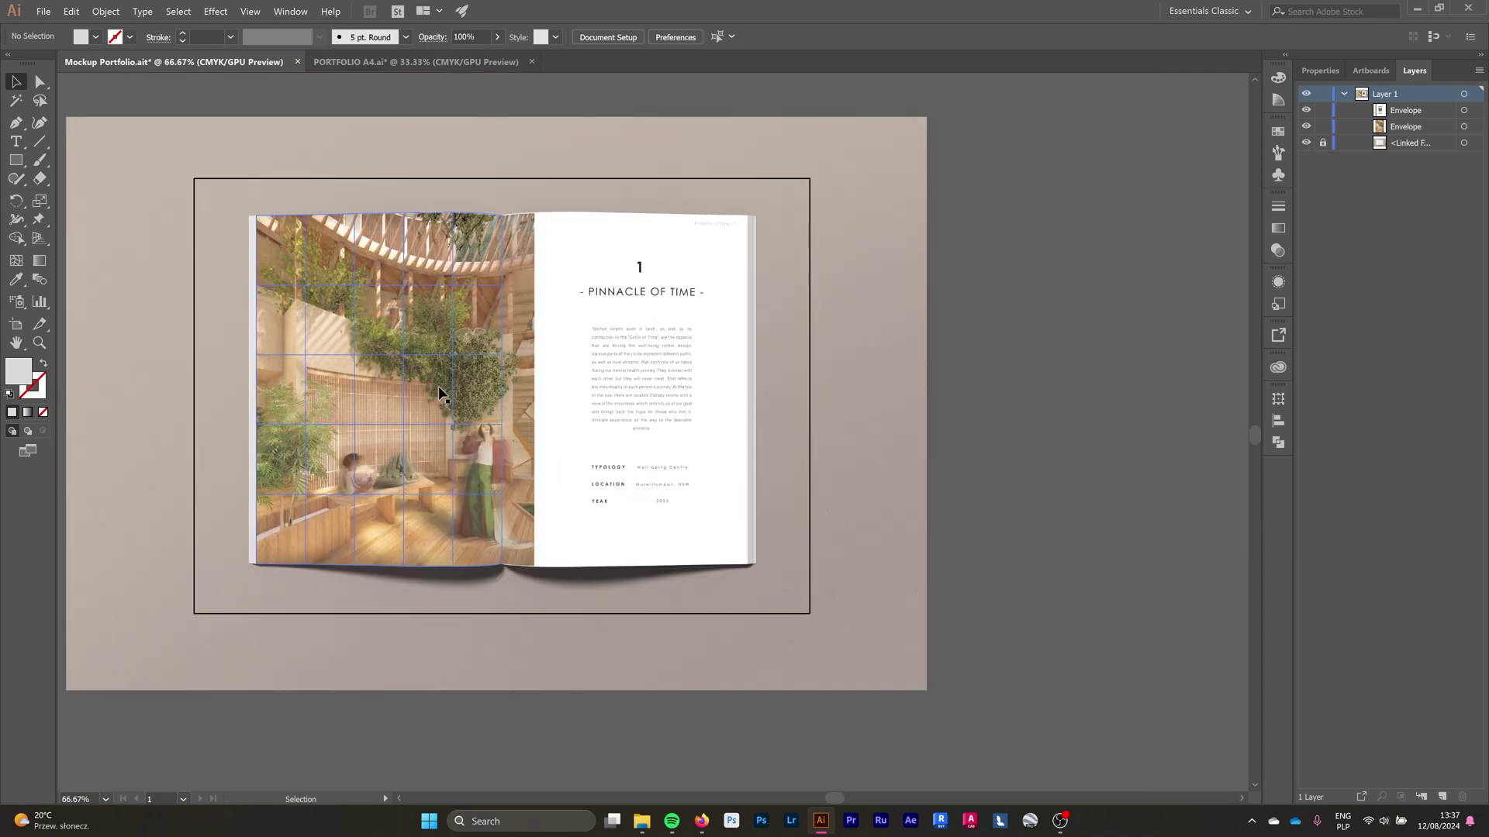
click(367, 395)
shift+click(615, 357)
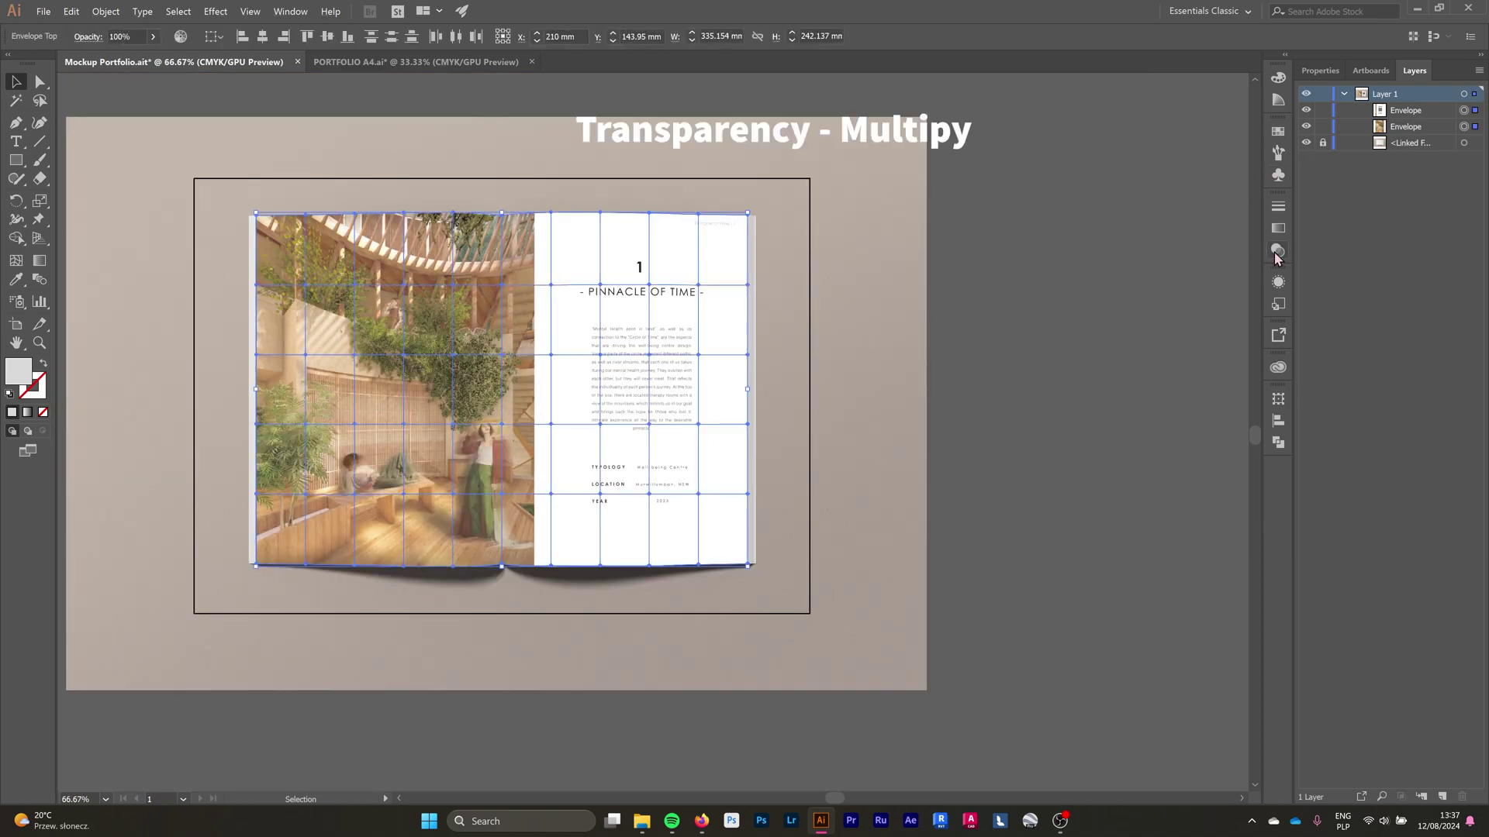
click(1277, 253)
click(1142, 225)
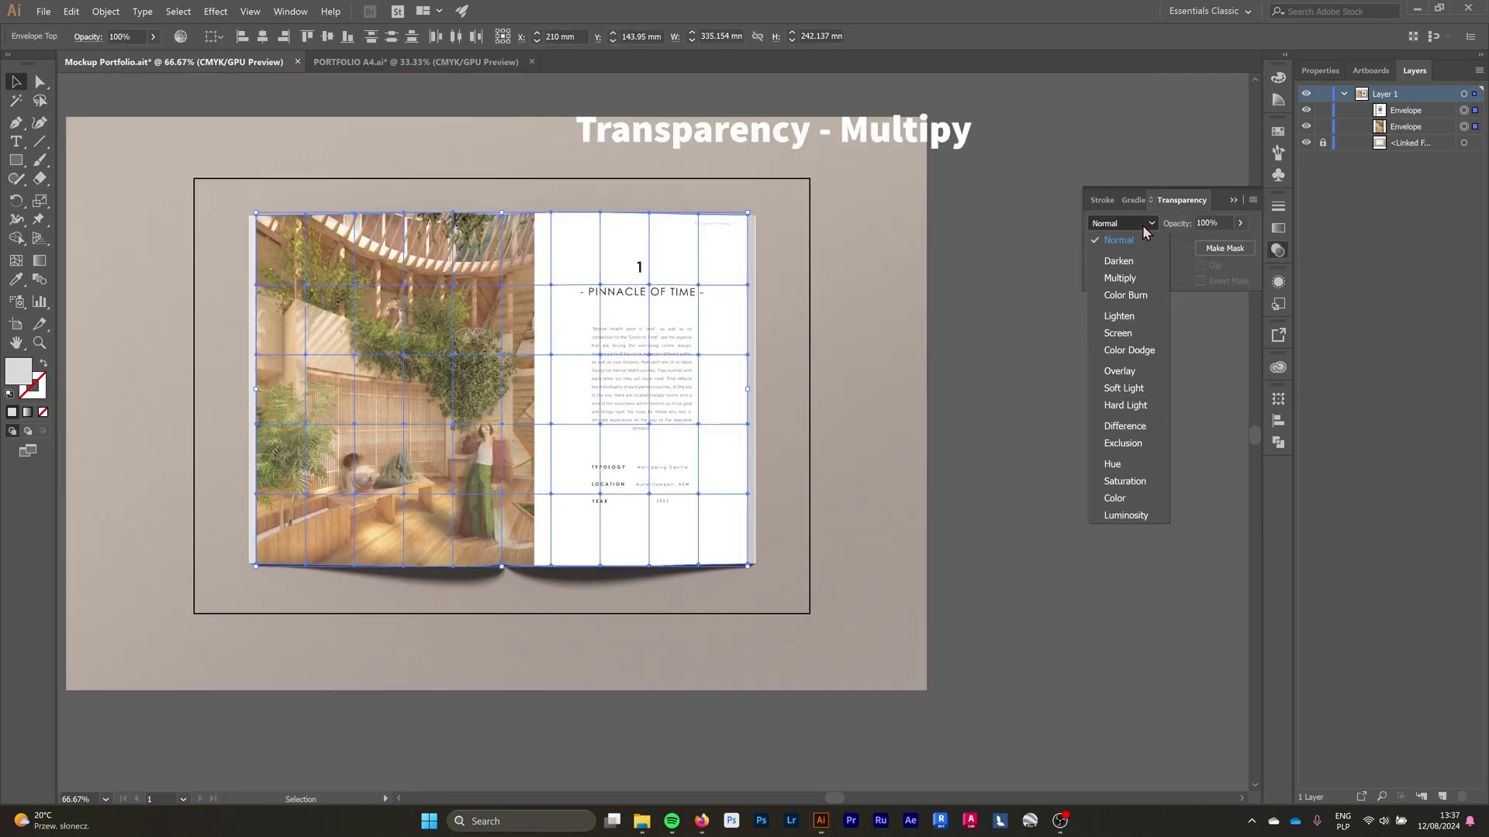
click(1124, 285)
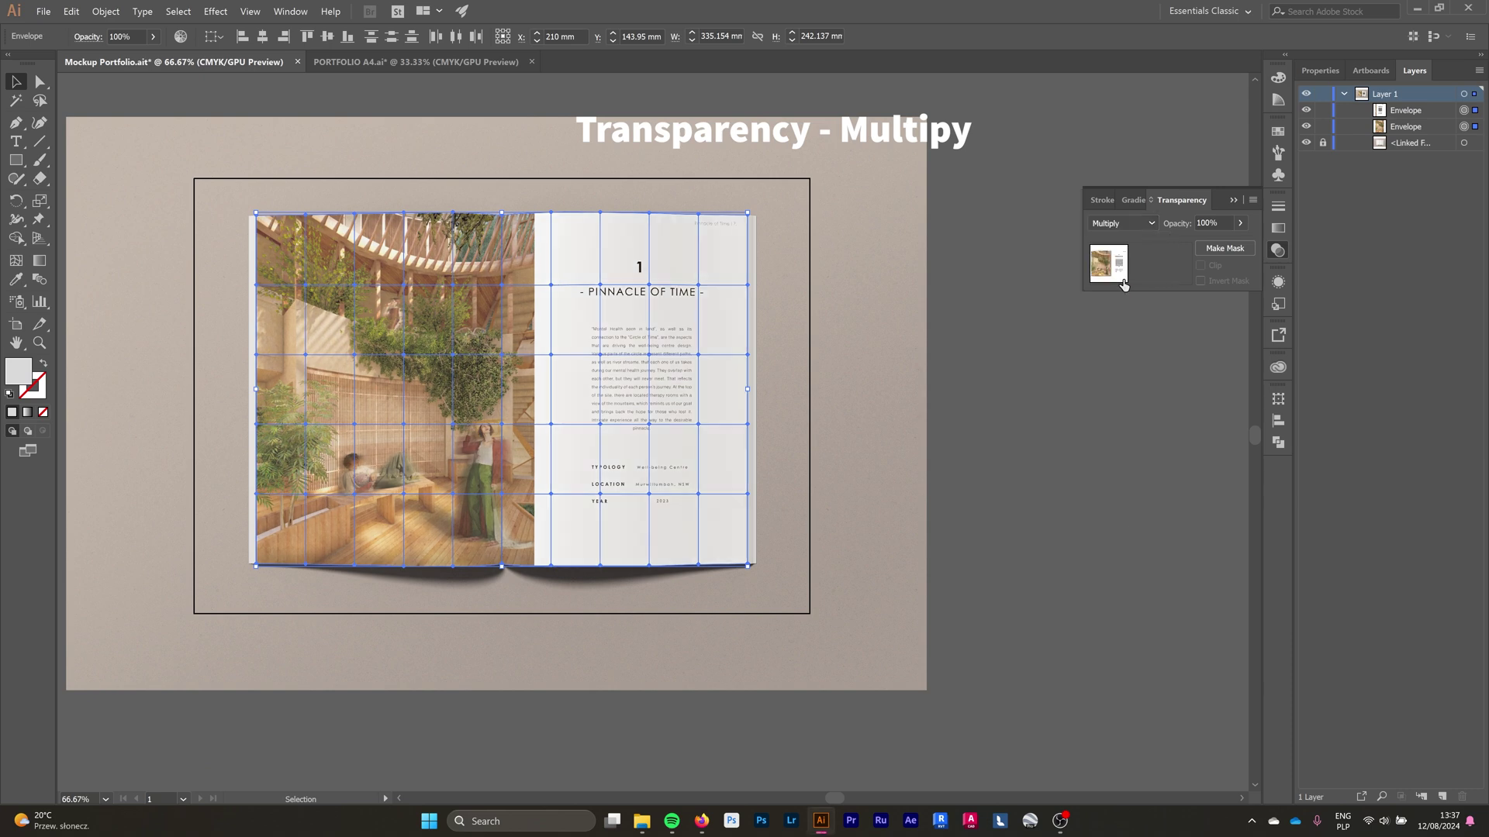
click(1085, 404)
key(ctrl+1)
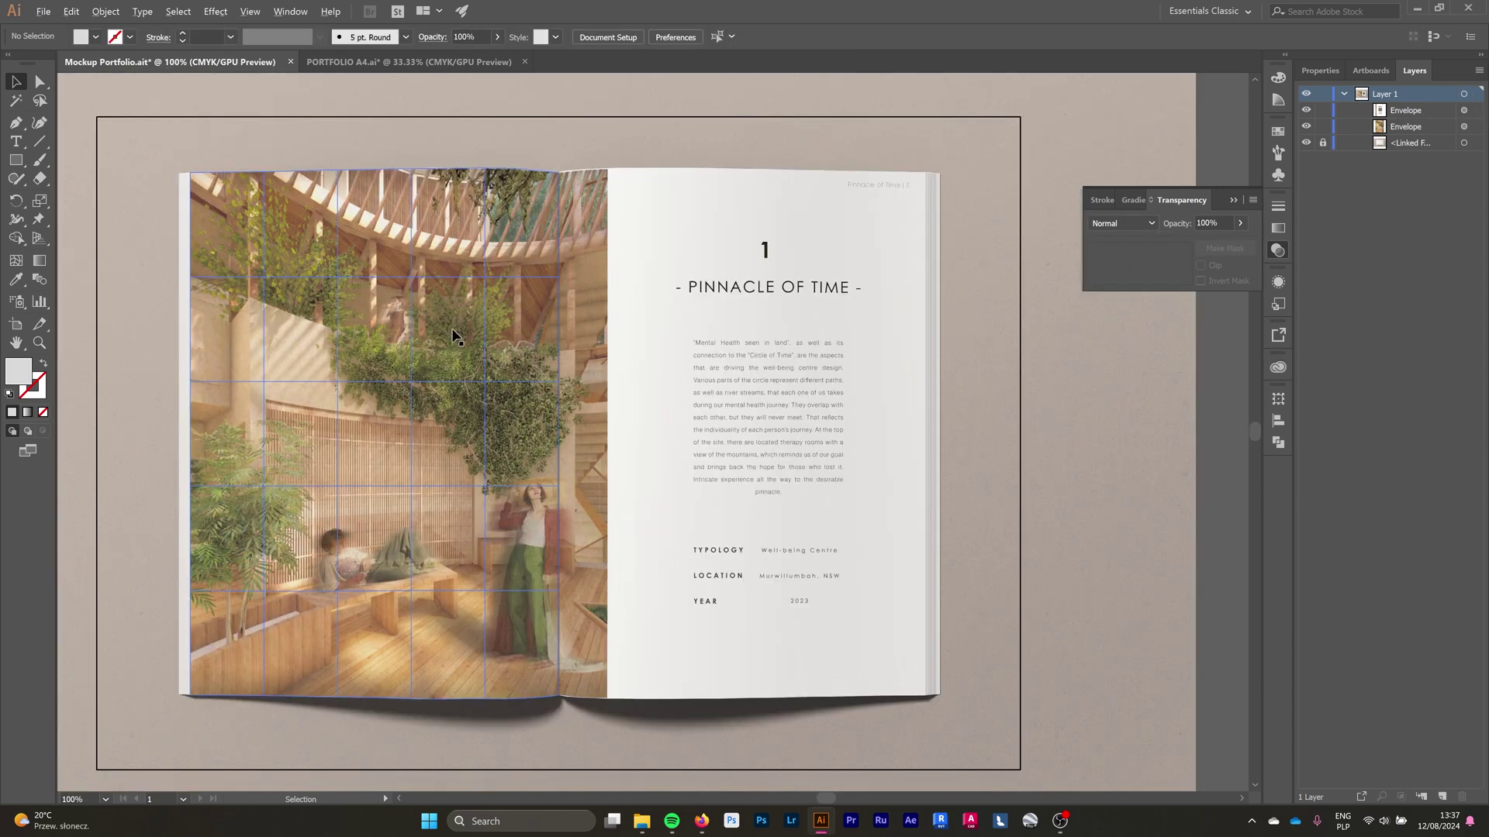
key(ctrl+minus)
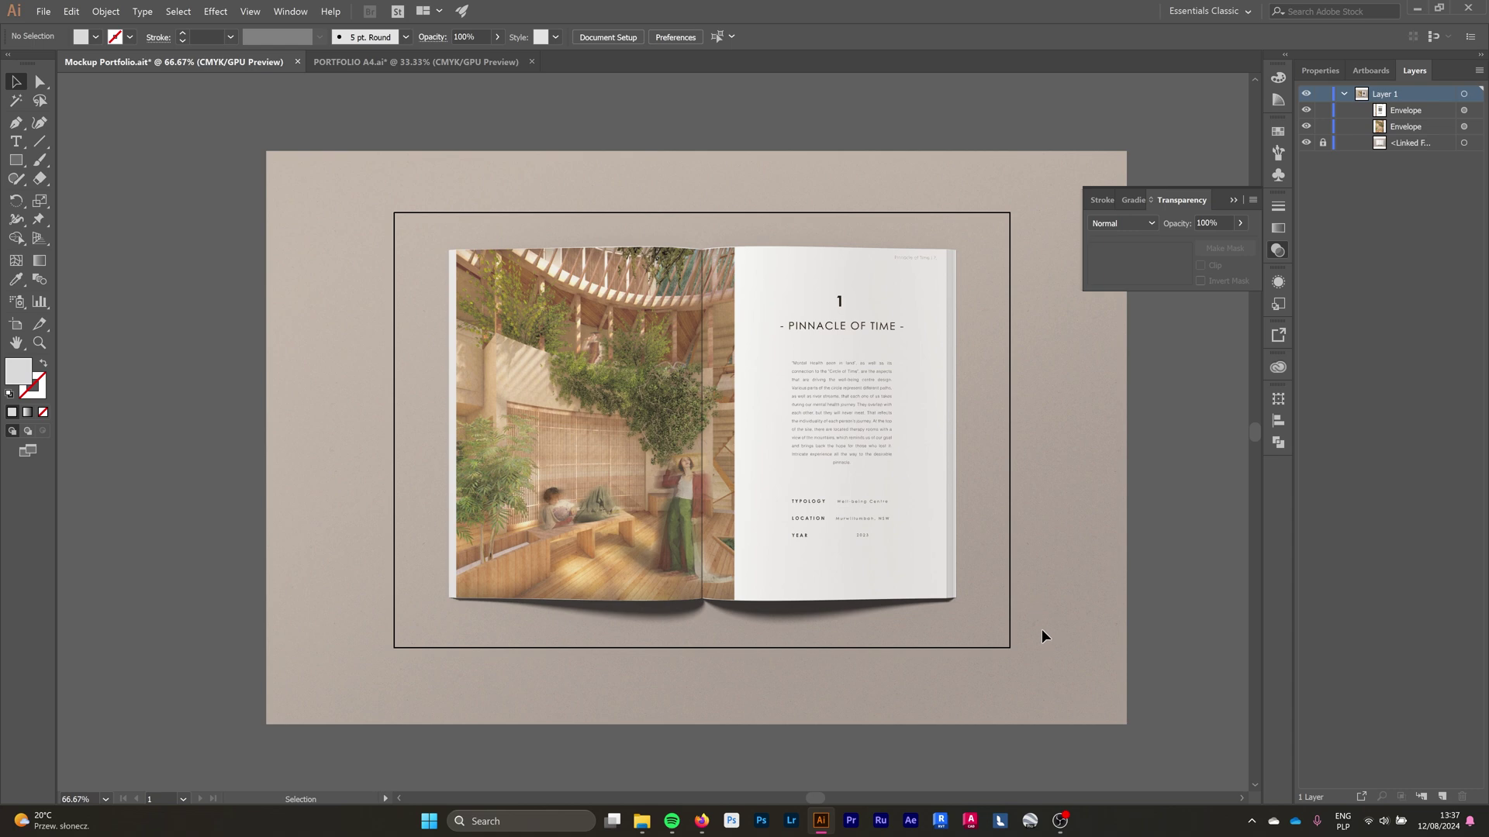
Using Direct Selection, raise the left page mesh's top-edge point at about X 143 mm slightly to meet the paper edge.
scroll(862, 448, up, 2)
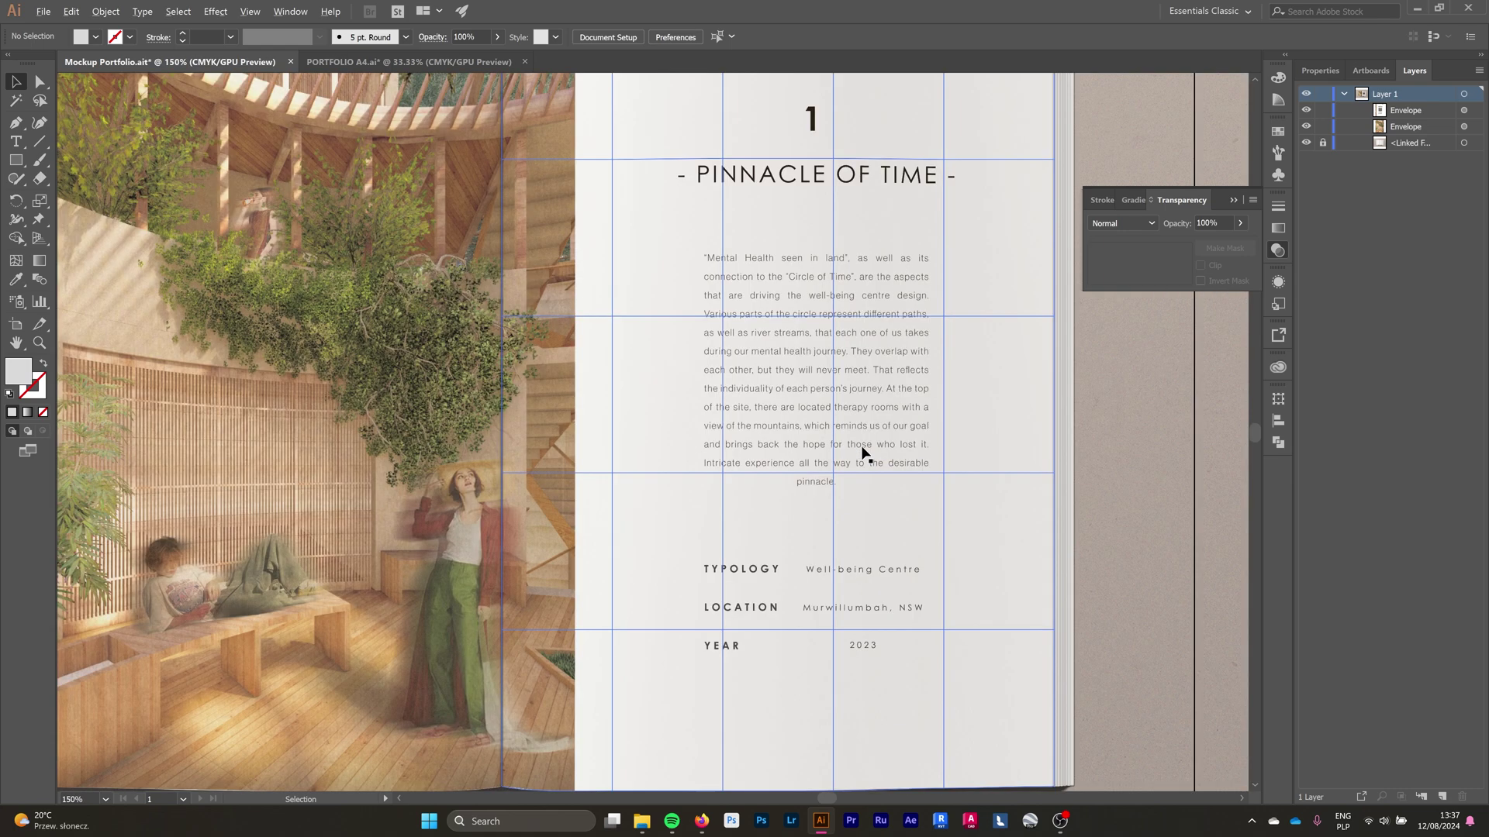
scroll(1132, 569, down, 1)
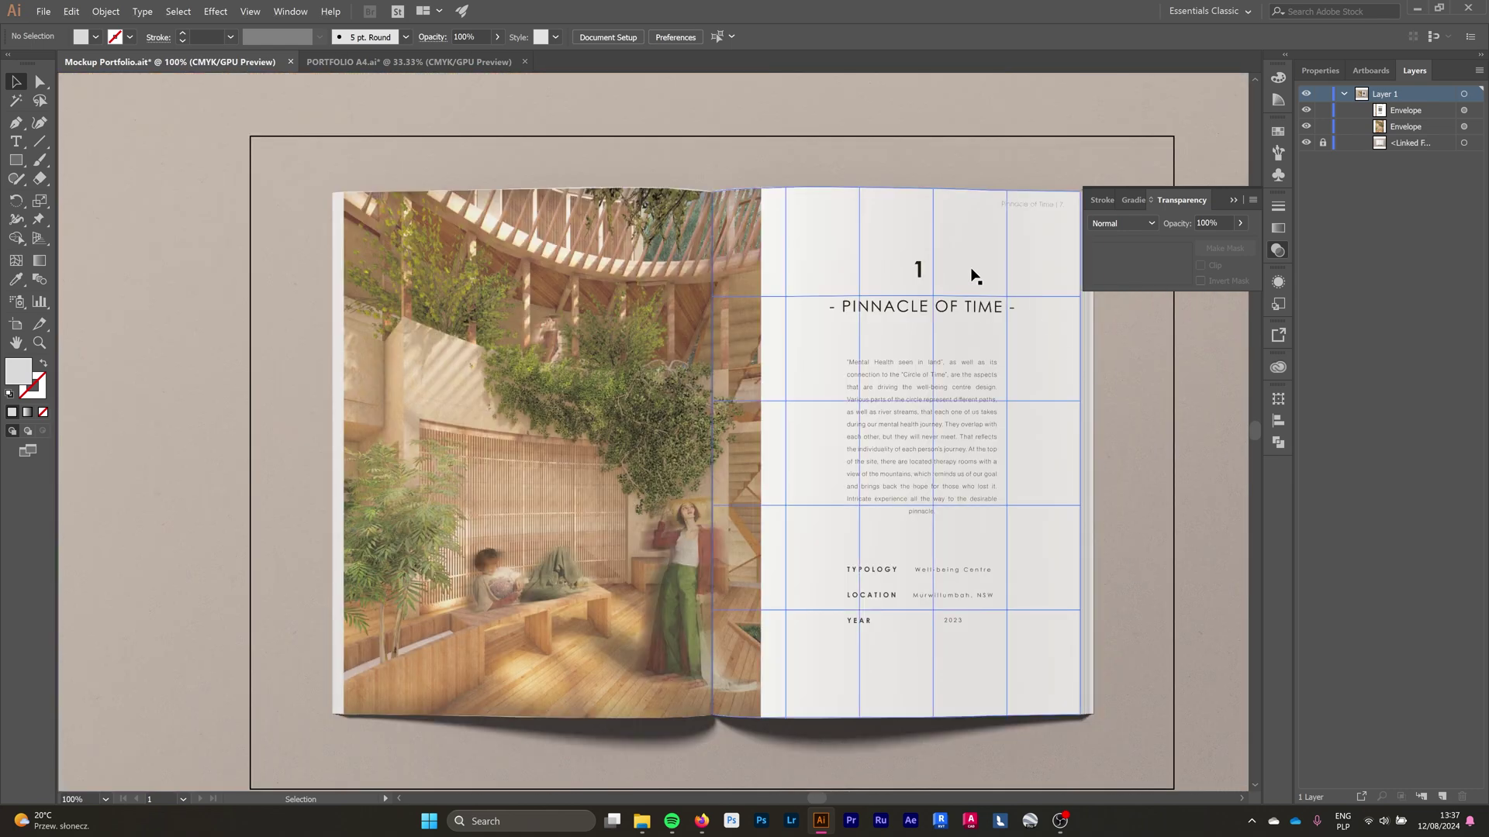
scroll(421, 146, up, 2)
click(426, 218)
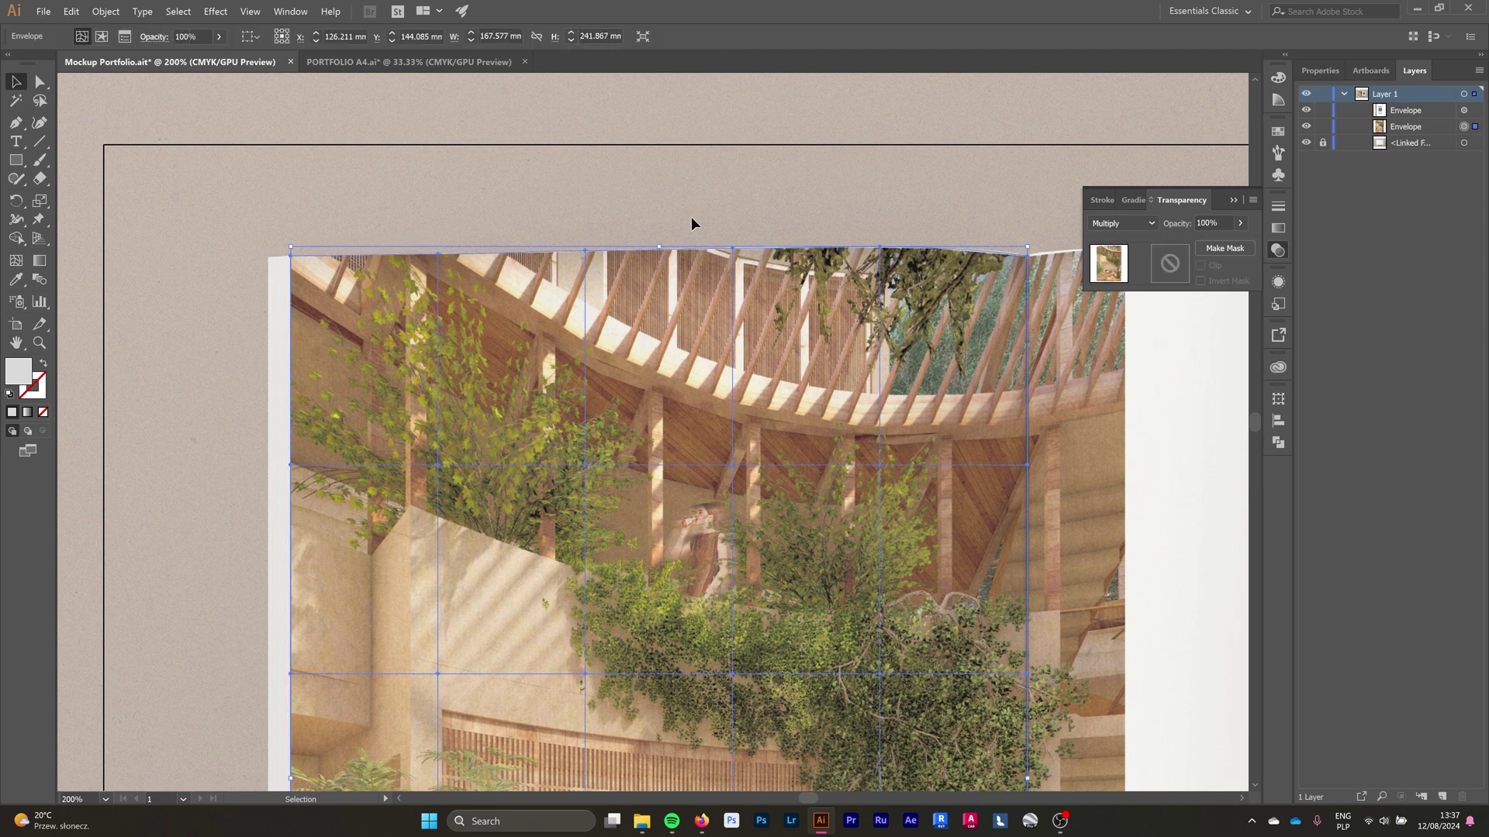
scroll(737, 210, up, 2)
click(41, 82)
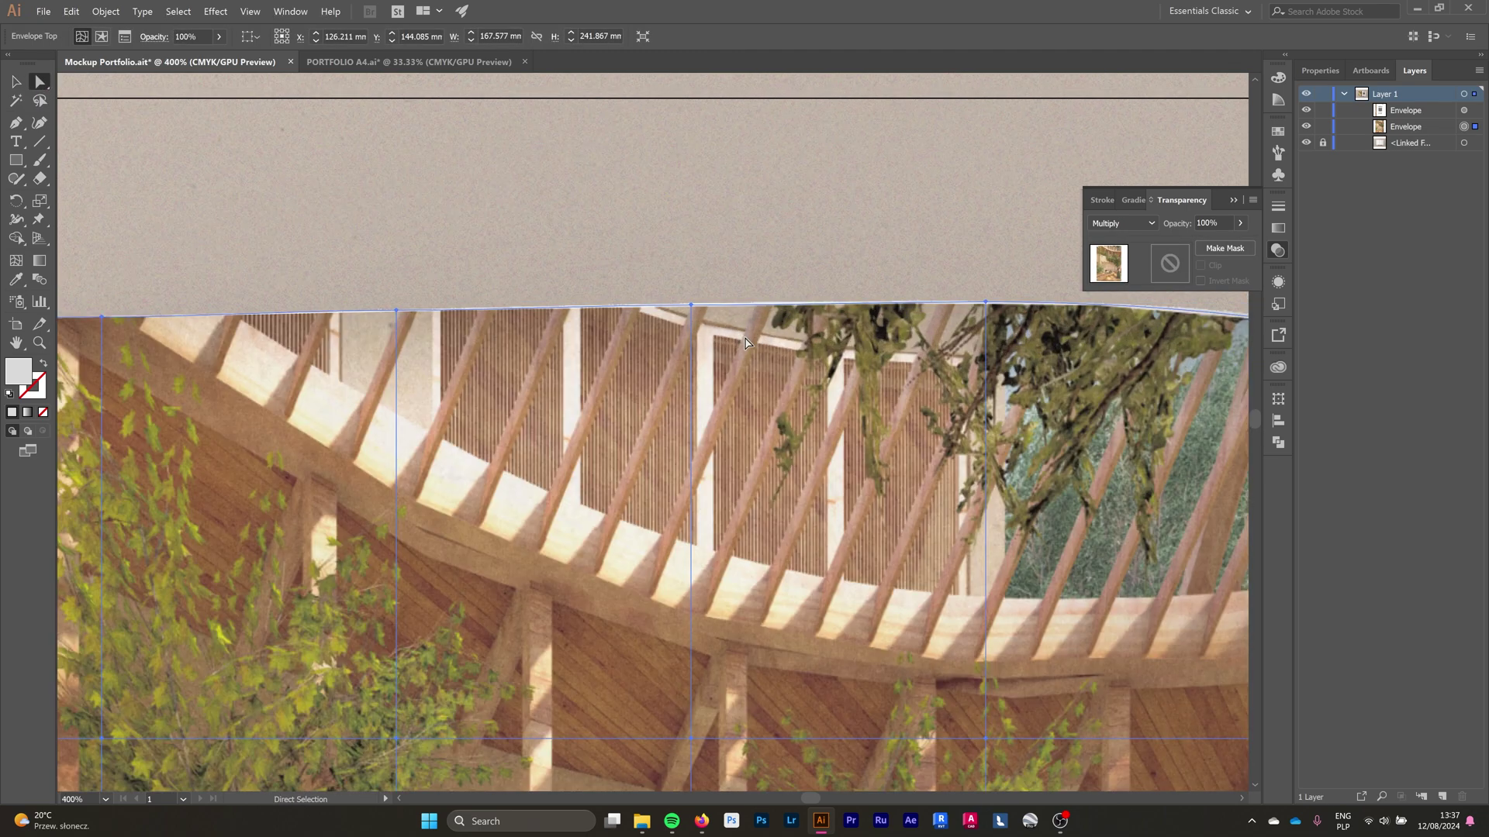
scroll(702, 304, up, 2)
drag(673, 316, 675, 313)
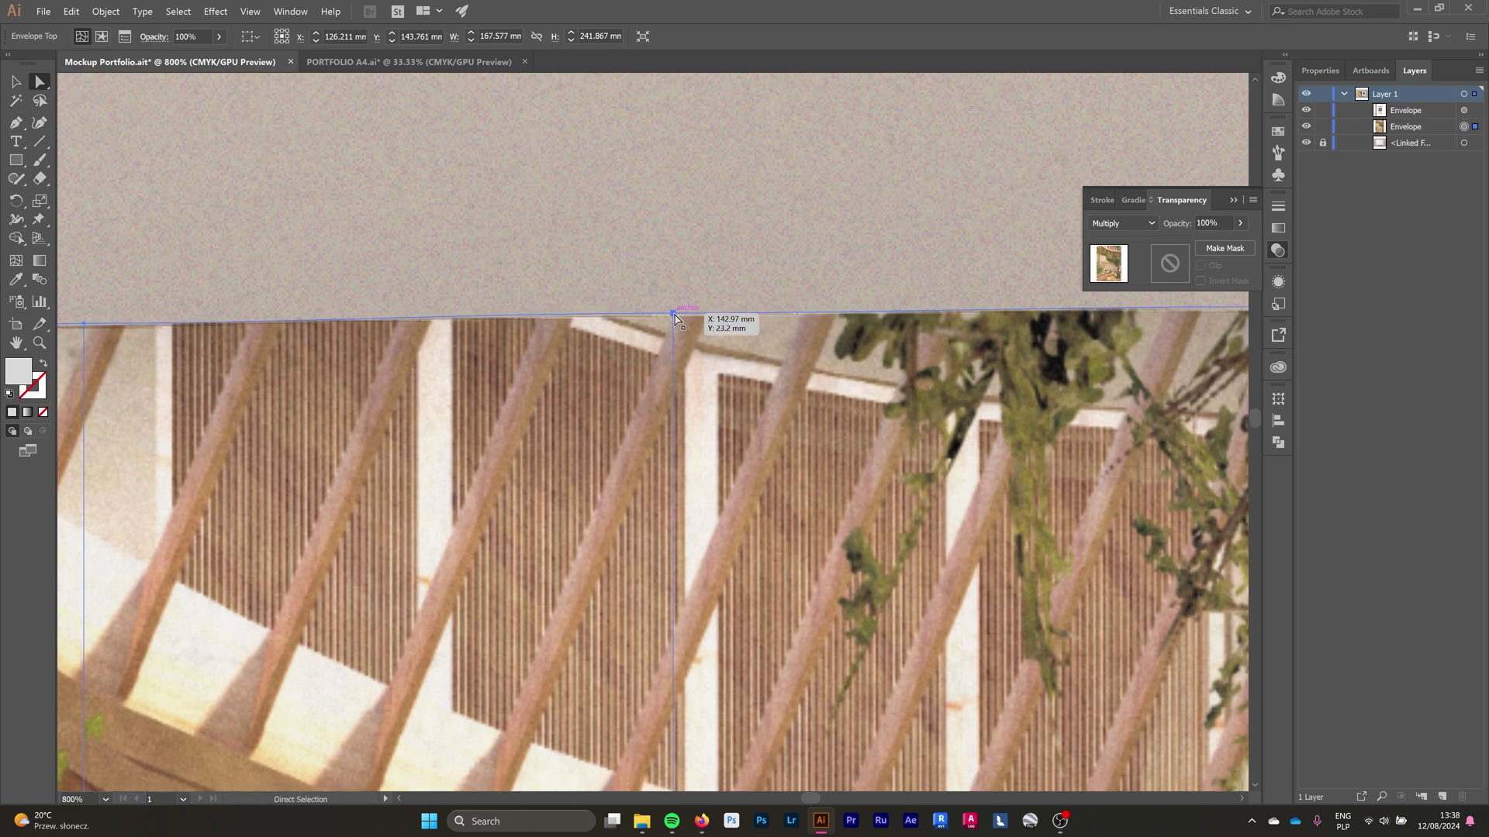
Refine the left page mesh's top edge towards the spine so its curve follows the book's paper edge.
scroll(673, 312, down, 6)
scroll(672, 301, up, 4)
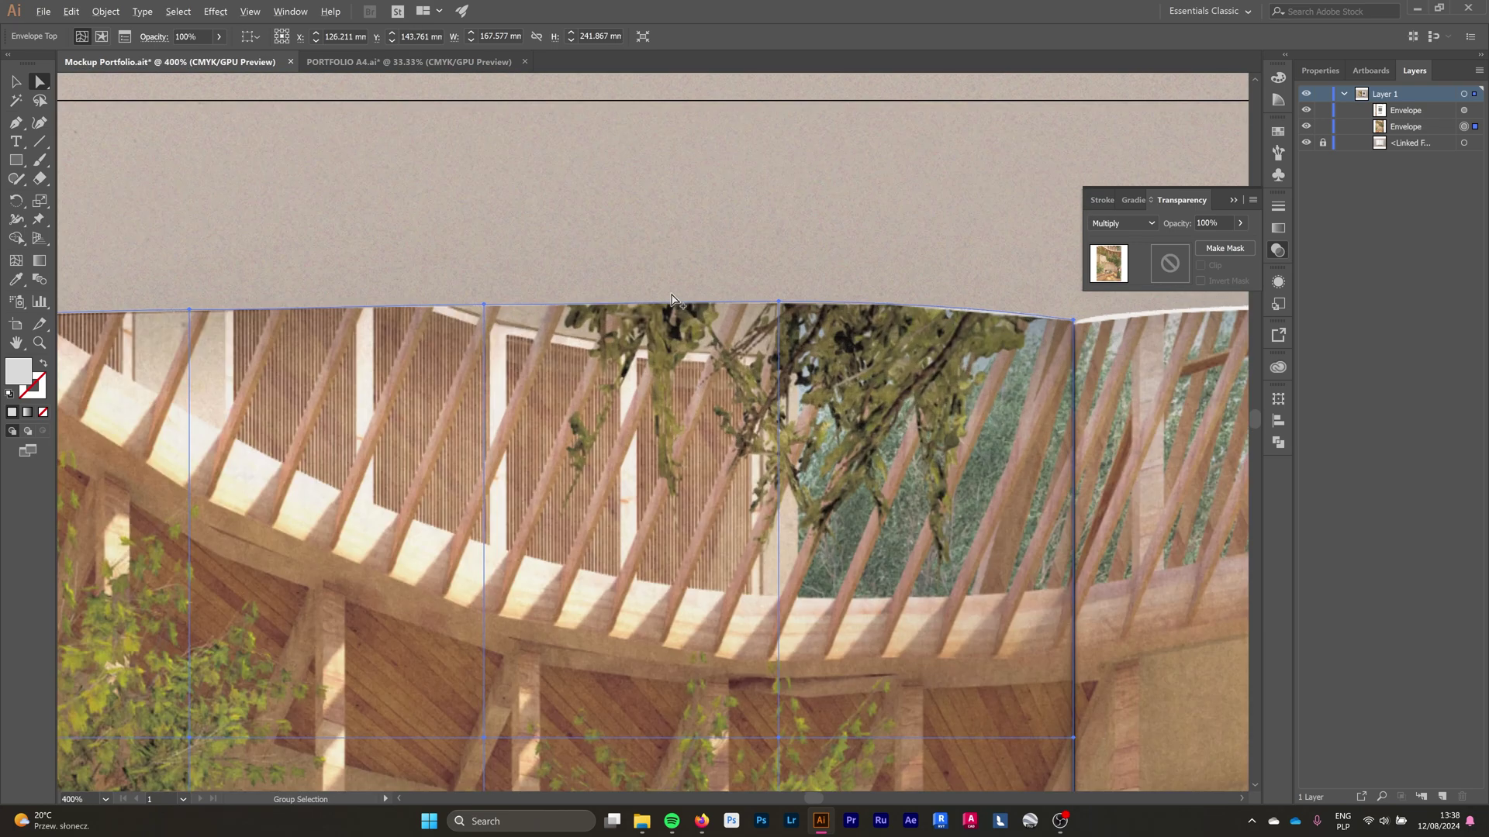
scroll(672, 301, up, 1)
drag(672, 301, 680, 300)
scroll(620, 252, down, 4)
click(722, 203)
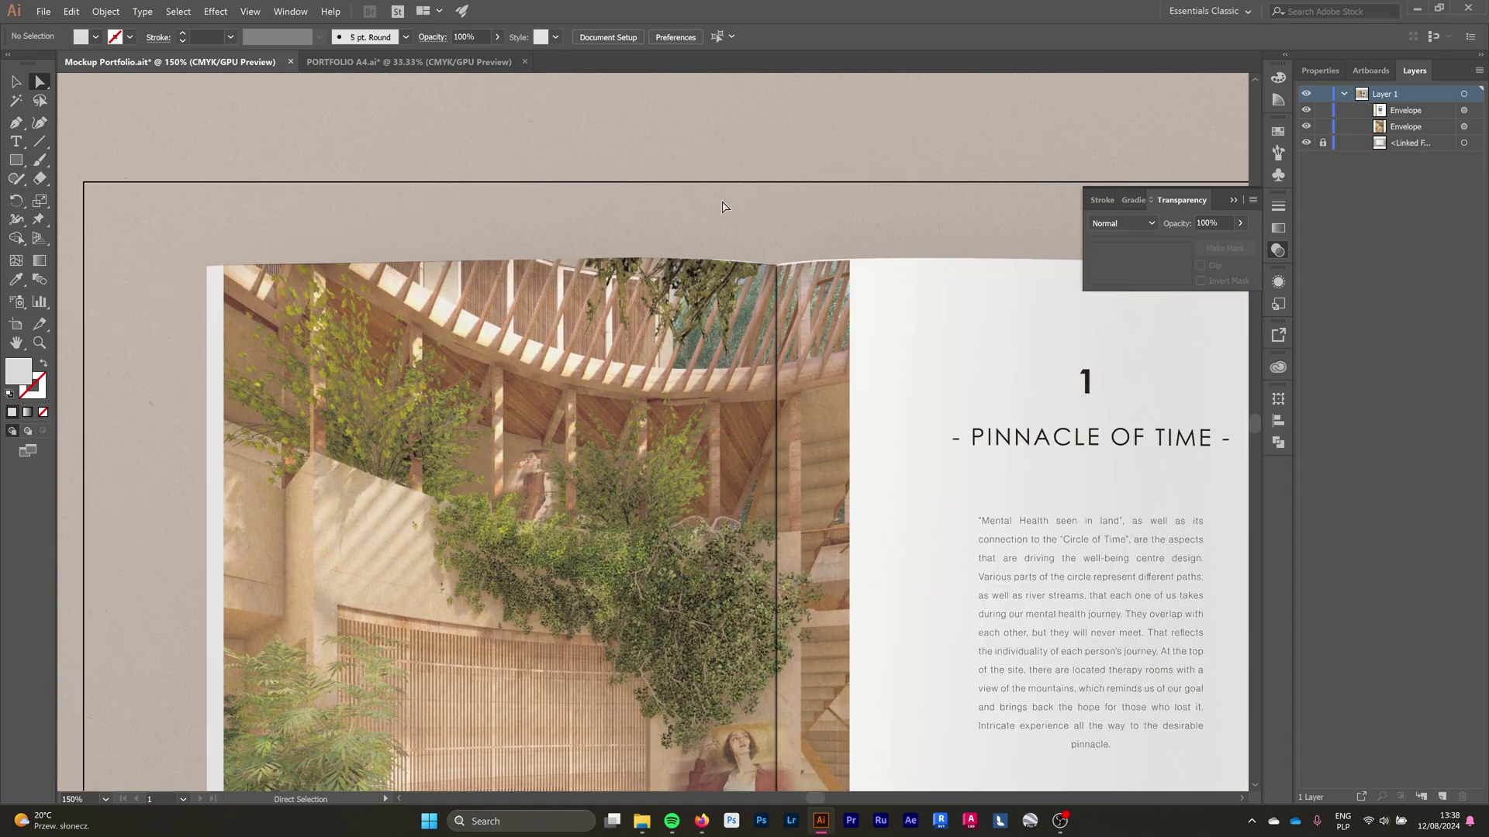
scroll(729, 248, up, 4)
click(745, 306)
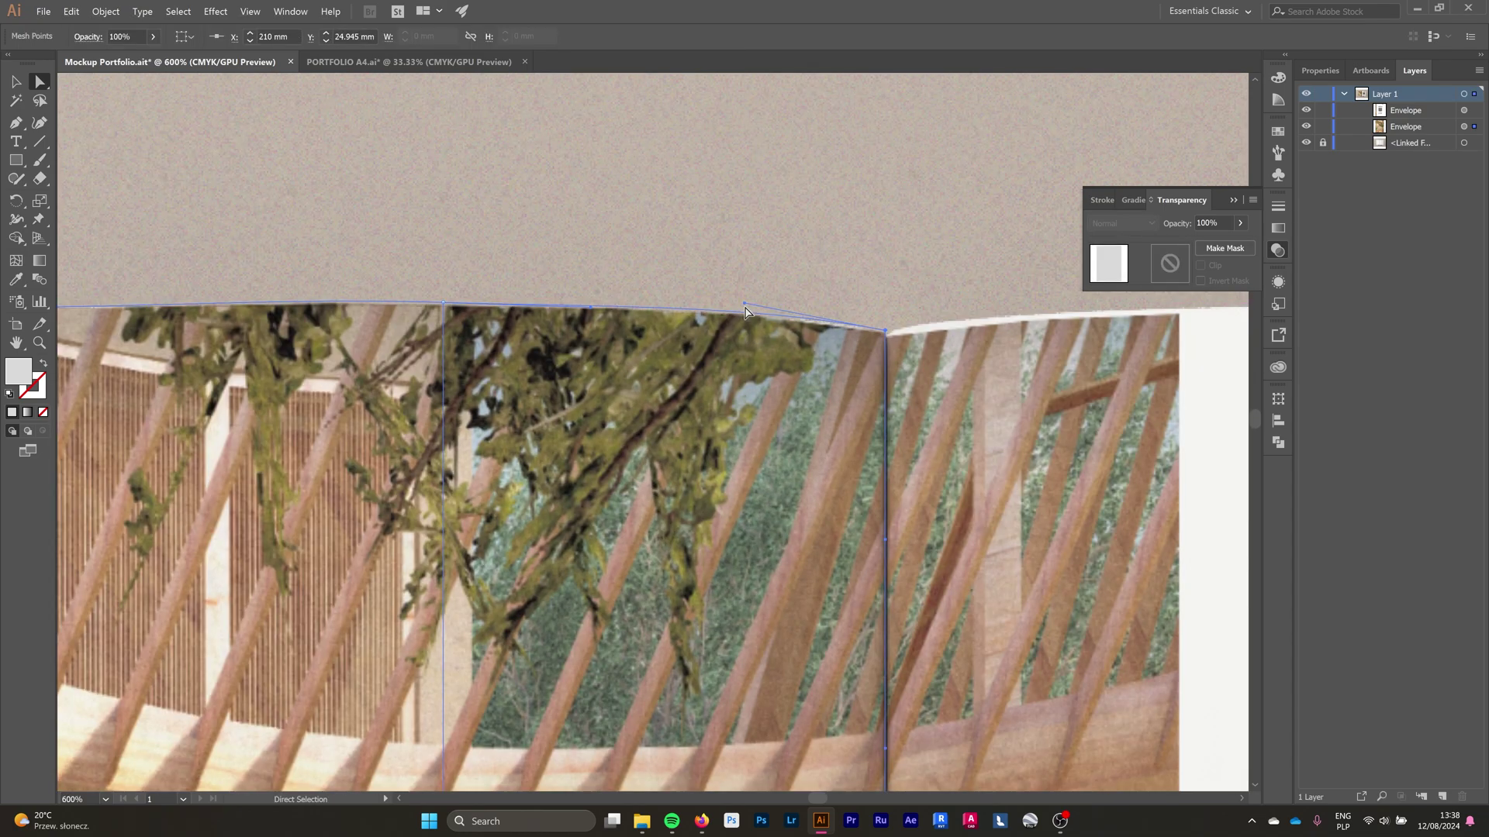
click(748, 232)
scroll(776, 217, down, 3)
scroll(885, 232, up, 2)
Raise the mesh points and curve handles along the right page's top edge beside the spine to cover the exposed white paper.
click(889, 293)
scroll(891, 291, up, 1)
drag(808, 289, 809, 281)
scroll(620, 289, up, 1)
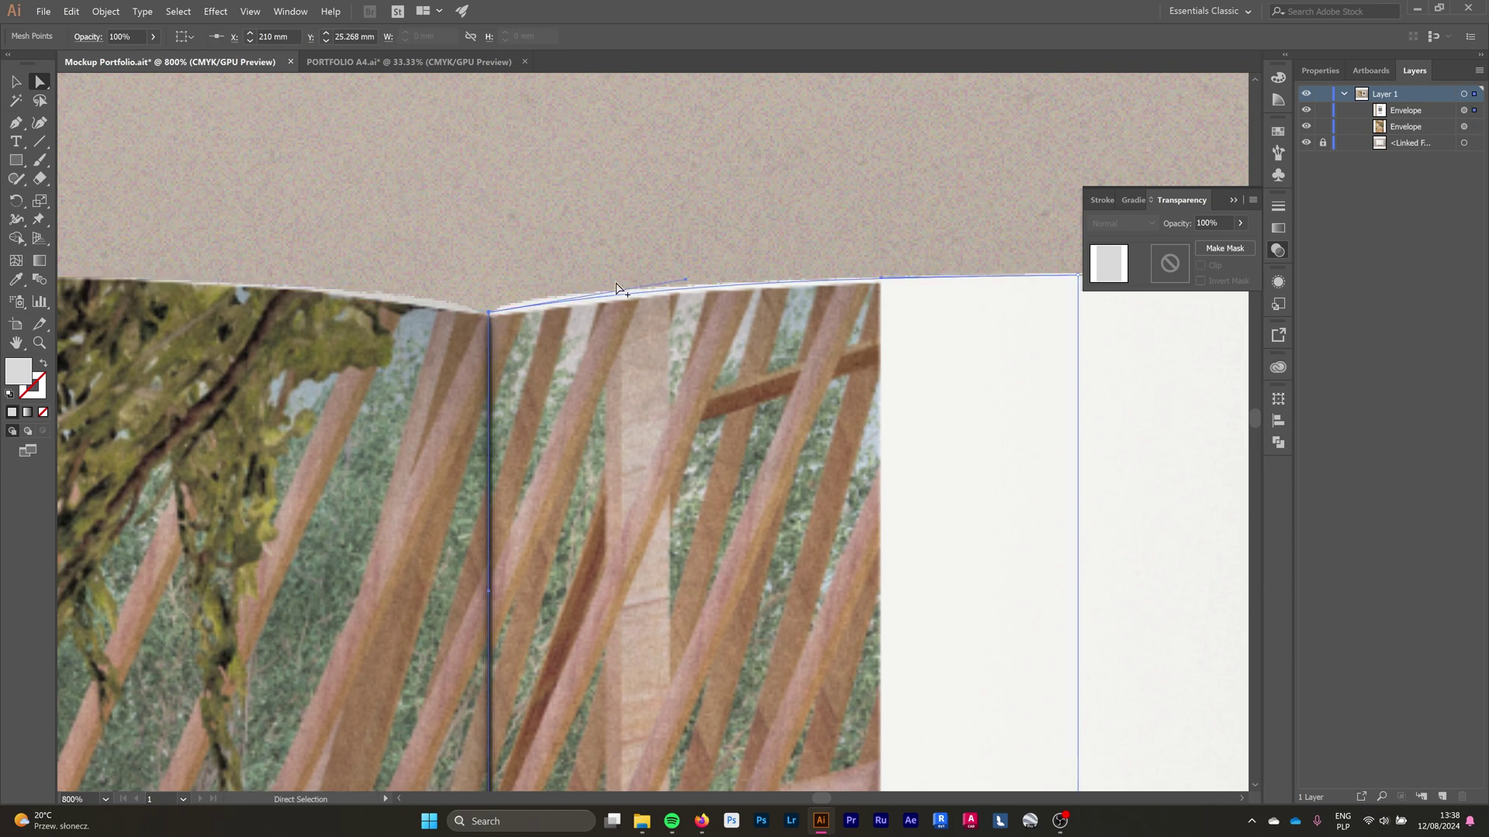
scroll(650, 301, down, 2)
scroll(601, 296, up, 3)
scroll(543, 325, up, 3)
drag(481, 342, 480, 329)
scroll(430, 407, down, 1)
drag(839, 303, 786, 278)
scroll(411, 295, down, 4)
scroll(589, 248, down, 2)
click(654, 267)
click(694, 203)
scroll(700, 197, down, 5)
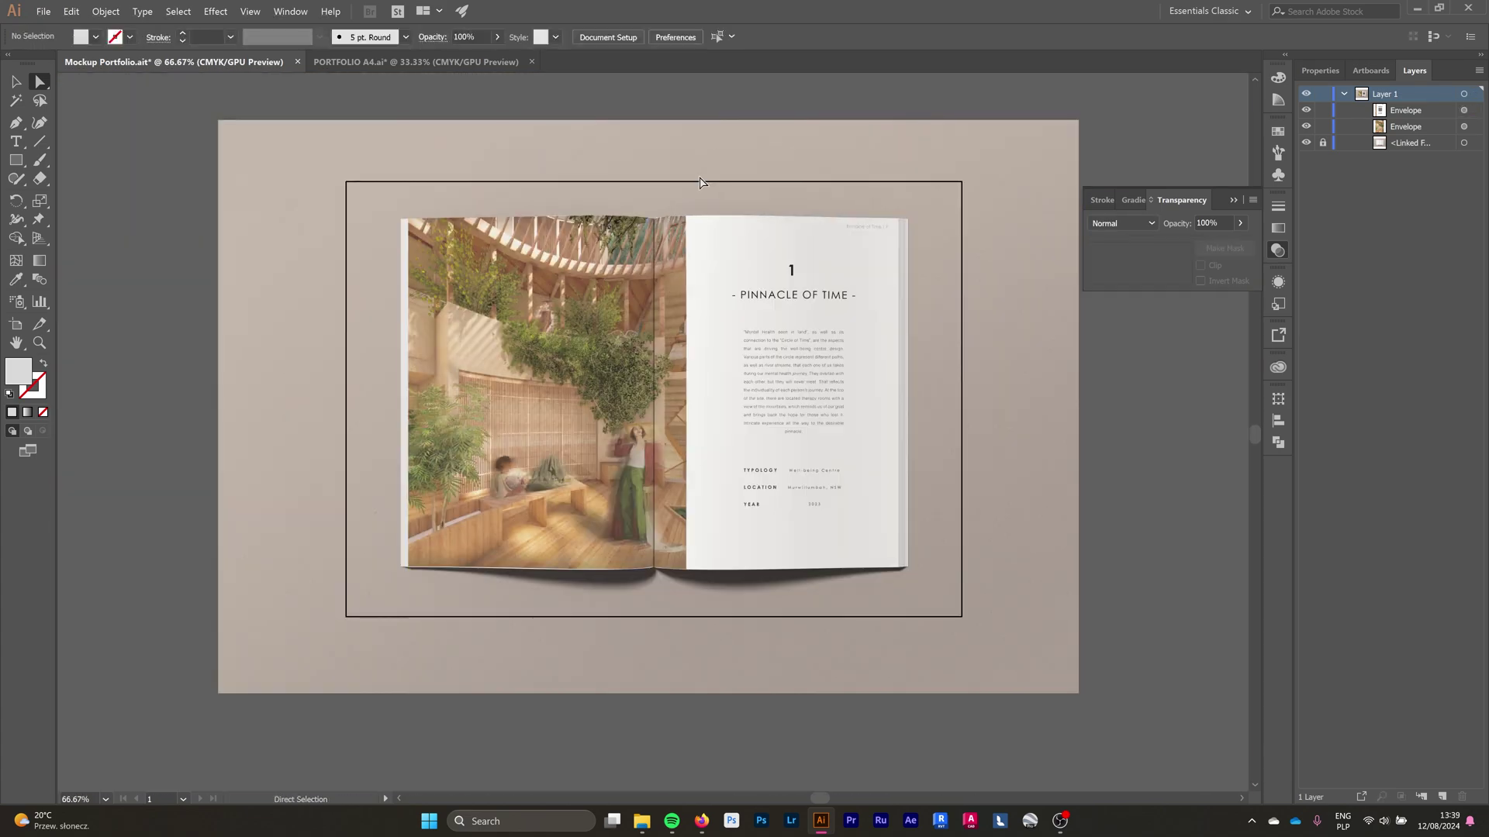
Lower the right page mesh's bottom edge beside the spine so the artwork covers the white strip of paper.
scroll(661, 579, up, 6)
scroll(550, 527, up, 3)
click(550, 525)
drag(550, 525, 550, 535)
click(560, 537)
scroll(574, 515, down, 2)
scroll(986, 544, up, 1)
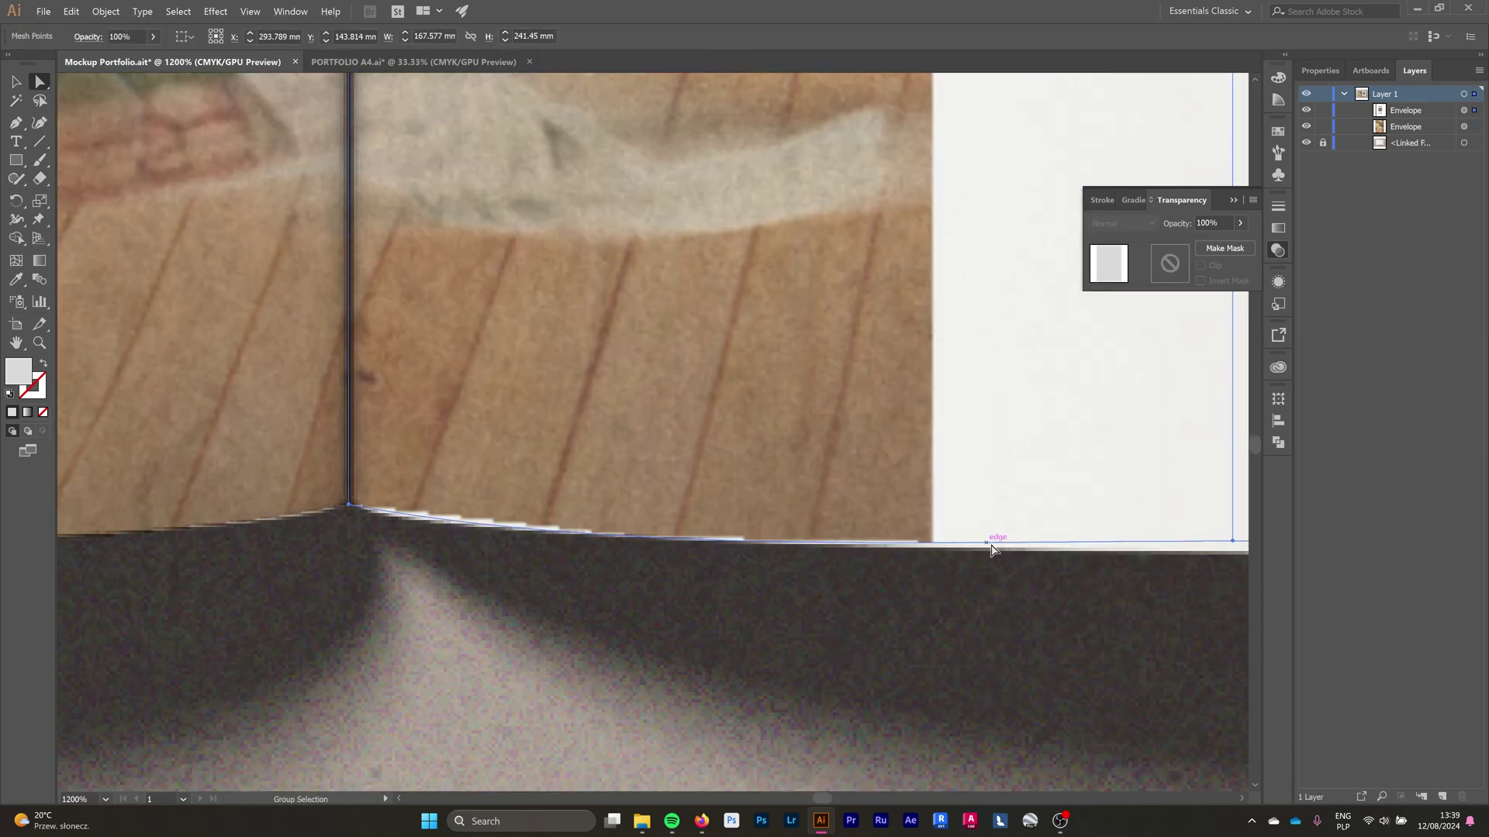
scroll(992, 551, right, 2)
drag(1062, 541, 1063, 552)
scroll(791, 566, down, 8)
click(682, 635)
Lower the left page mesh's outer bottom corner and the neighbouring bottom-edge point onto the book's paper edge.
scroll(473, 612, up, 4)
click(267, 573)
scroll(256, 580, up, 4)
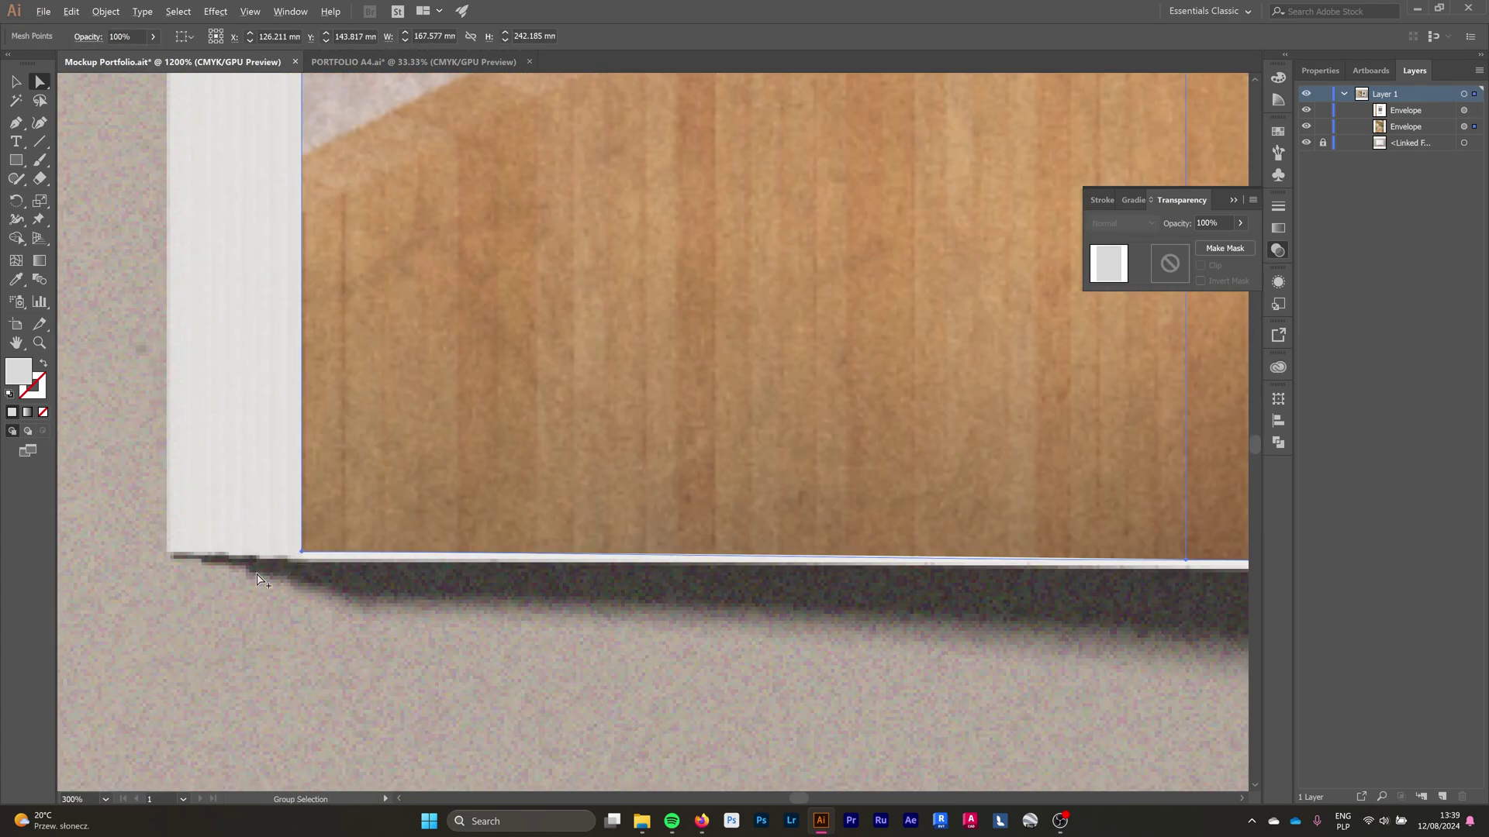
drag(302, 552, 301, 561)
scroll(304, 564, down, 2)
scroll(698, 572, up, 2)
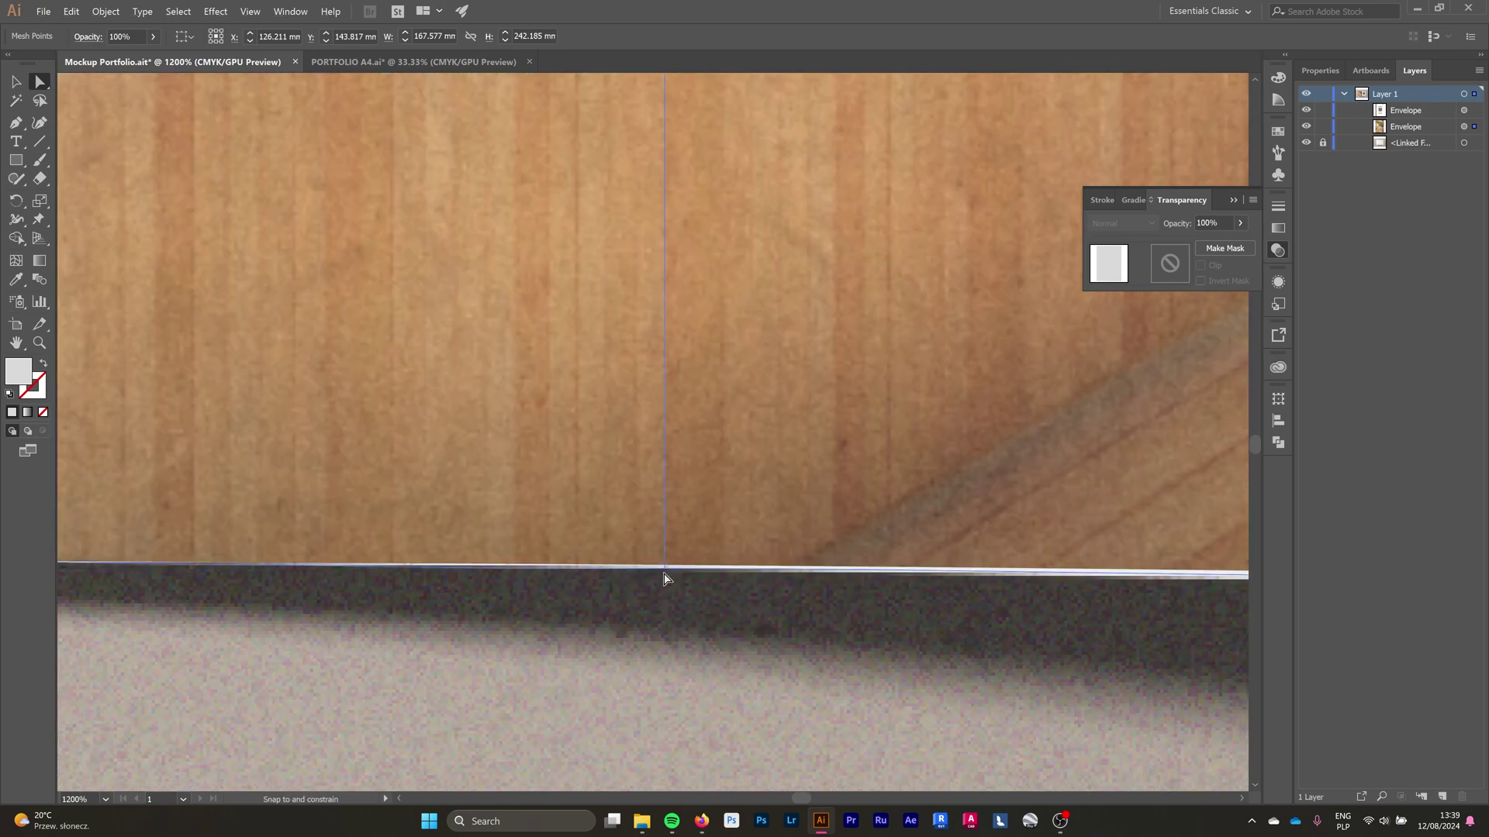
drag(664, 572, 665, 577)
Pull the remaining bottom-edge mesh points and handles of the left page down to the paper edge towards the spine.
scroll(555, 564, down, 3)
scroll(908, 572, up, 3)
drag(829, 556, 830, 563)
scroll(620, 568, down, 4)
scroll(1039, 578, up, 3)
drag(617, 578, 602, 607)
scroll(642, 621, down, 4)
scroll(589, 636, up, 2)
click(675, 609)
click(612, 659)
scroll(614, 662, down, 1)
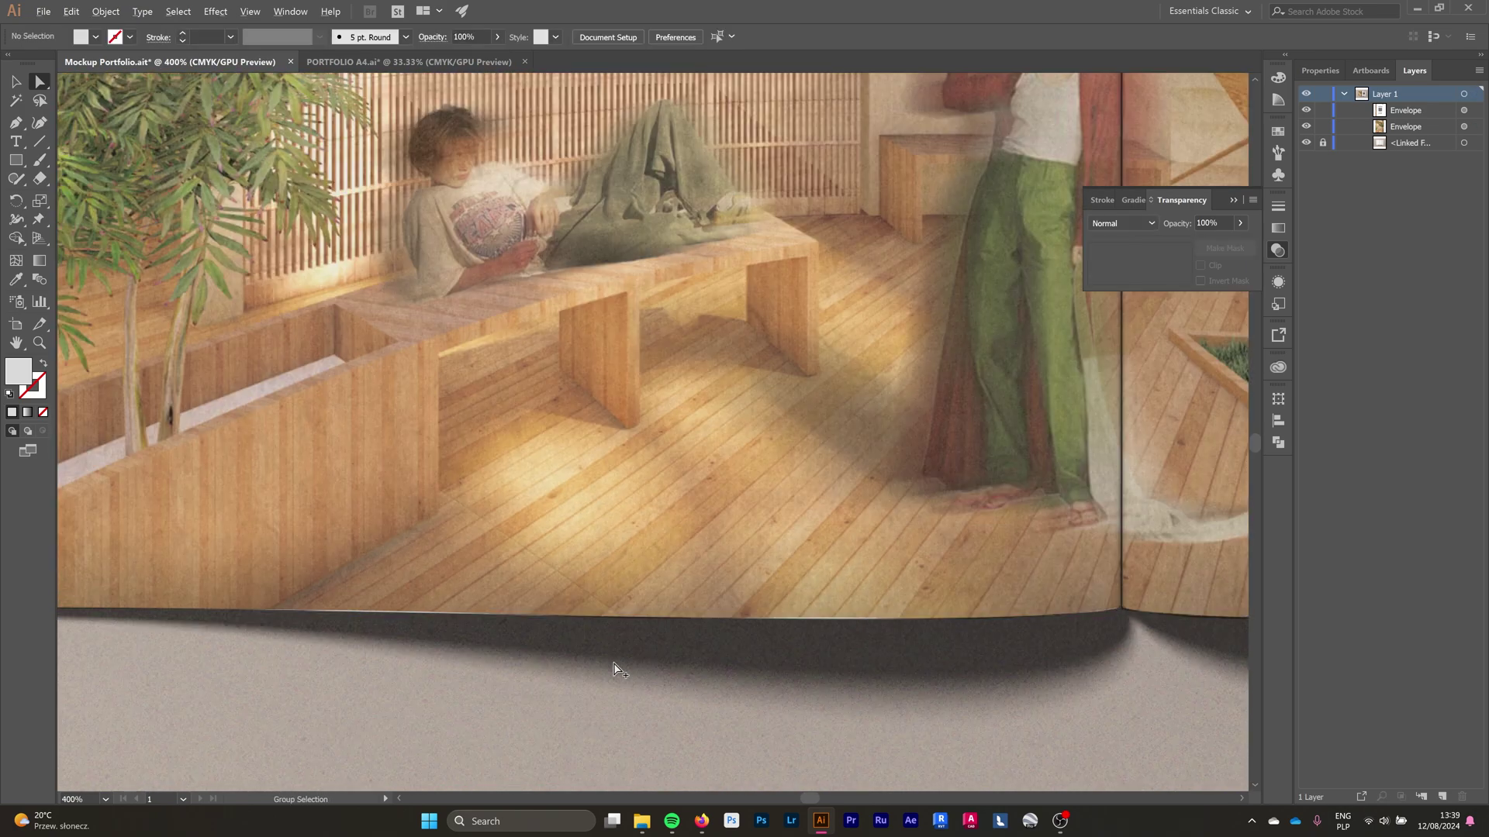
Adjust the left page mesh's bottom-edge points and handles in the middle of the page to cover the white paper strip.
scroll(969, 605, up, 1)
drag(870, 626, 871, 632)
scroll(776, 633, up, 2)
drag(773, 629, 769, 624)
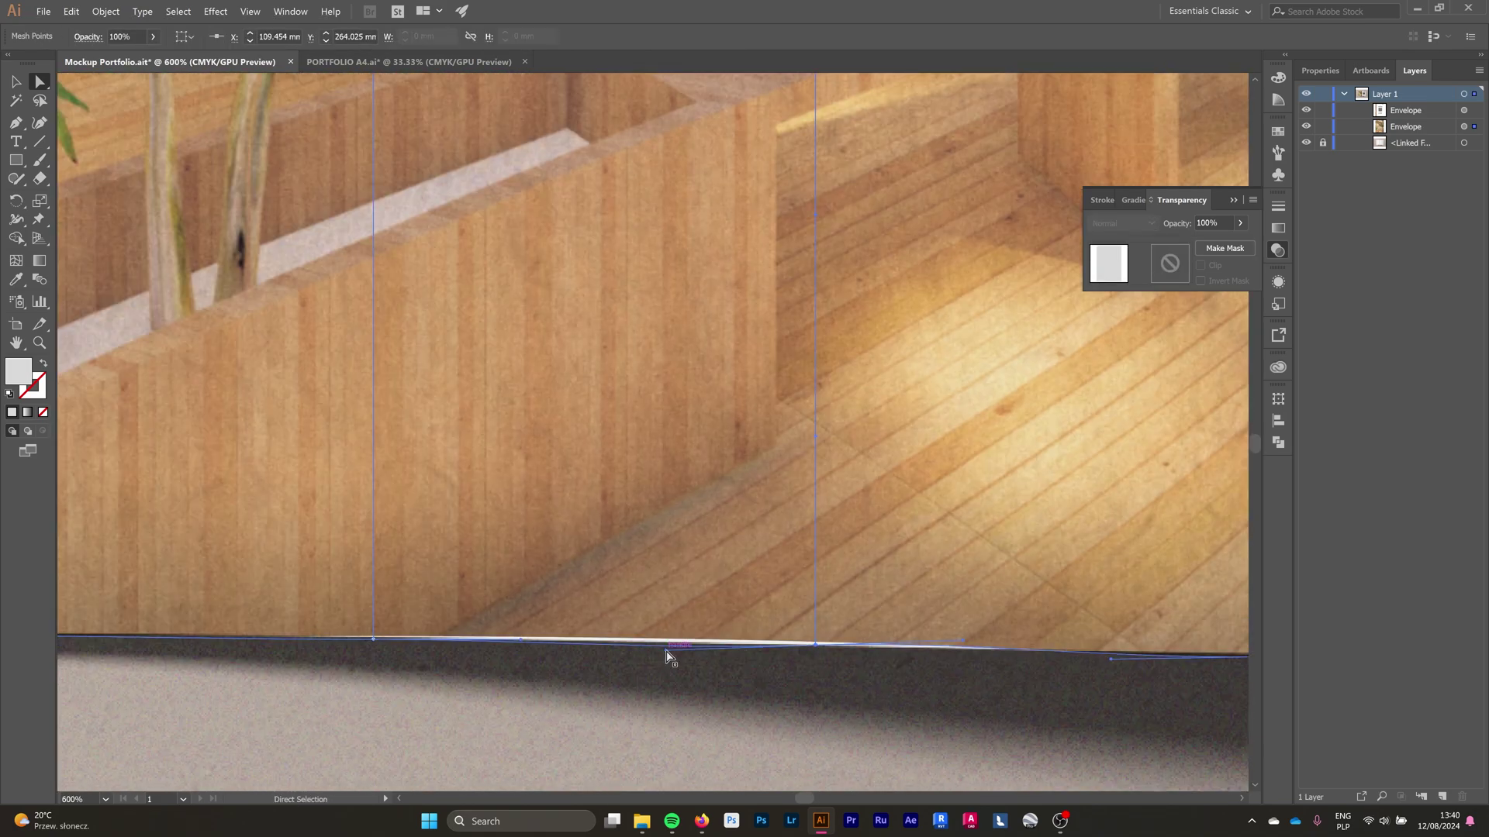
Lower the left page mesh's bottom-edge point and handles below the wooden planter to cover the remaining white strip of paper.
click(373, 639)
drag(520, 640, 522, 643)
scroll(375, 643, up, 1)
drag(374, 636, 374, 641)
drag(963, 644, 963, 650)
scroll(393, 713, down, 6)
click(239, 729)
scroll(334, 602, down, 1)
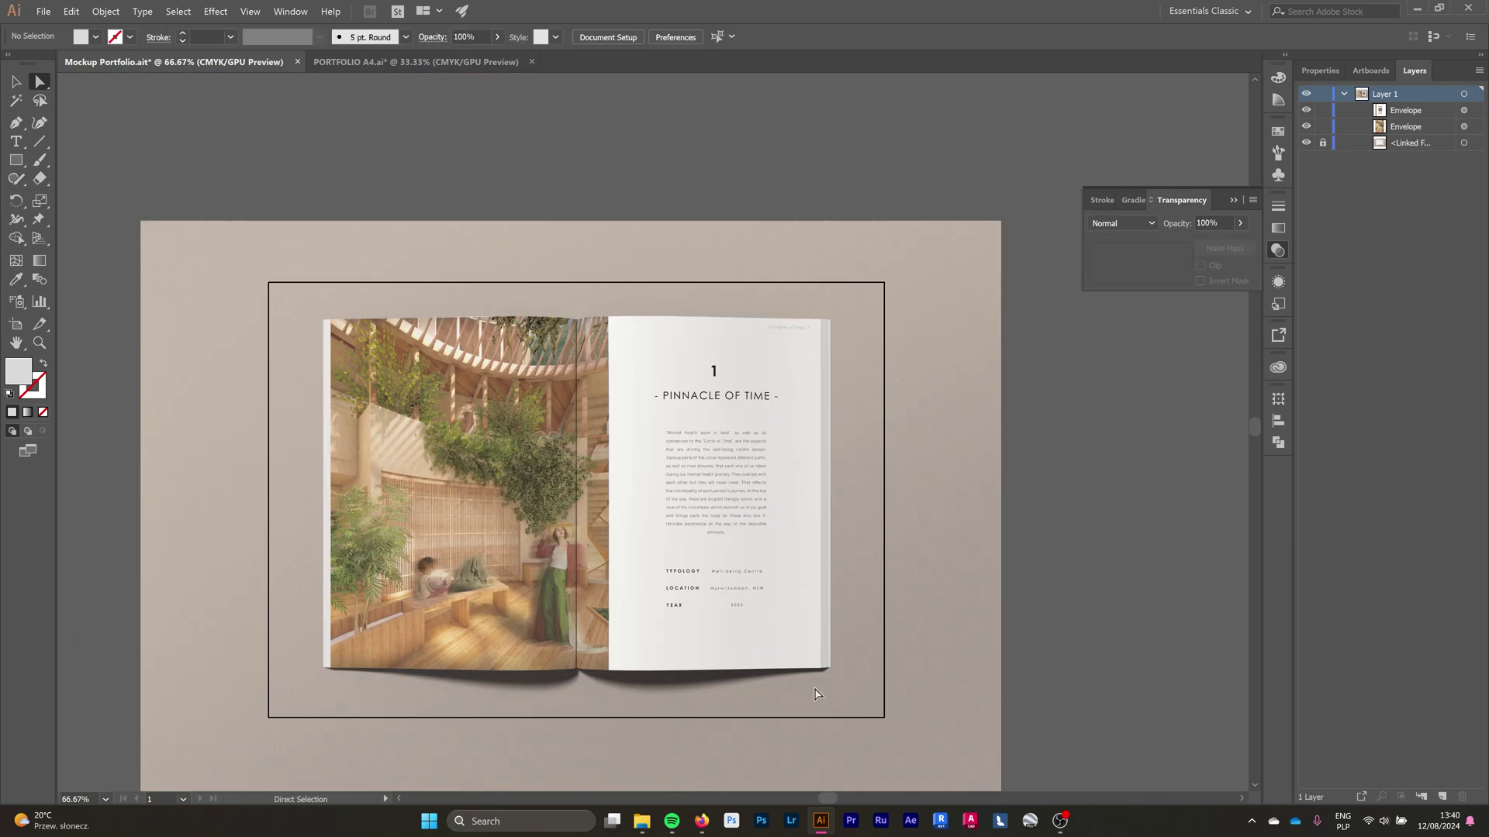
Examine the envelope meshes of the left and right pages across the spread, leaving nothing selected.
click(678, 568)
click(531, 535)
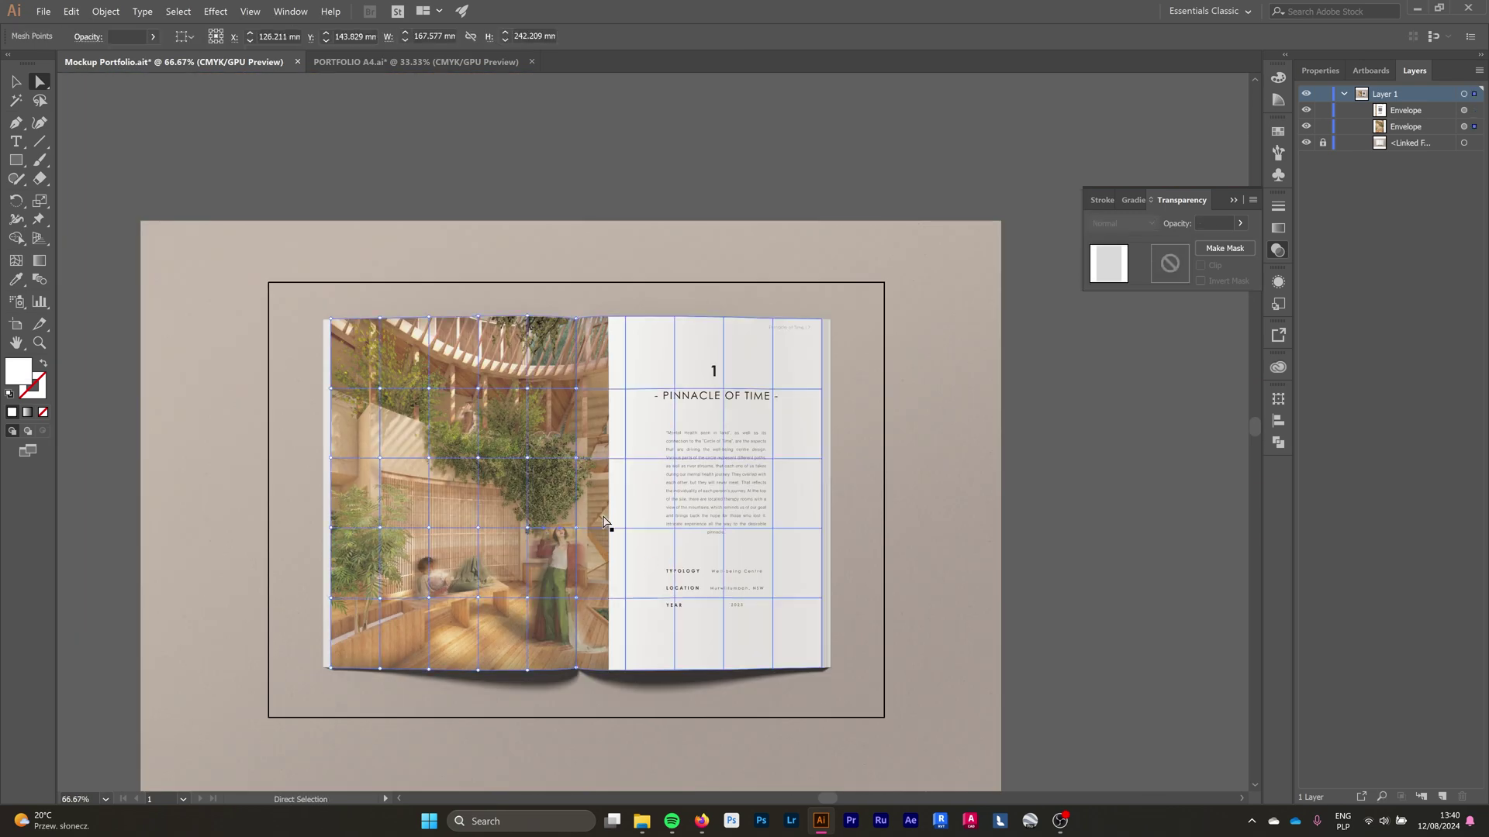
click(646, 507)
shift+click(523, 465)
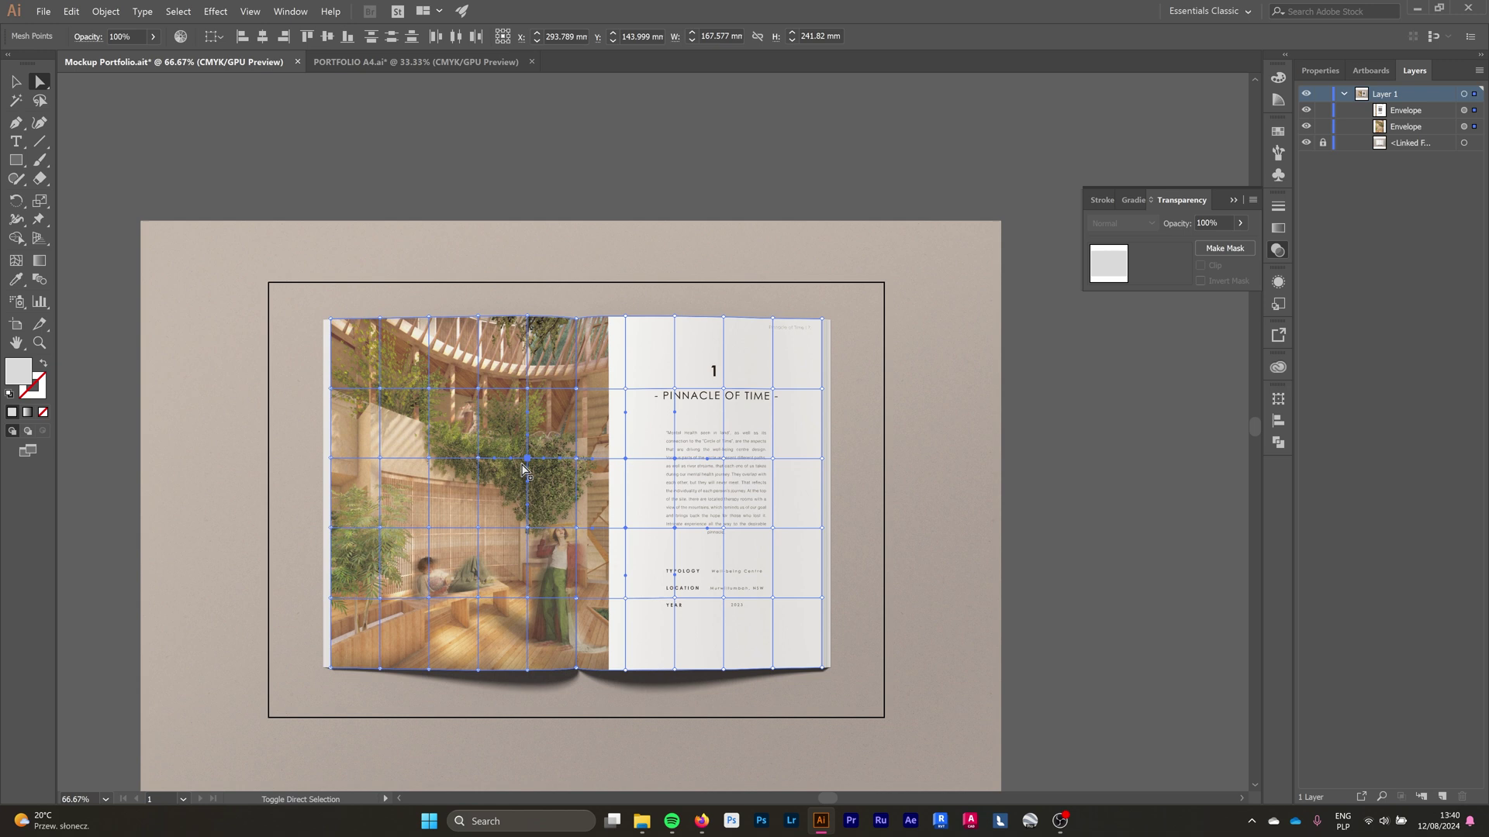
click(1095, 460)
click(721, 444)
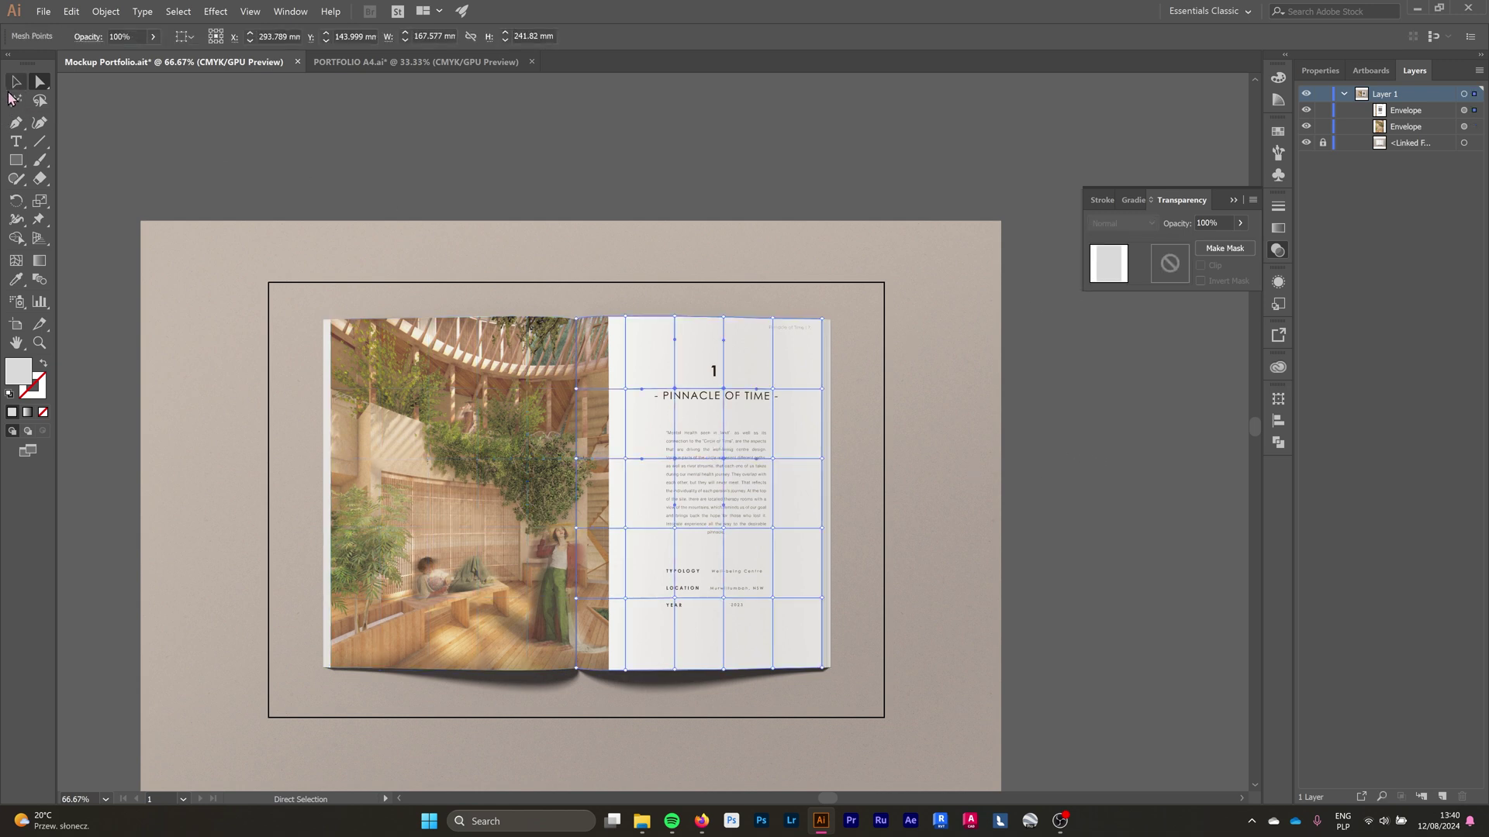
click(16, 82)
click(708, 482)
click(482, 470)
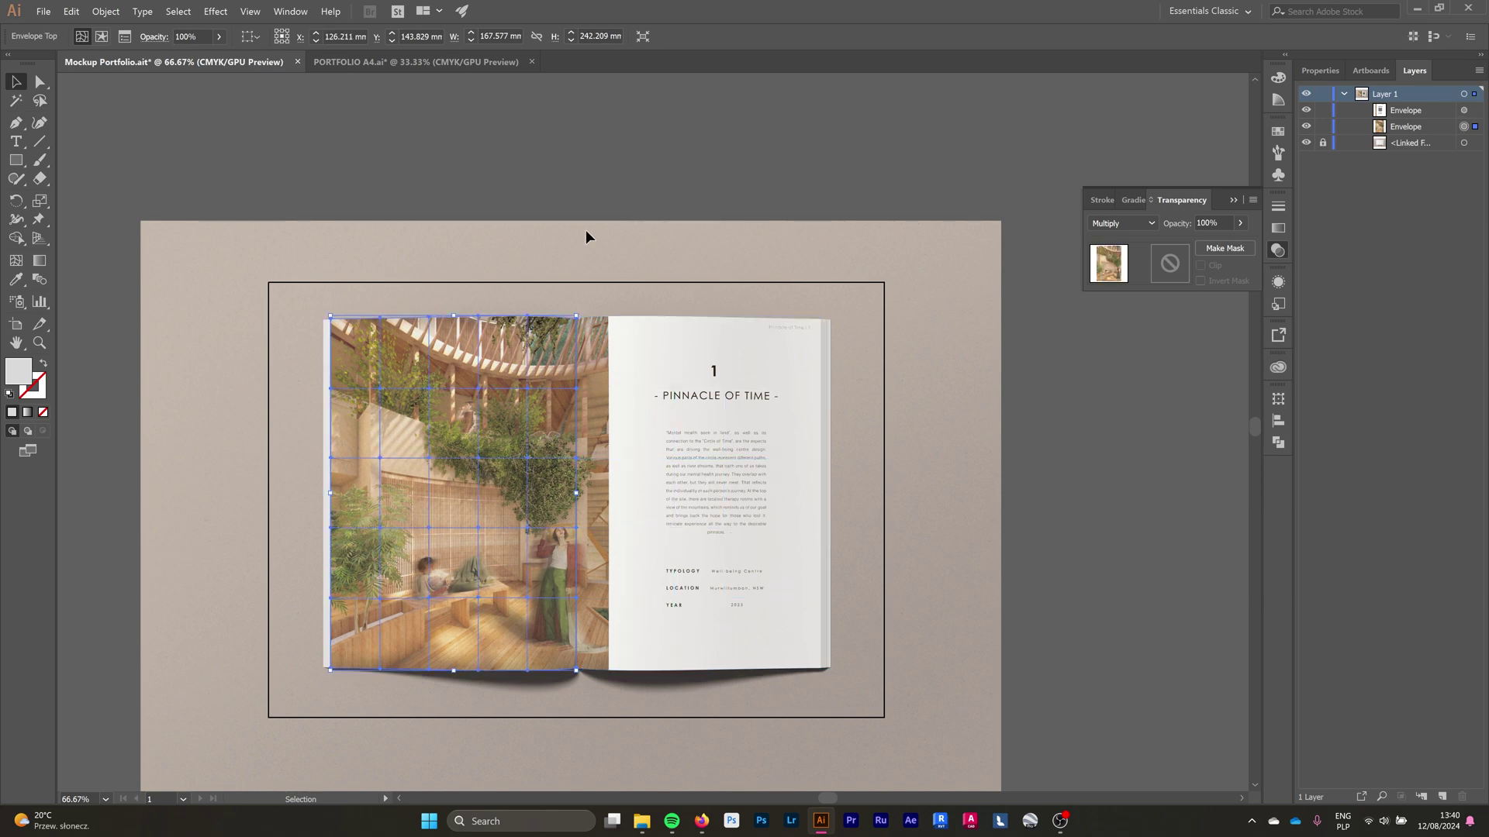
click(605, 207)
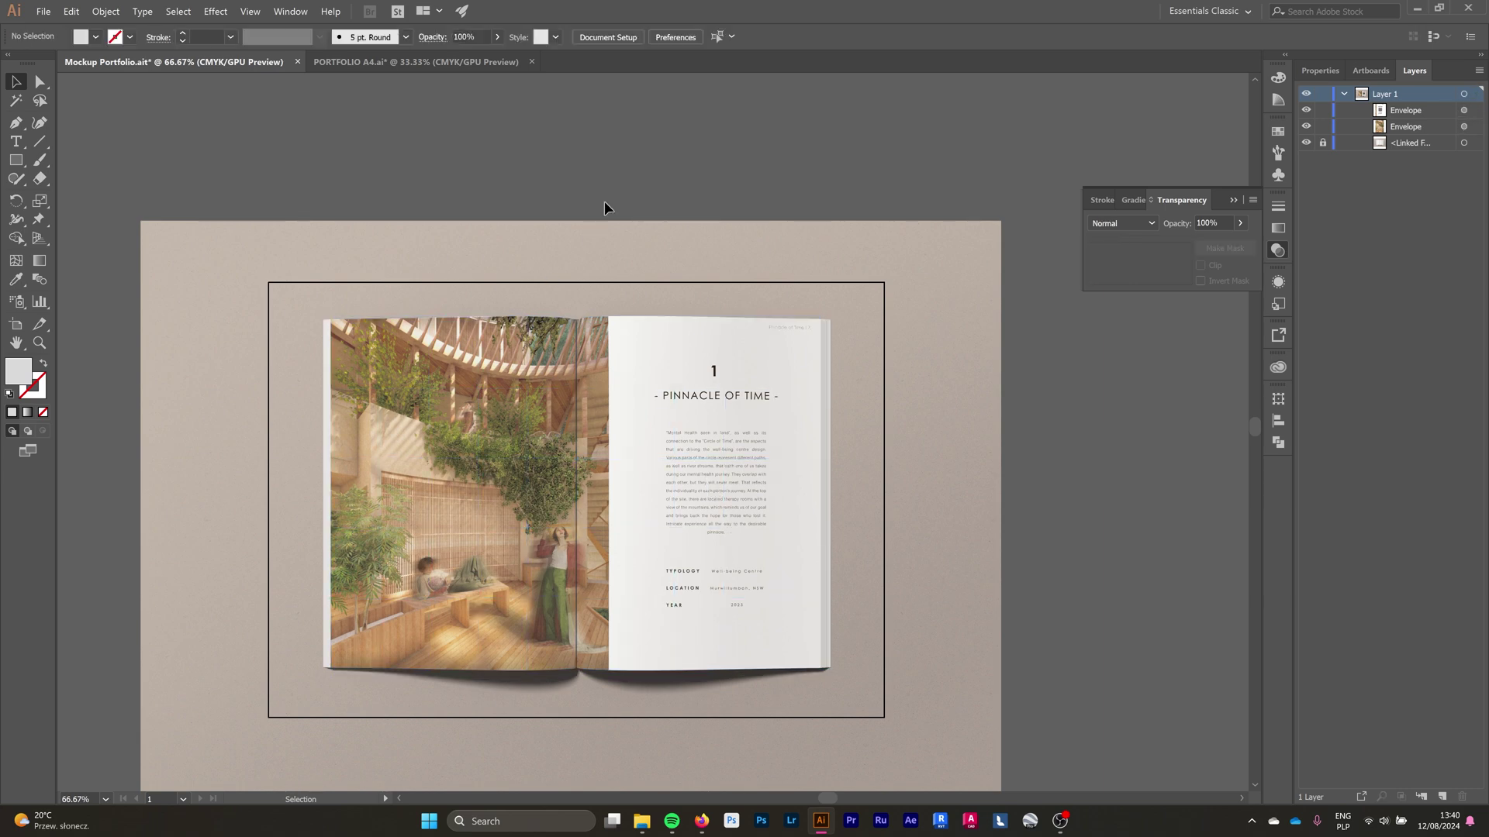
Save the mockup as an Adobe PDF named 4 in the PDF folder, using the [Illustrator Default] preset.
click(43, 12)
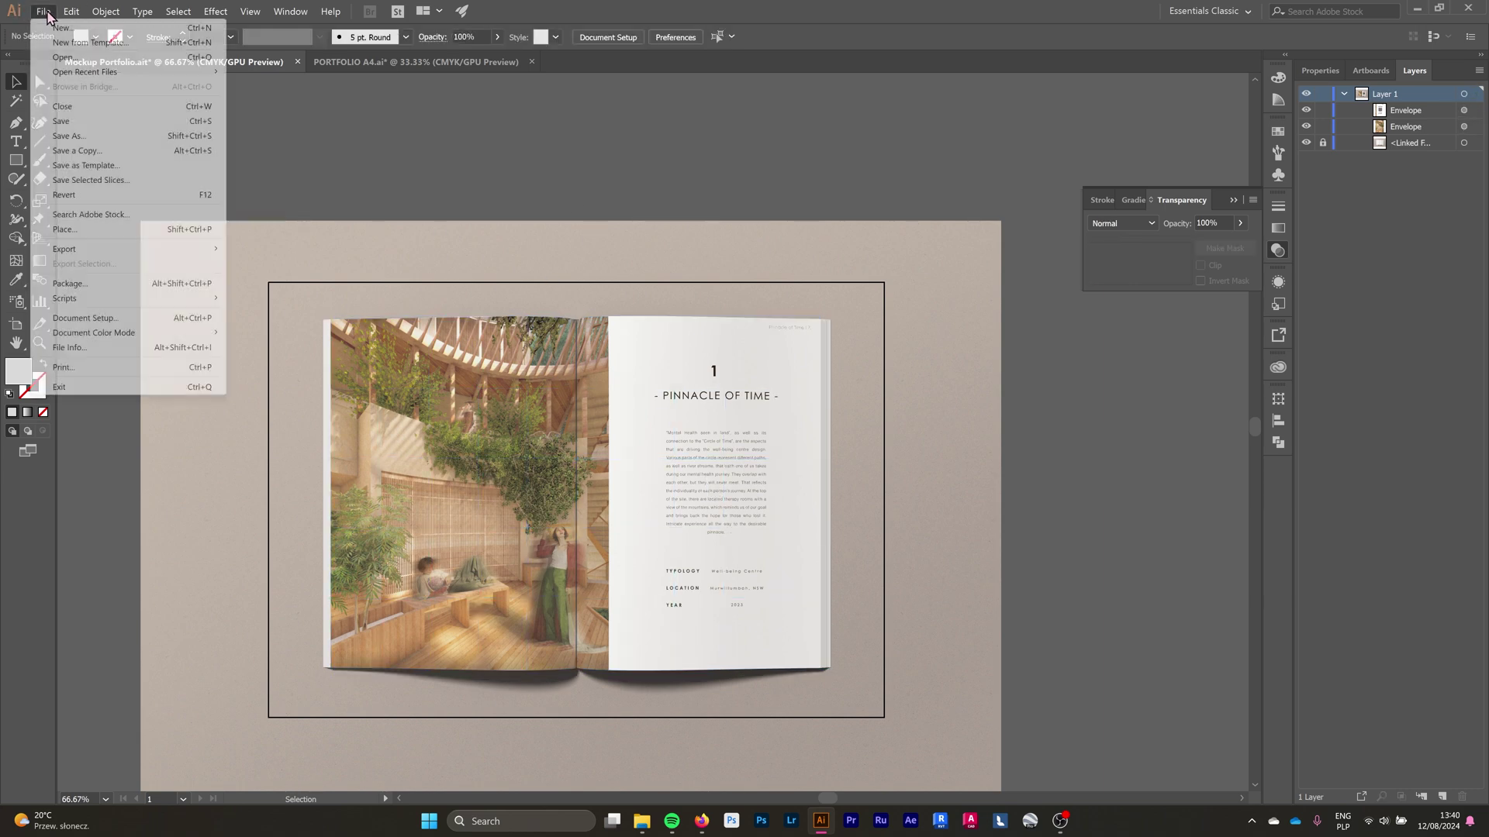
click(109, 141)
click(213, 365)
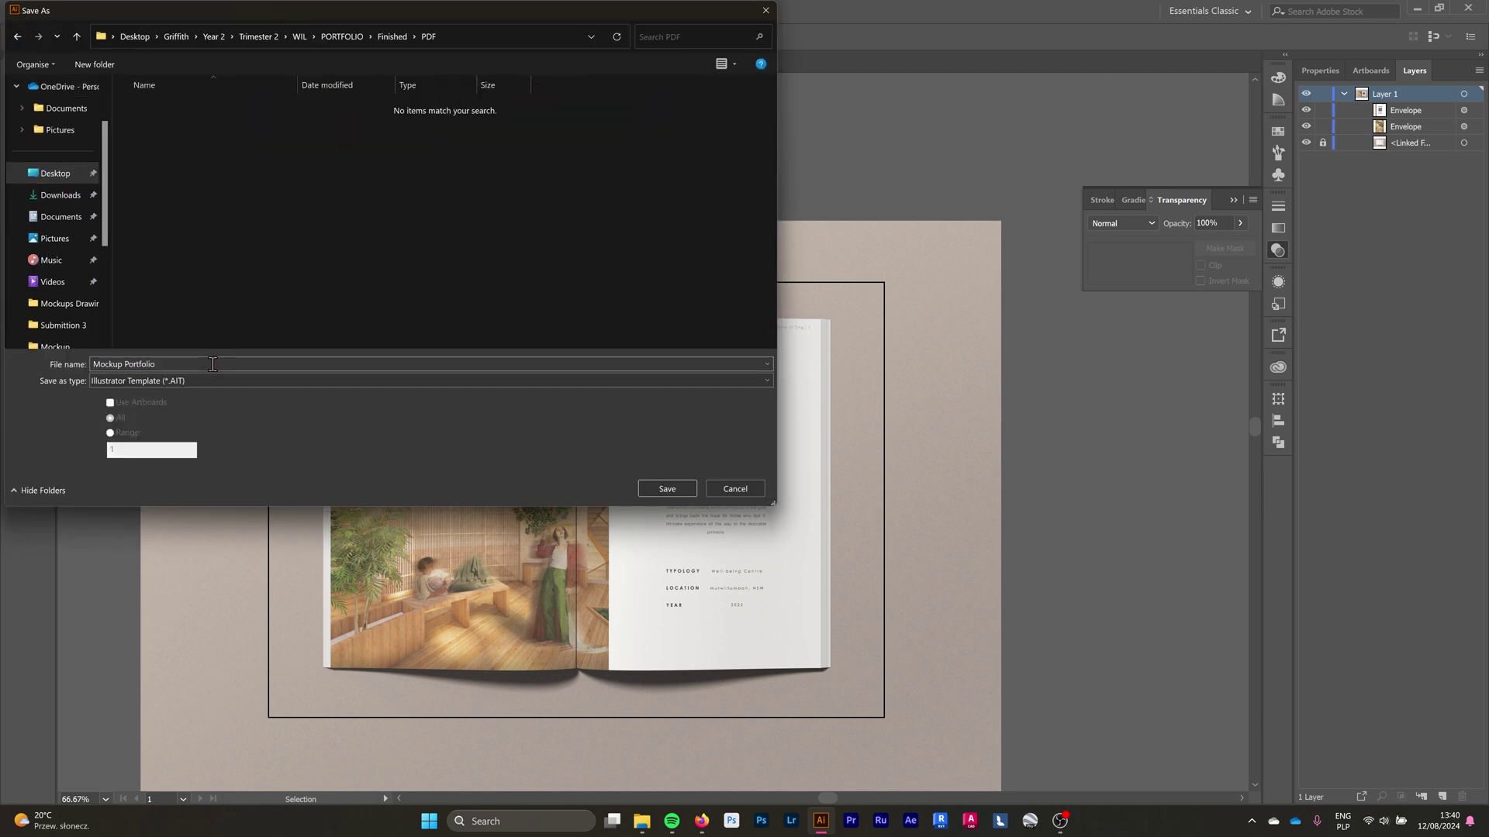
key(ctrl+a)
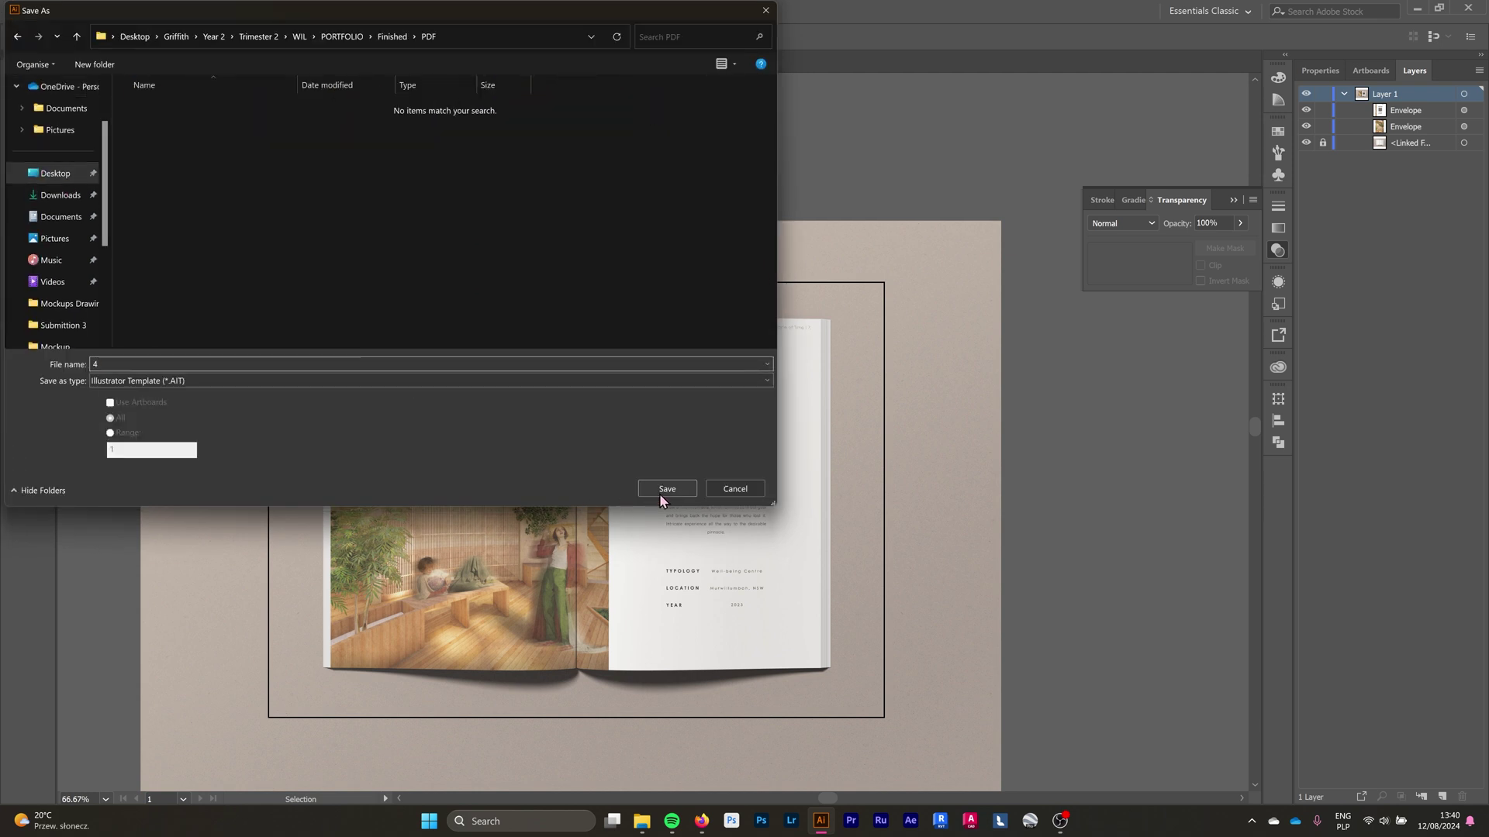
click(383, 379)
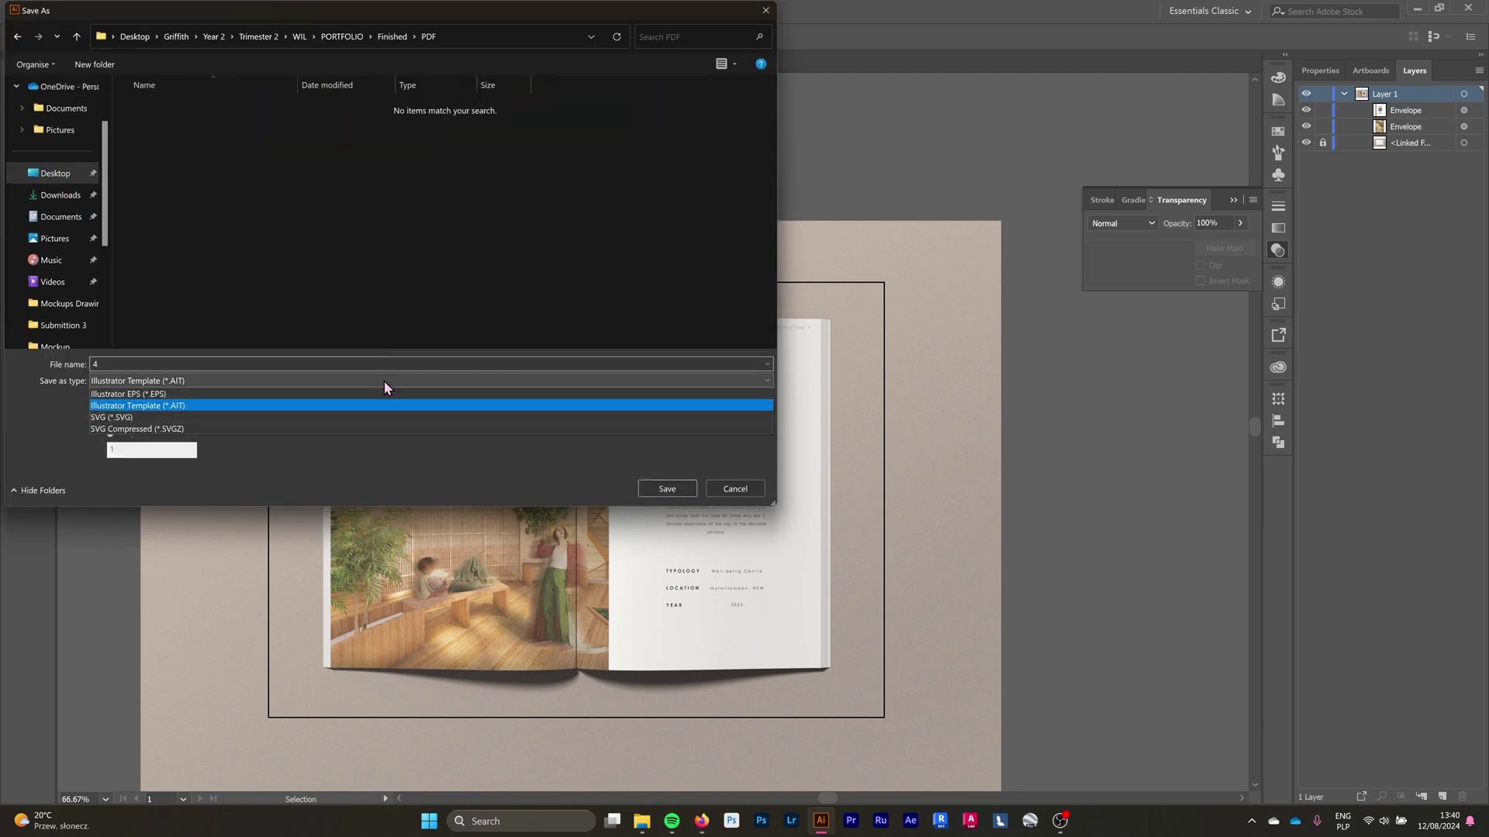
click(291, 411)
click(651, 489)
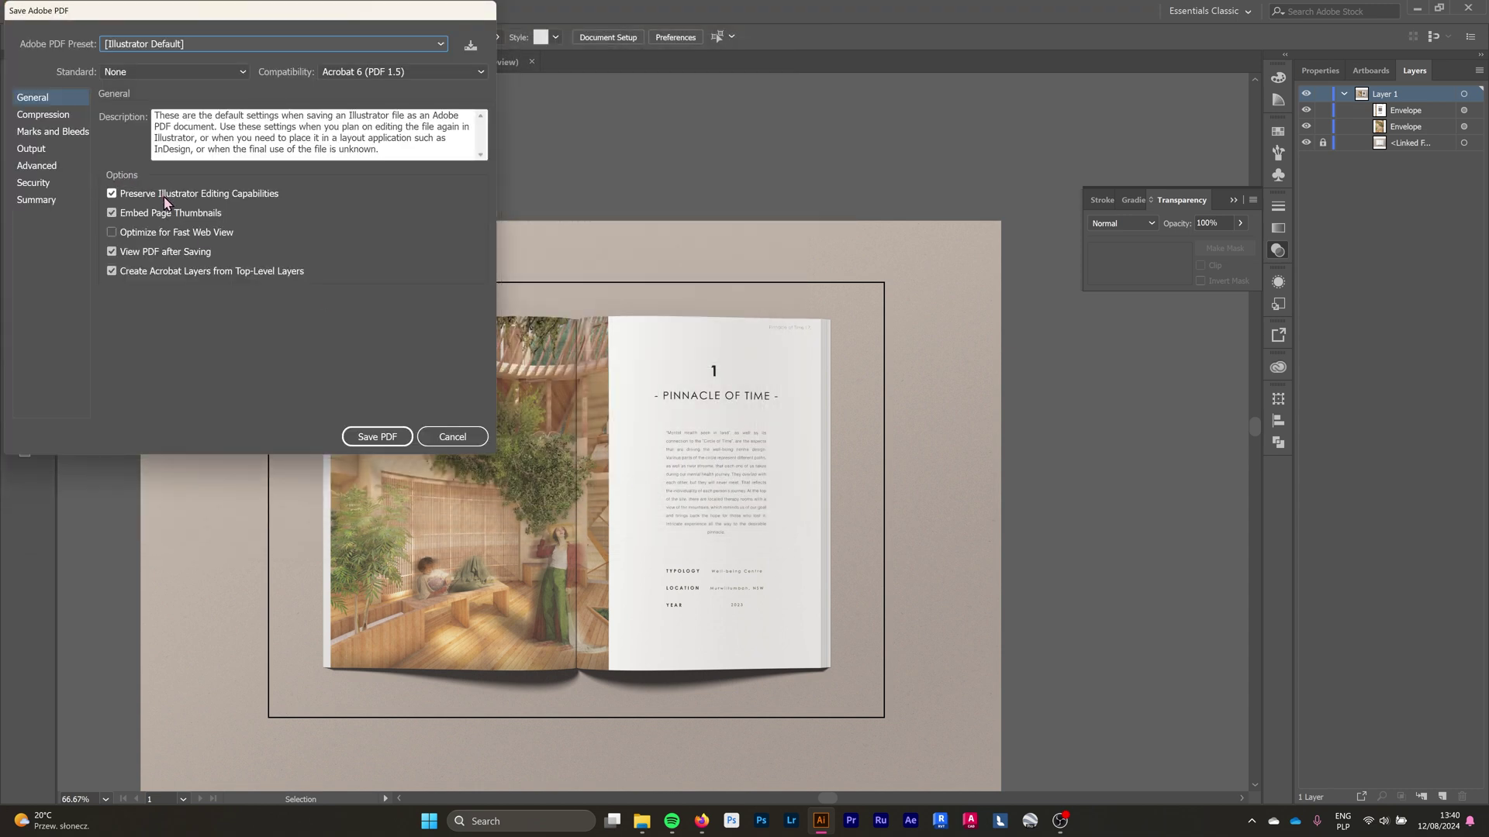
click(391, 440)
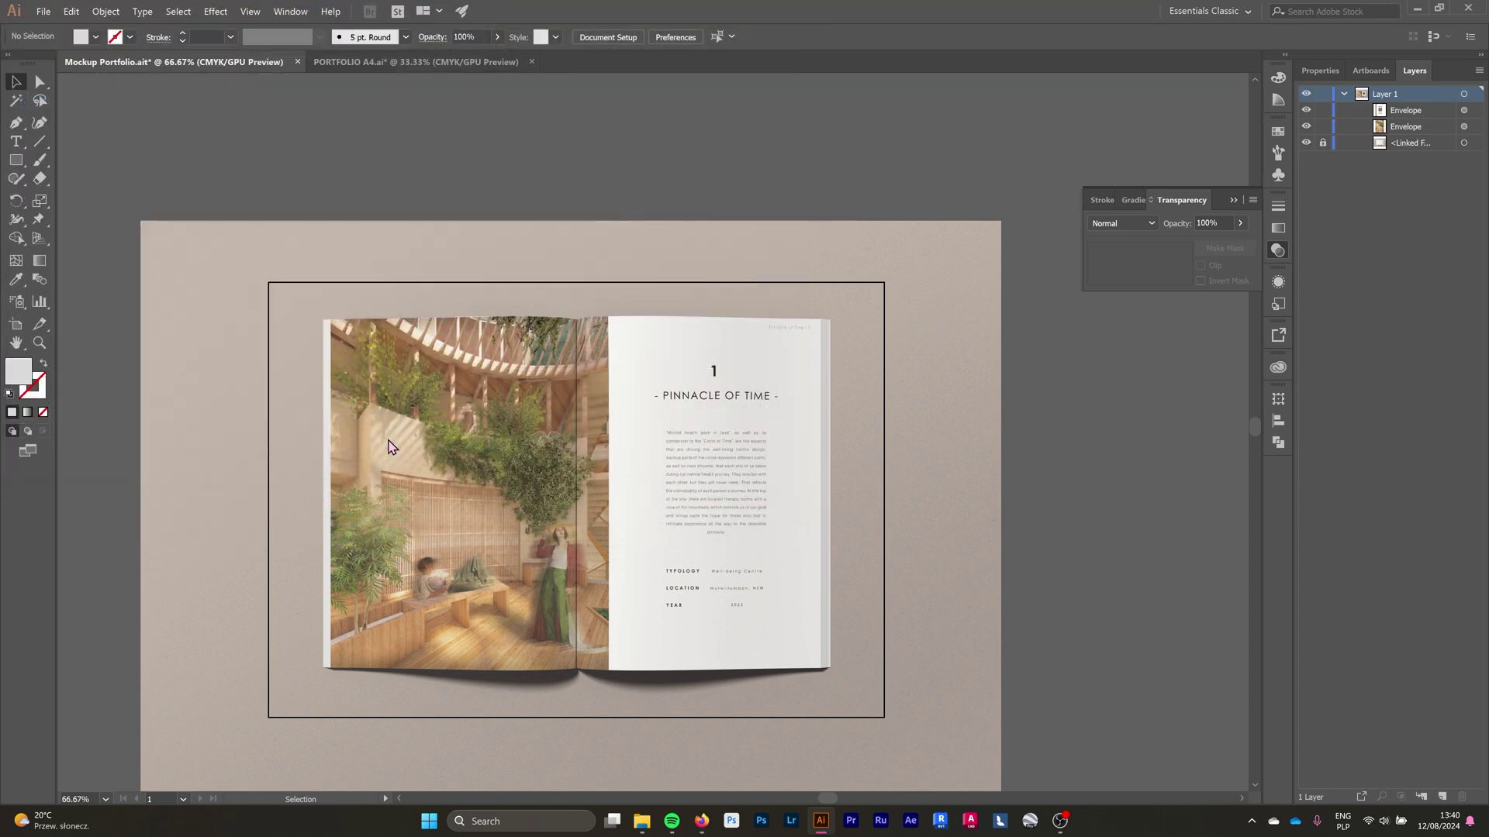